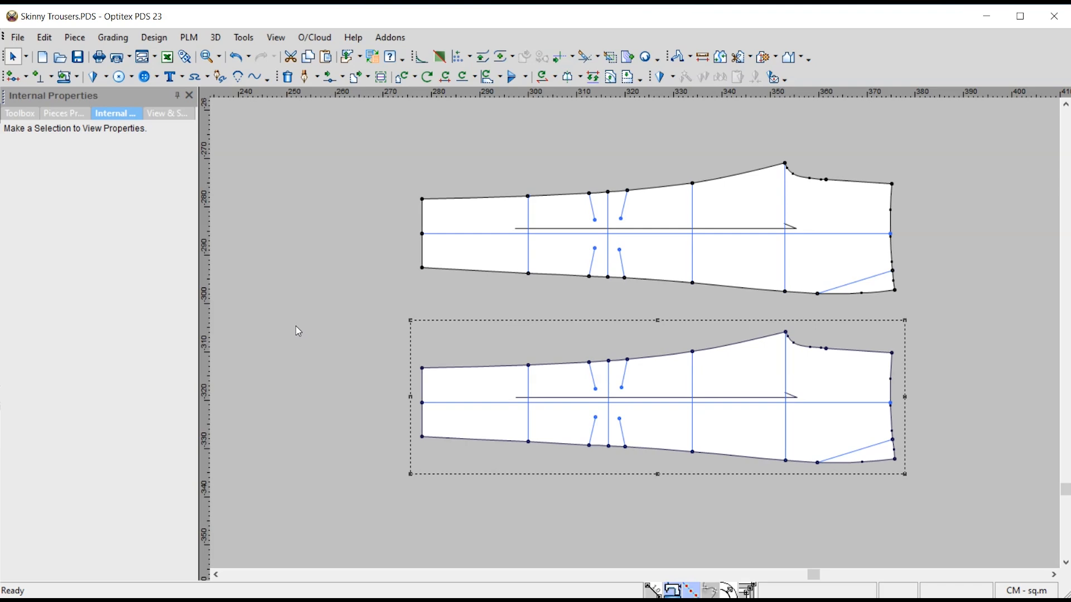
Step: Move the hem points and the calf-line points of the upper trouser piece by X -2 and Y 0
scroll(634, 329, down, 2)
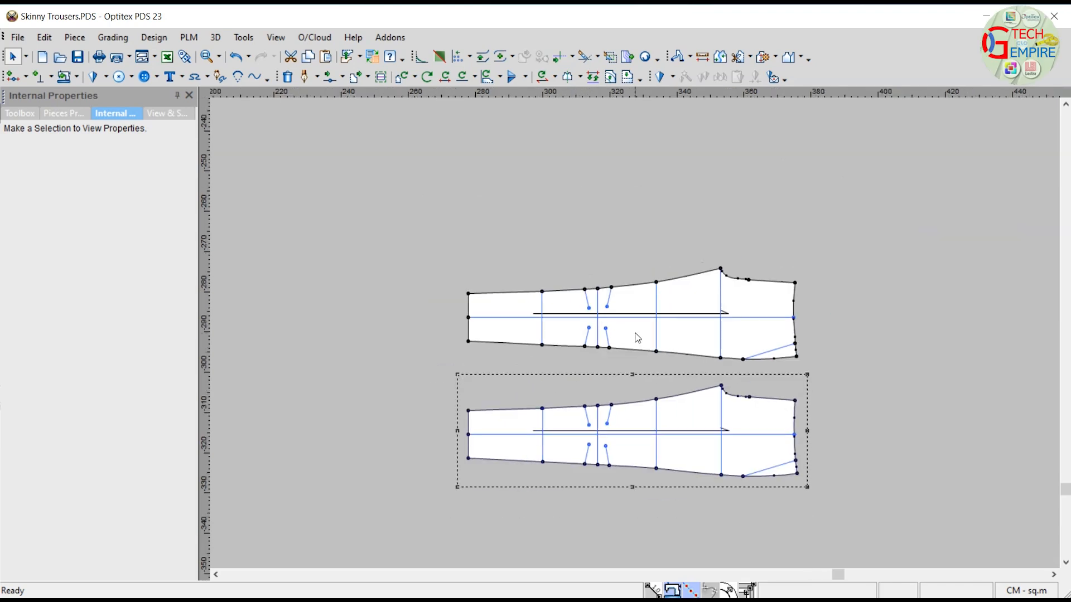
scroll(633, 315, up, 4)
click(630, 307)
drag(632, 310, 629, 304)
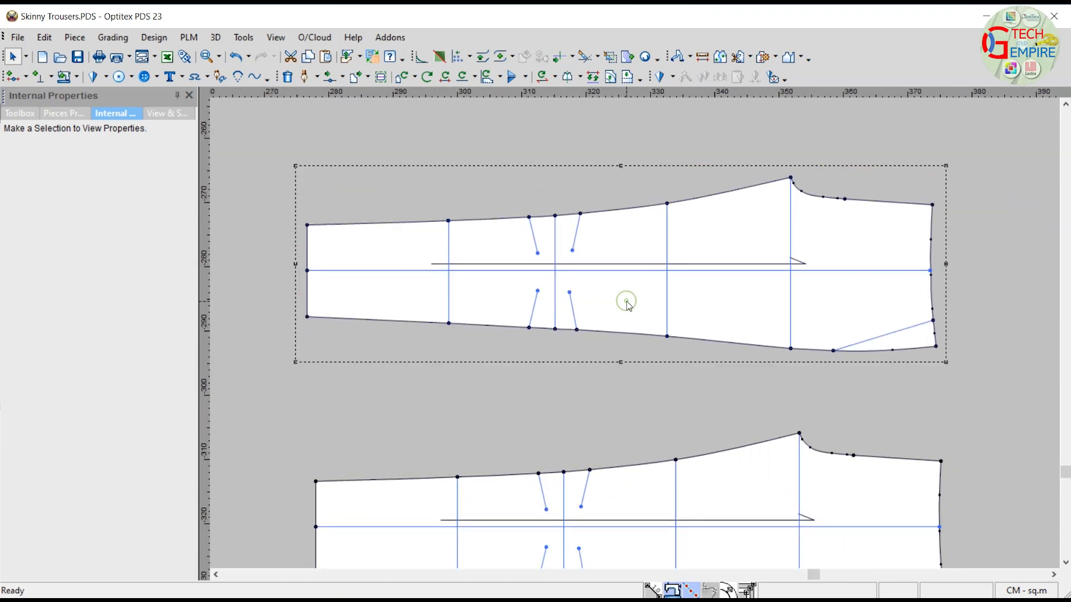
key(m)
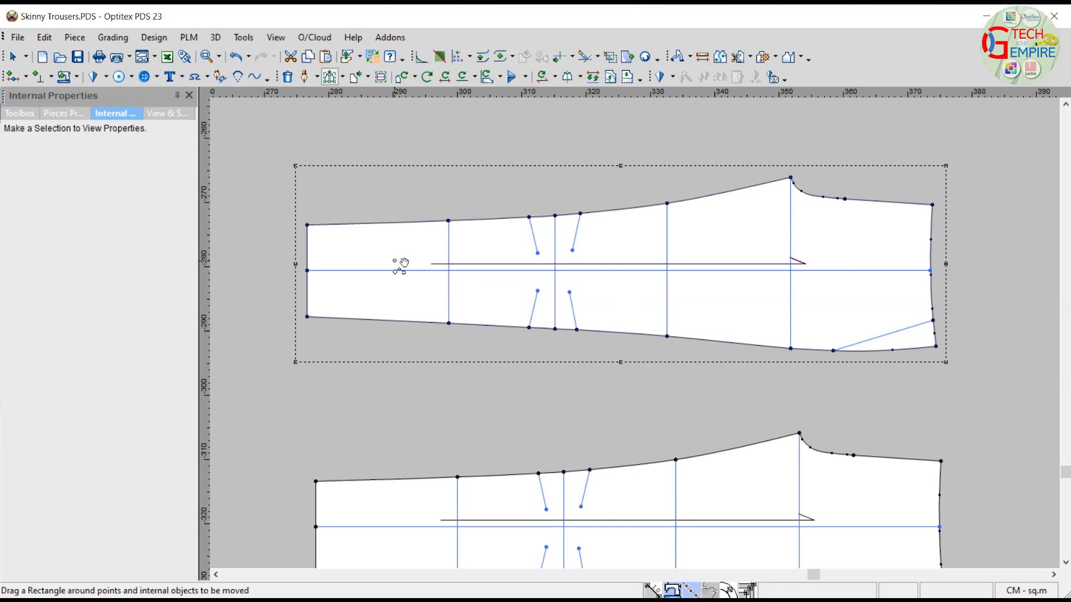
drag(276, 174, 477, 347)
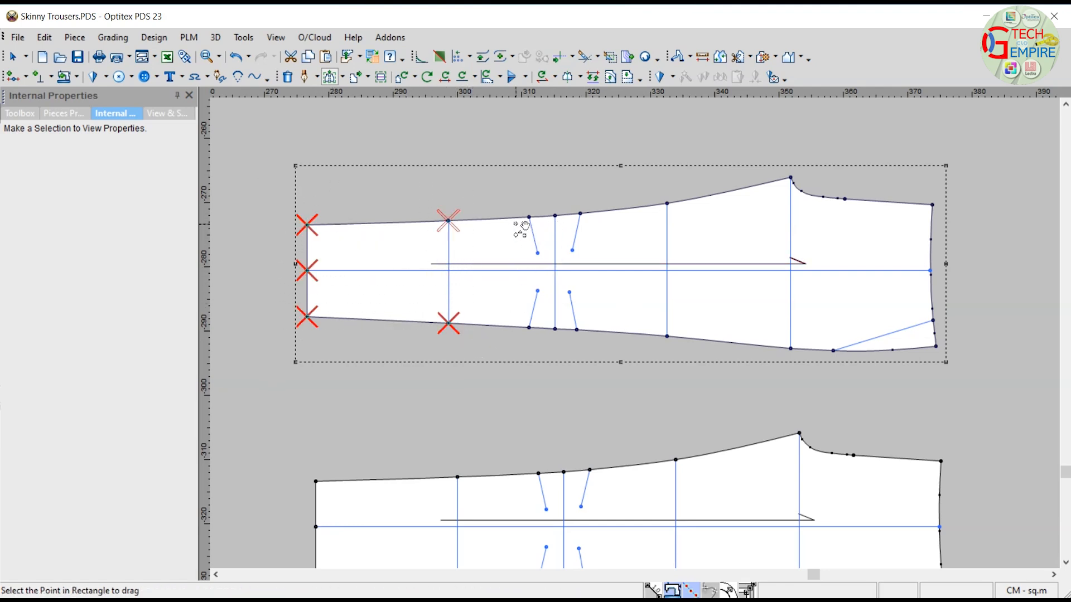
drag(316, 230, 244, 230)
text(-2)
key(Tab)
text(0)
key(Return)
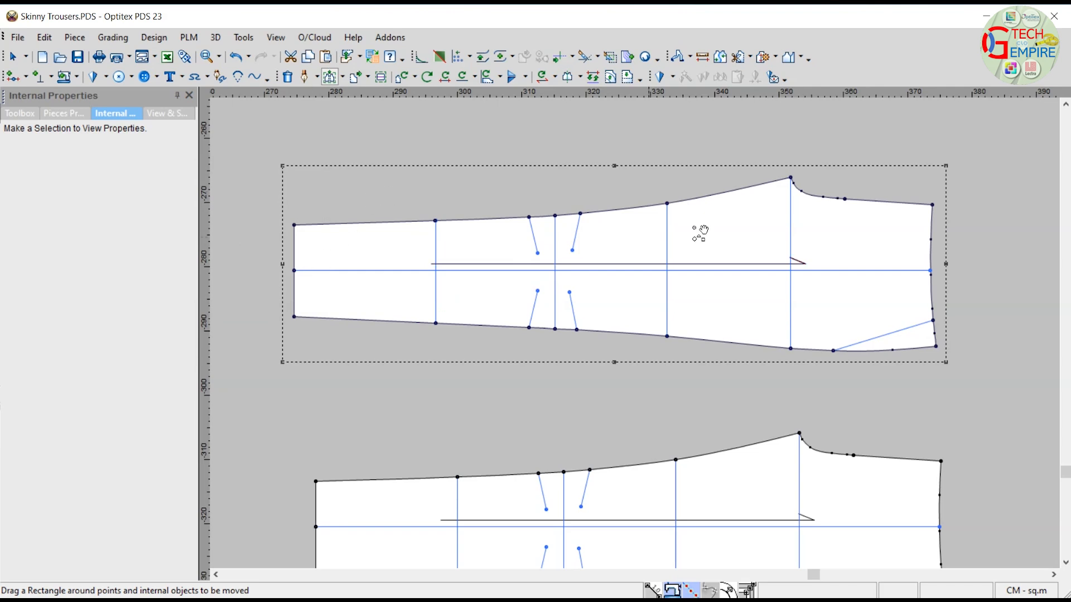
Step: Move all thigh, crotch and waist points of the upper trouser piece together by X 2 and Y 0
drag(625, 135, 946, 350)
text(2)
key(Tab)
text(0)
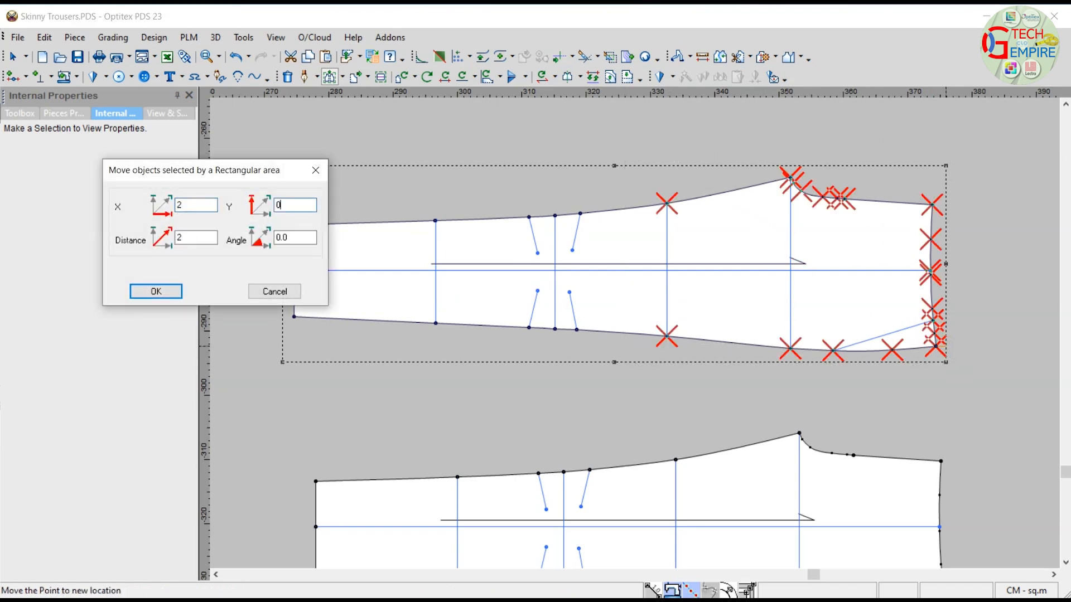
key(Return)
Step: Move the three knee points on the upper edge of the same piece by X 0 and Y 0.5
scroll(641, 337, up, 1)
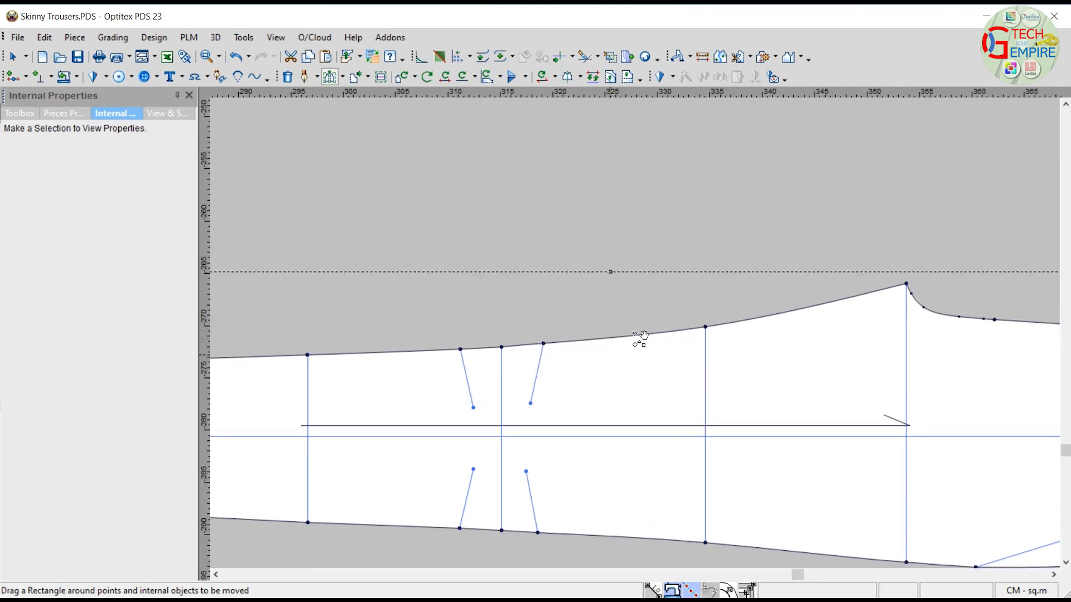
scroll(589, 341, up, 1)
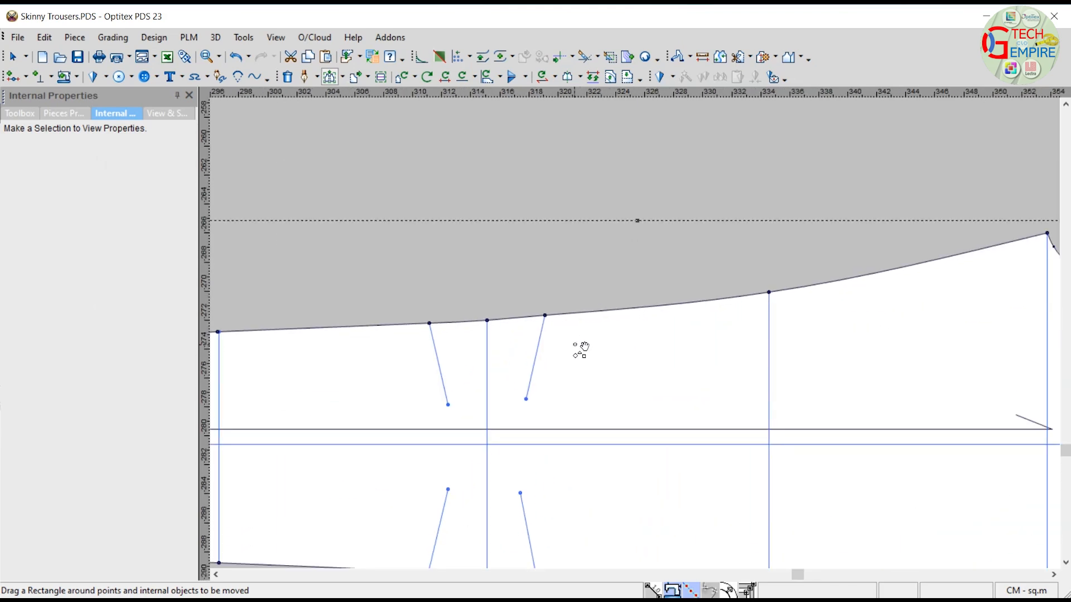
key(d)
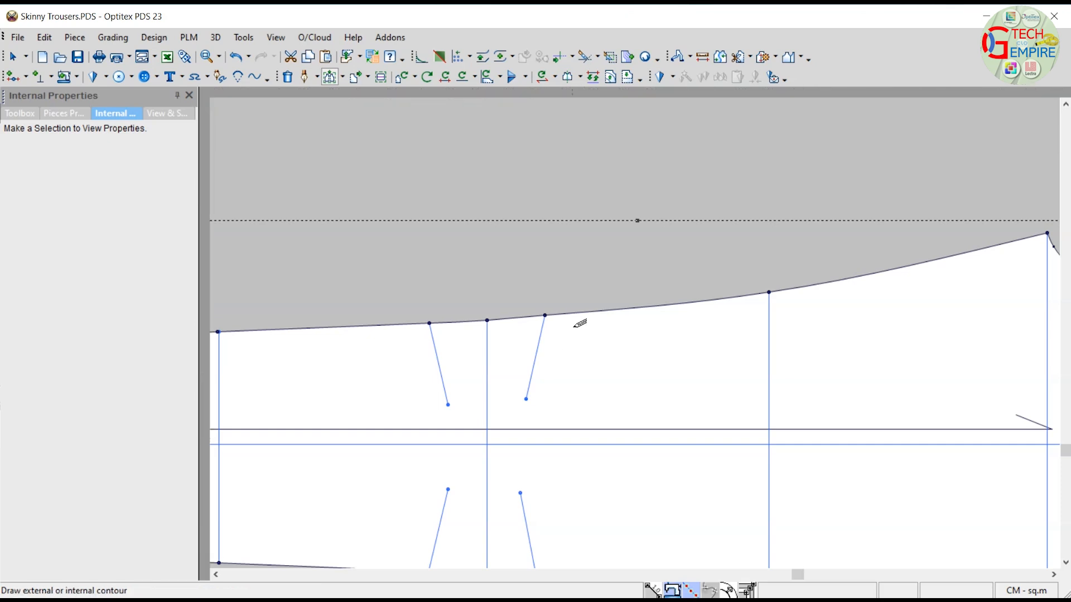
key(Escape)
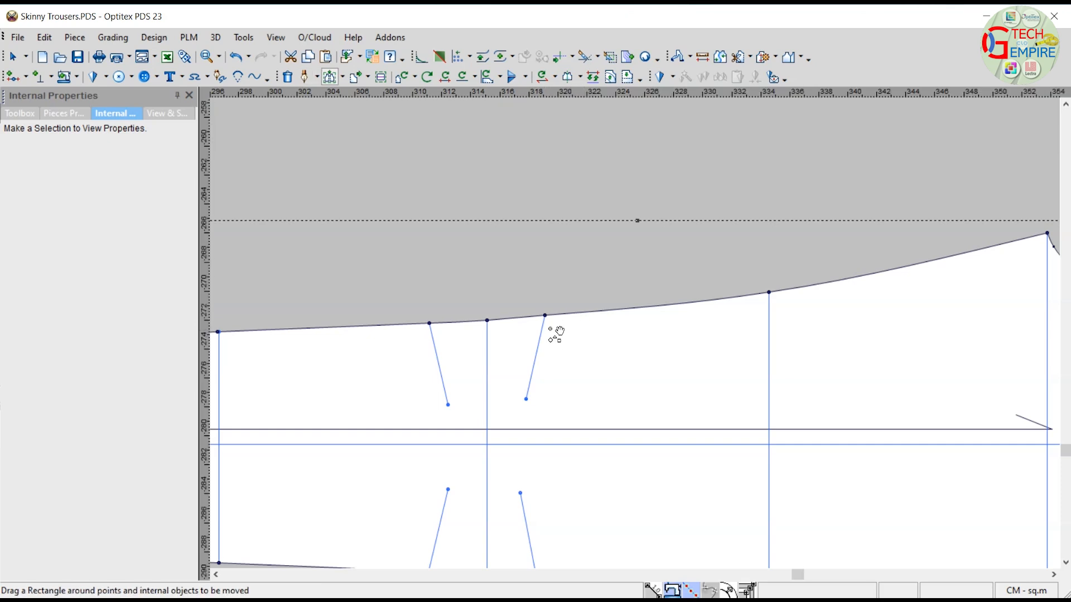
drag(393, 294, 542, 350)
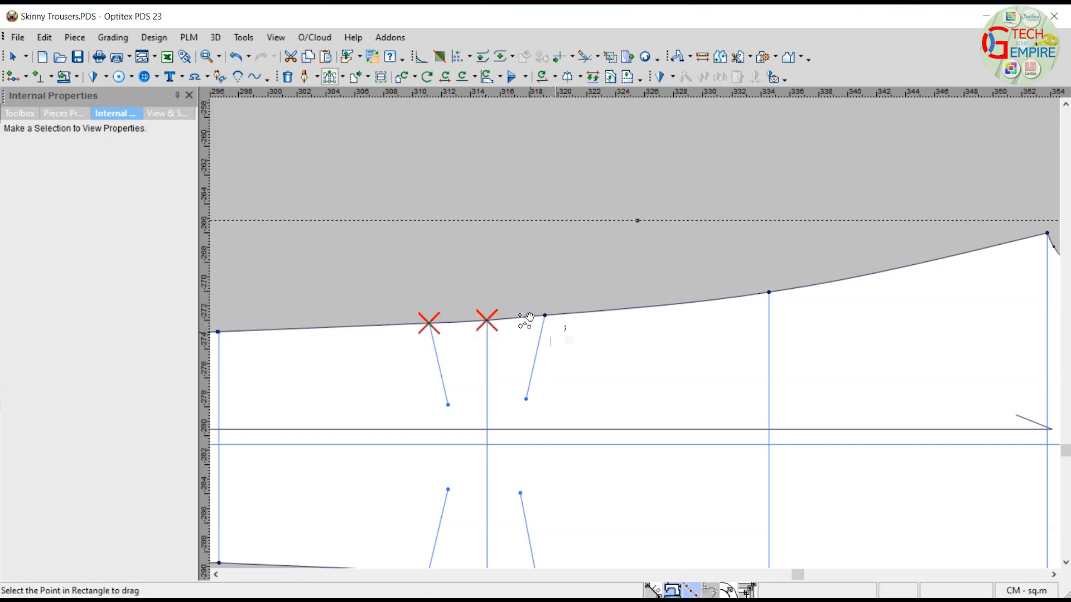
drag(413, 267, 546, 292)
text(0)
key(Tab)
text(.5)
key(Return)
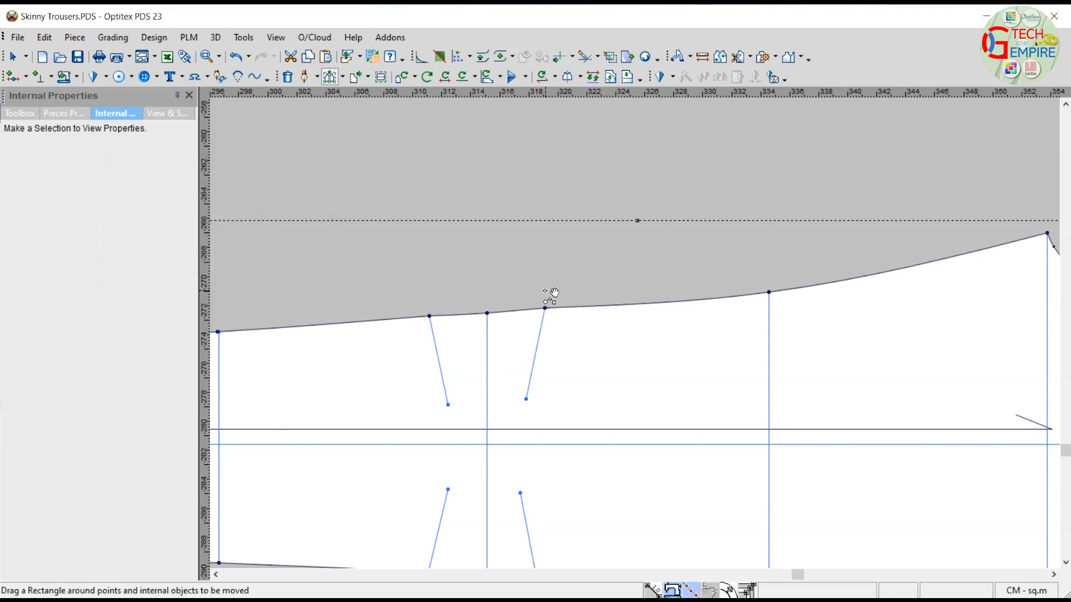
Step: Move the three knee points on the lower edge of the same piece by X 0 and Y -0.5
scroll(545, 291, down, 4)
drag(543, 408, 637, 438)
text(0)
key(Tab)
text(-.5)
key(Return)
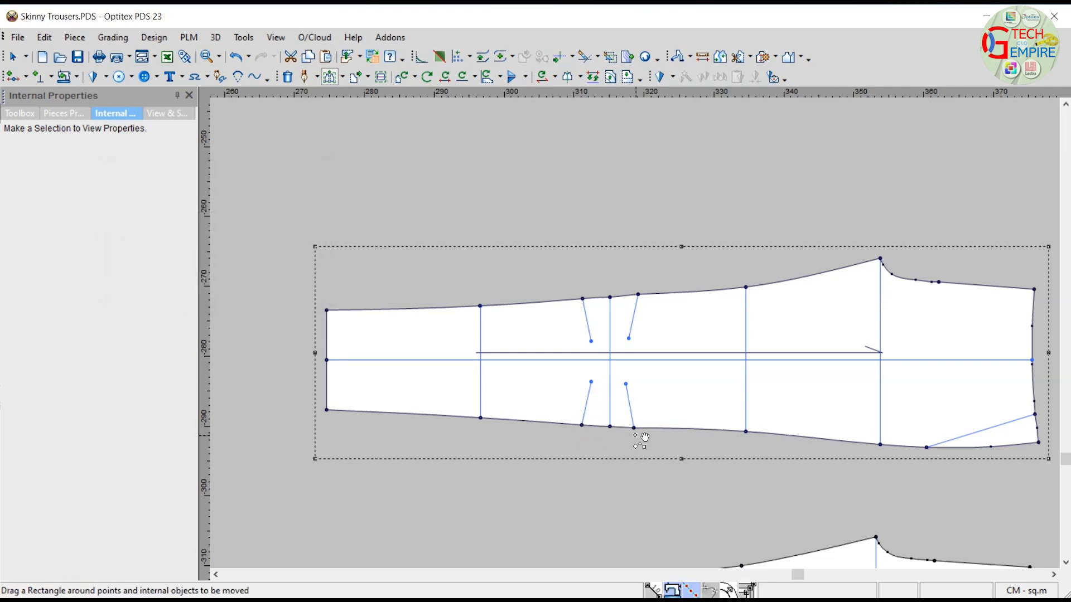
Step: Try reshaping the upper edge beside the knee by adding and moving a curve point, and undo it
scroll(640, 354, up, 4)
scroll(639, 336, up, 1)
click(677, 255)
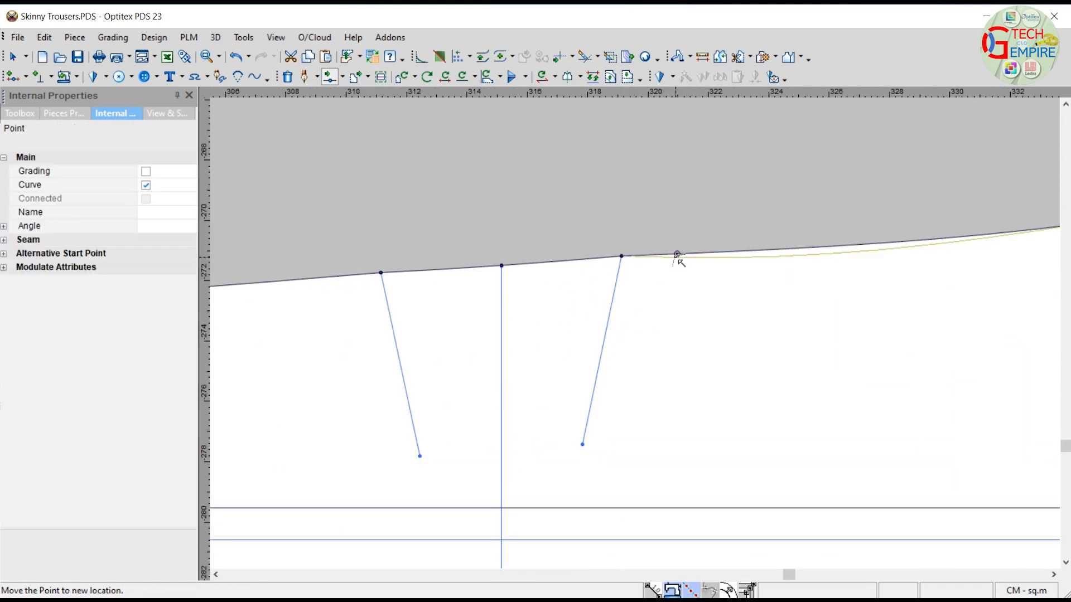
click(677, 256)
click(505, 402)
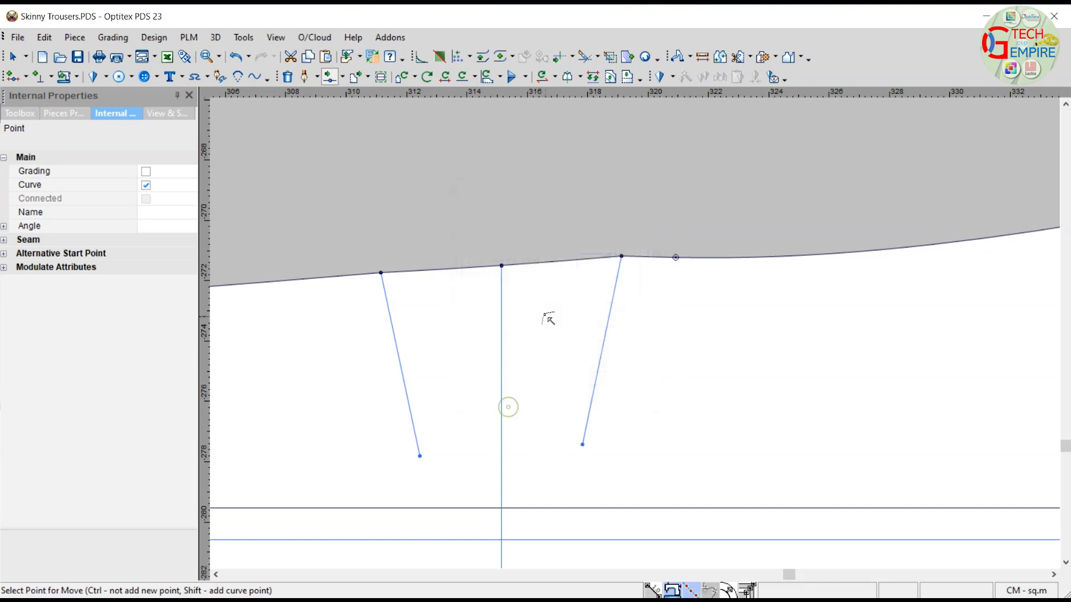
click(561, 261)
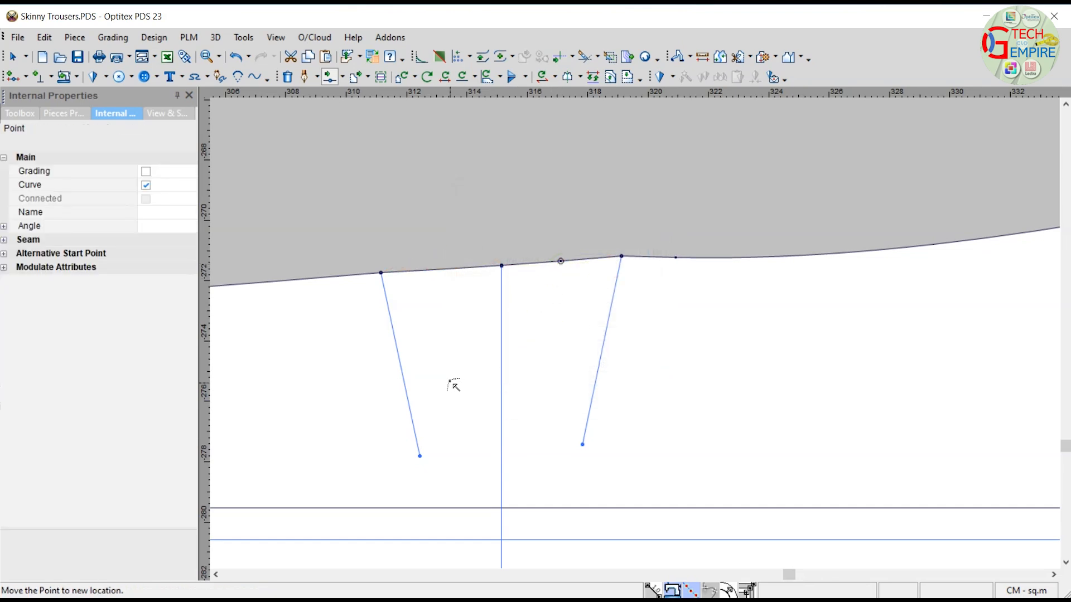
click(581, 295)
click(572, 406)
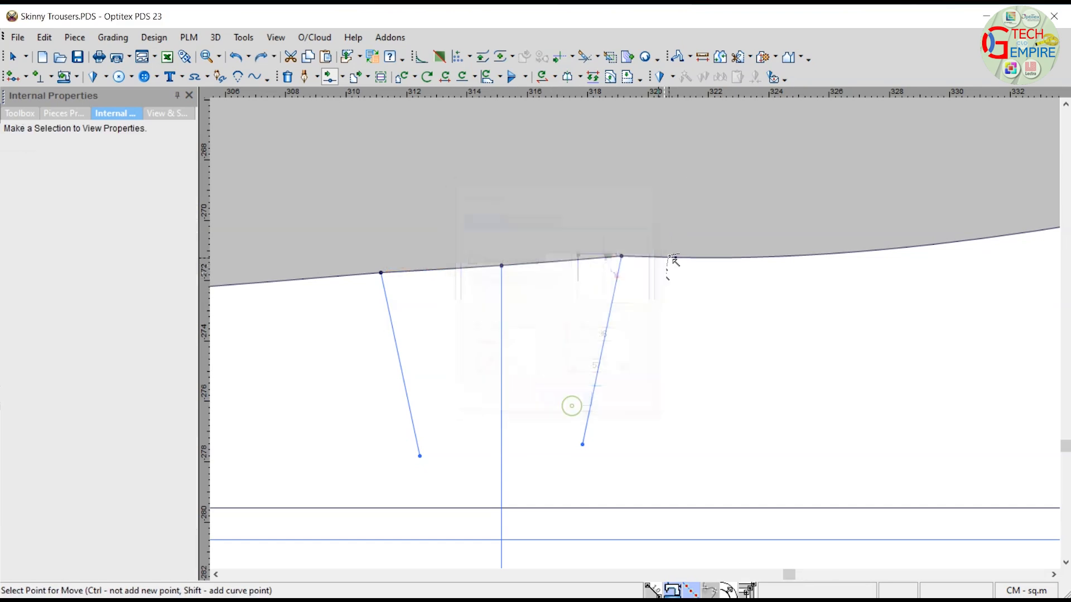
key(ctrl+z)
scroll(639, 337, down, 4)
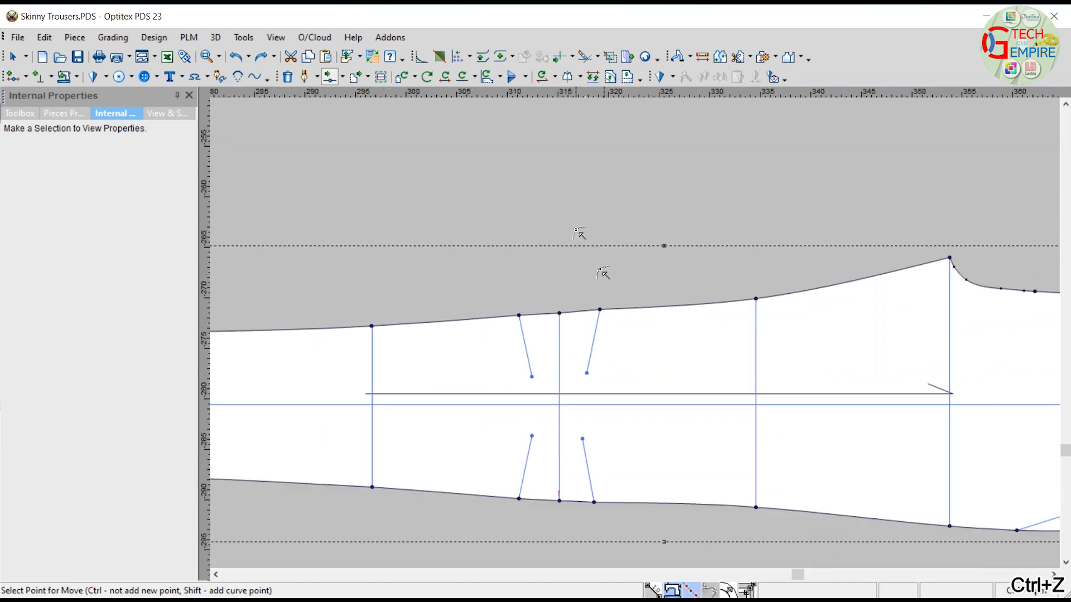
right_click(568, 216)
click(587, 227)
scroll(638, 344, down, 1)
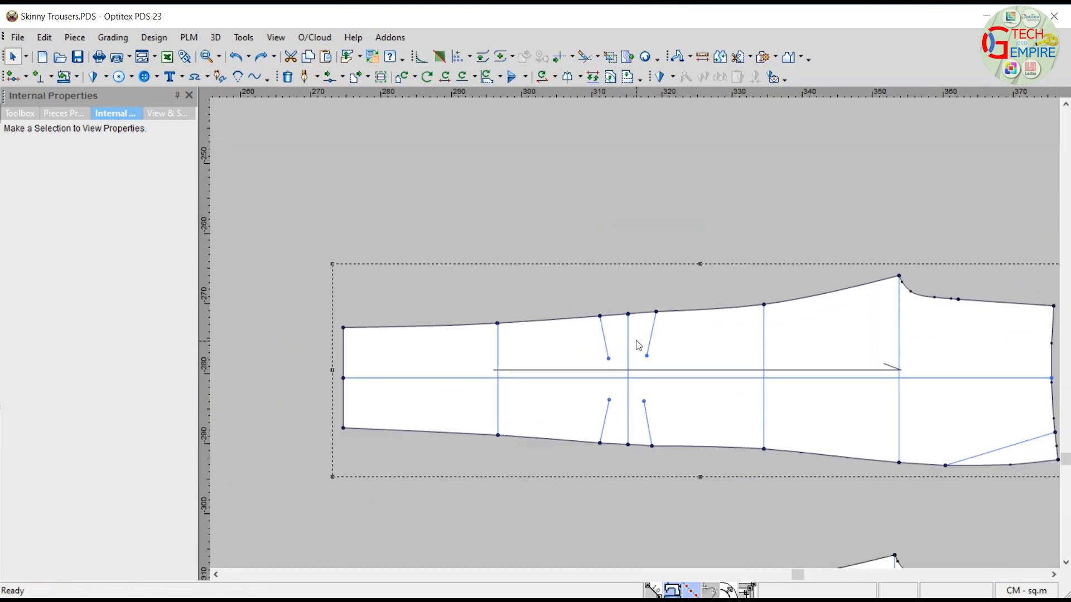
Step: Duplicate the unmodified lower trouser piece and place the copy above the other two pieces
scroll(638, 343, up, 1)
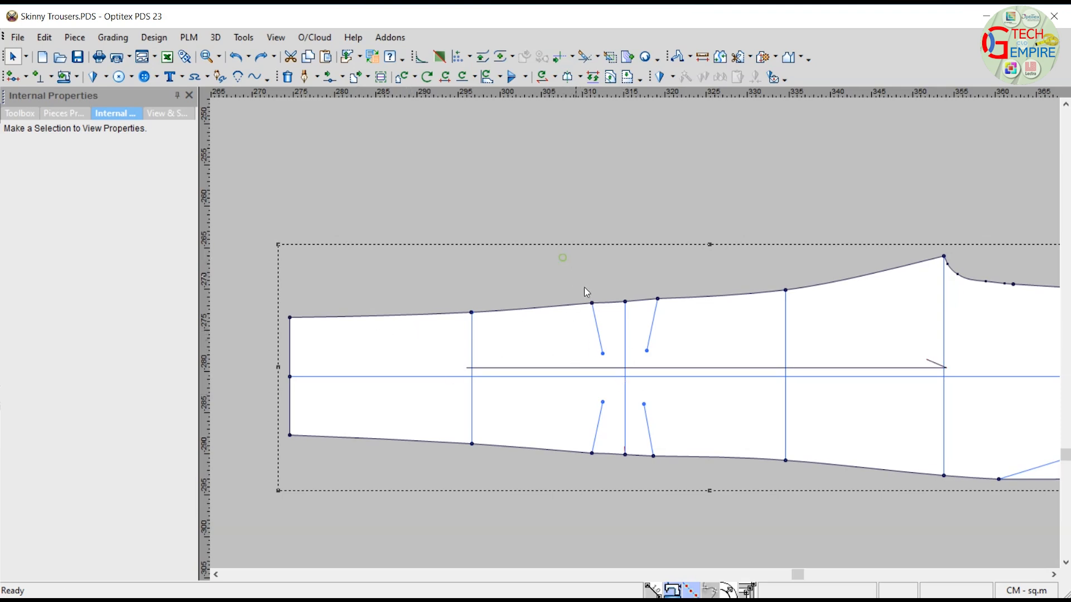
scroll(584, 291, down, 5)
click(663, 425)
key(ctrl+c)
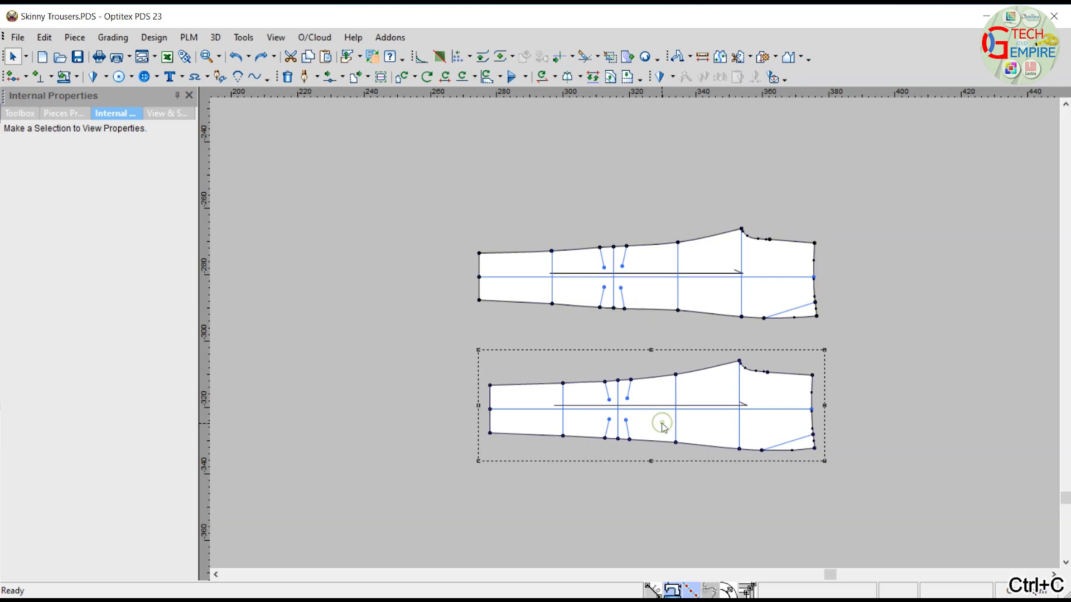
key(ctrl+v)
drag(663, 425, 789, 173)
Step: Measure the length of the slanted line on the thigh side of the knee, at the bottom piece's upper edge
scroll(789, 173, up, 2)
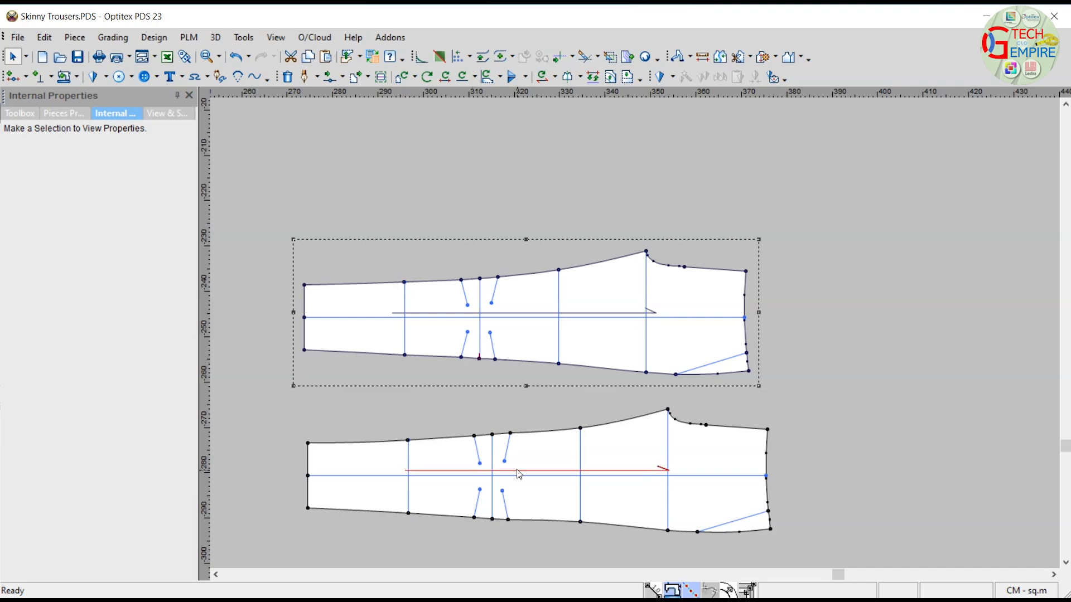
scroll(497, 469, down, 1)
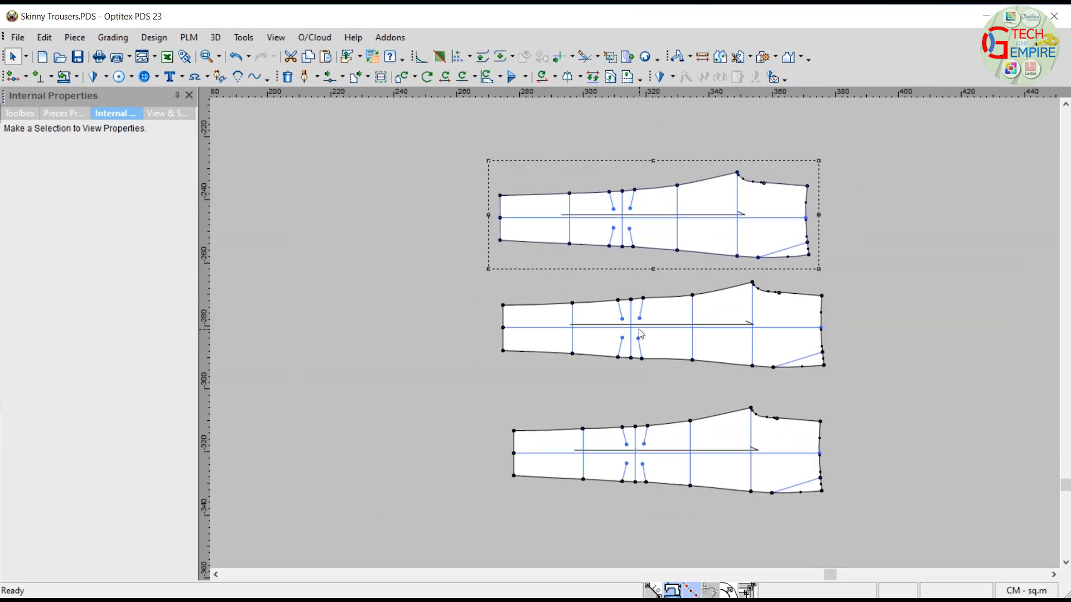
scroll(637, 338, up, 2)
scroll(640, 342, up, 2)
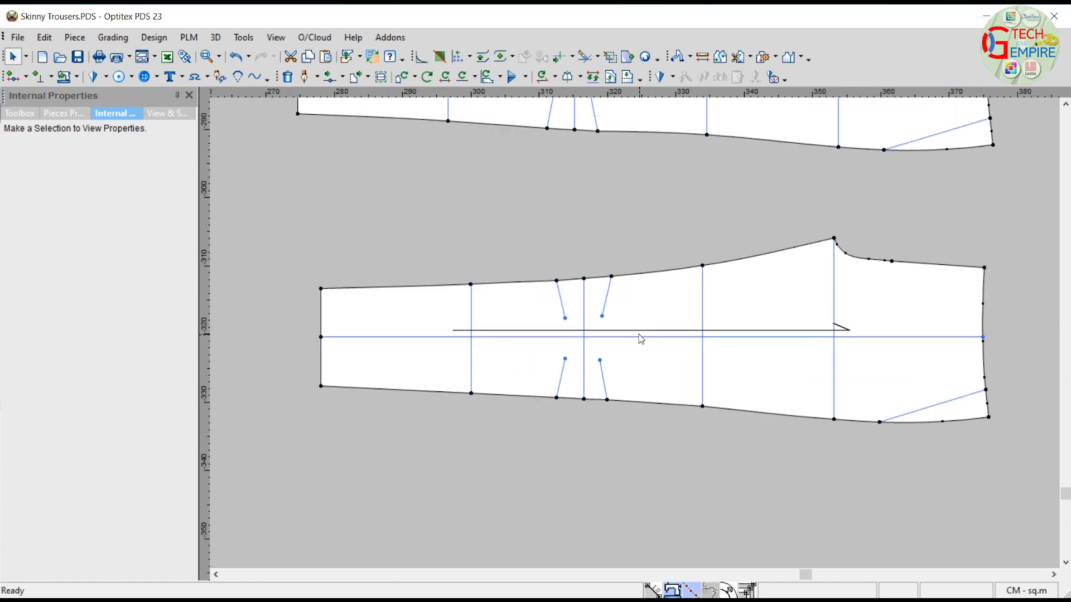
scroll(640, 338, up, 2)
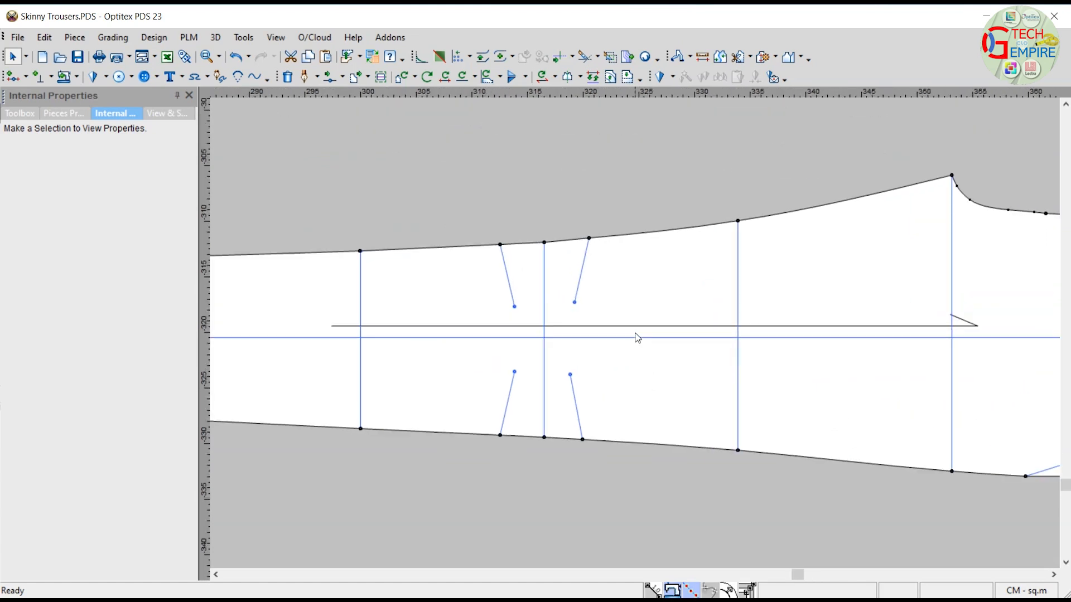
key(ctrl+d)
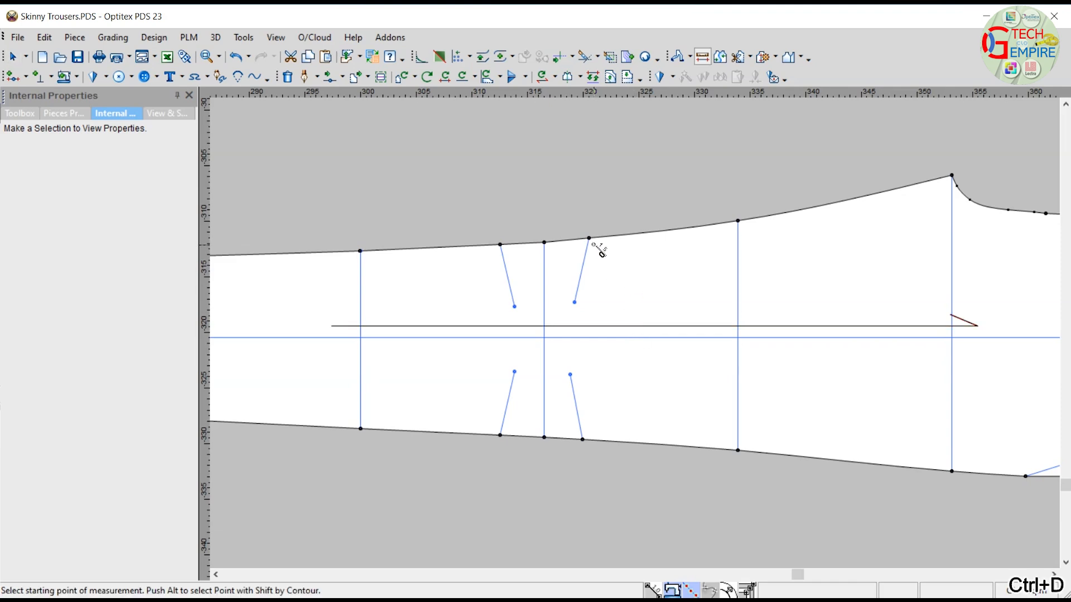
click(591, 240)
click(574, 301)
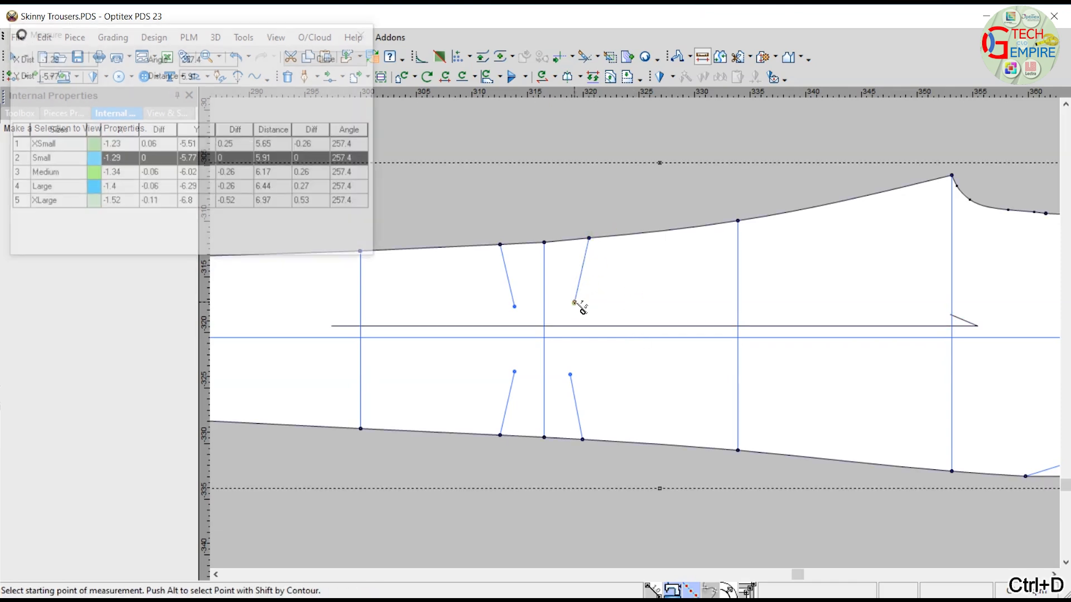
click(365, 33)
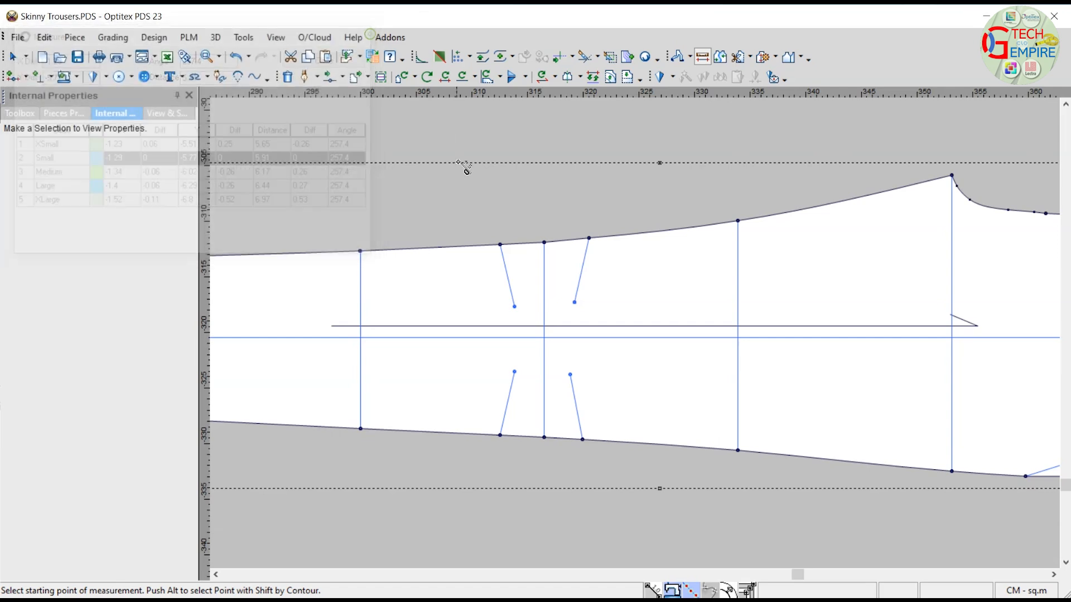
Step: Place a vertical guide line 6 cm from the upper slanted line's edge point, toward the thigh of the bottom piece
drag(206, 240, 592, 210)
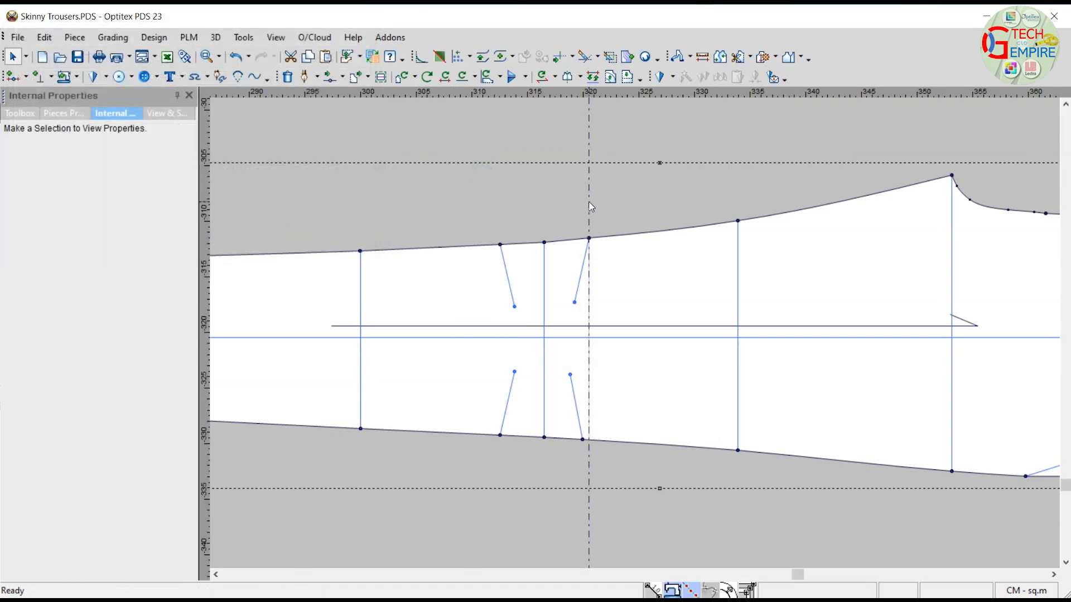
double_click(590, 207)
text(6)
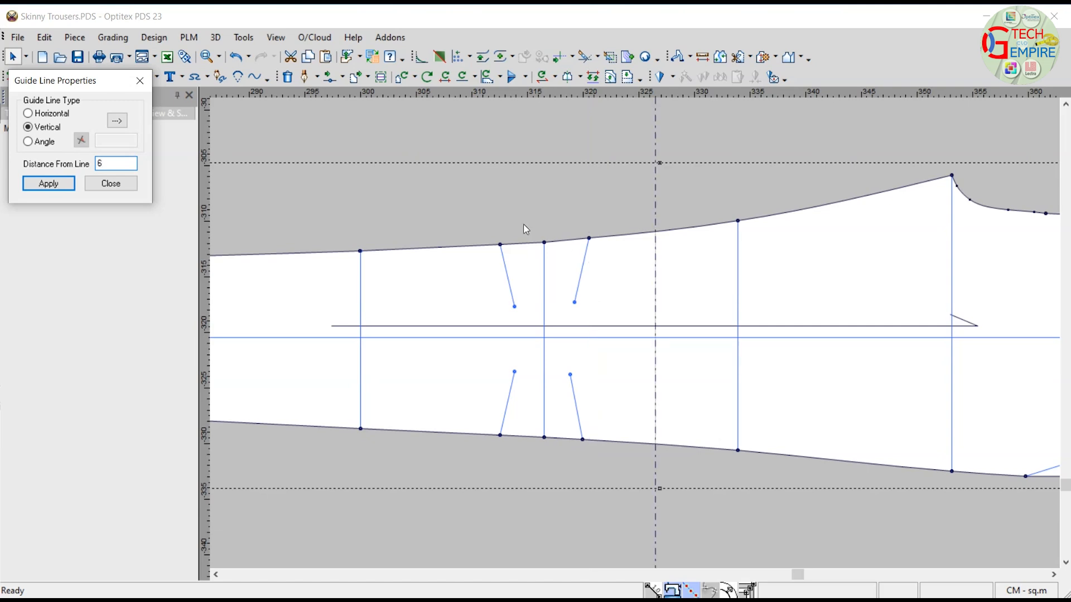
click(140, 81)
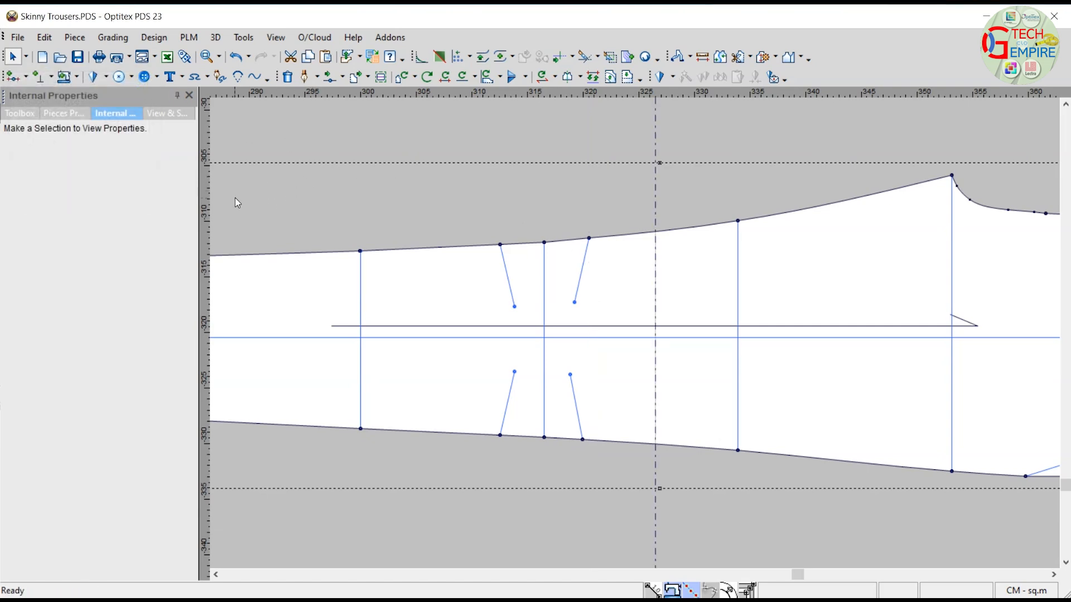
Step: Place a second vertical guide line at distance -6 from the hem-side slanted line's edge point on the bottom piece
drag(467, 190, 499, 180)
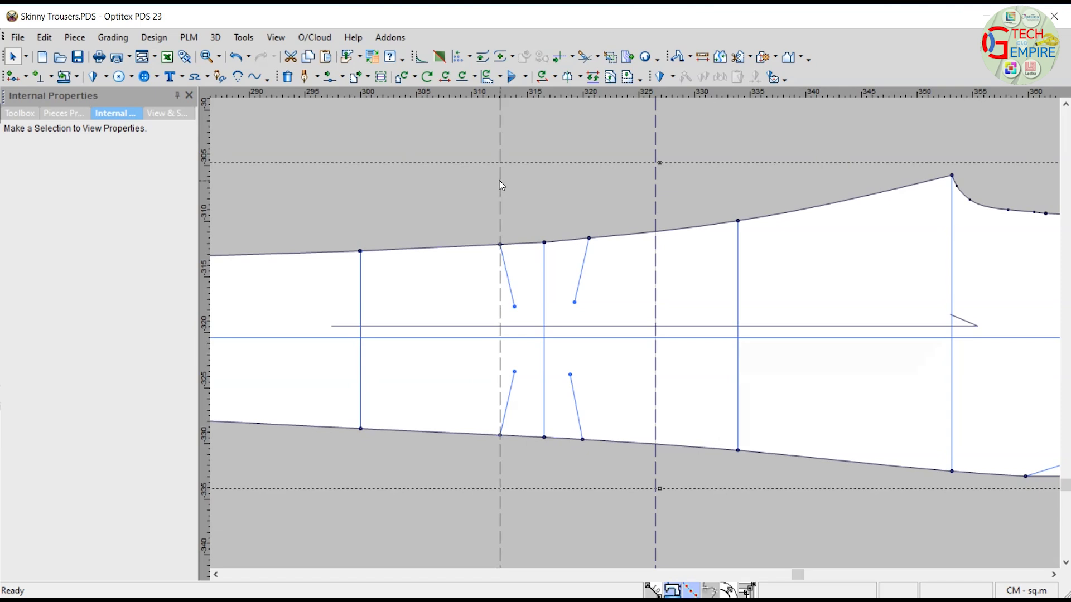
double_click(500, 182)
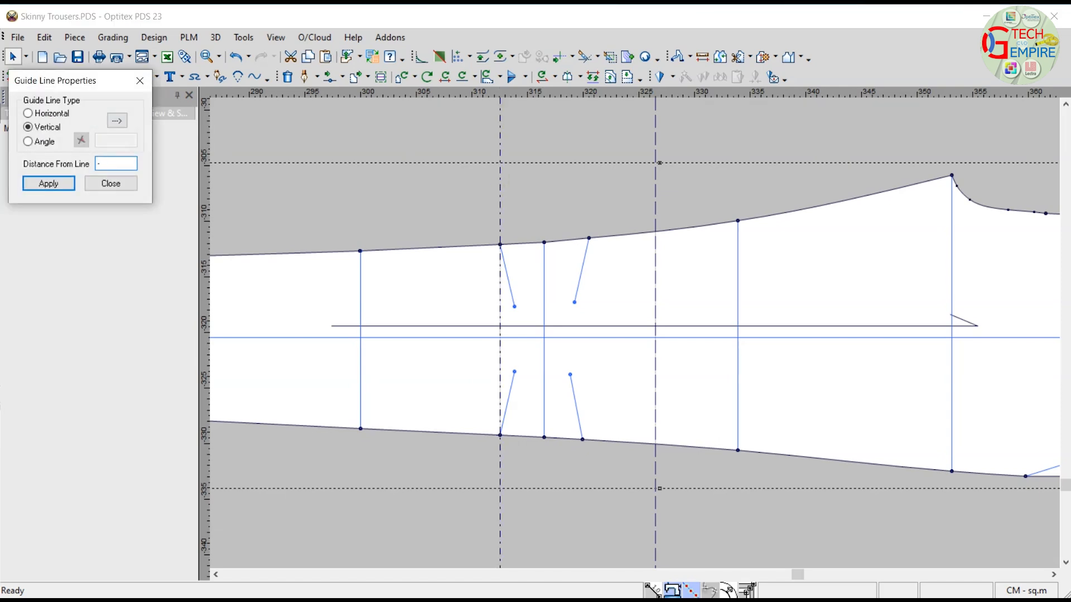
text(-6)
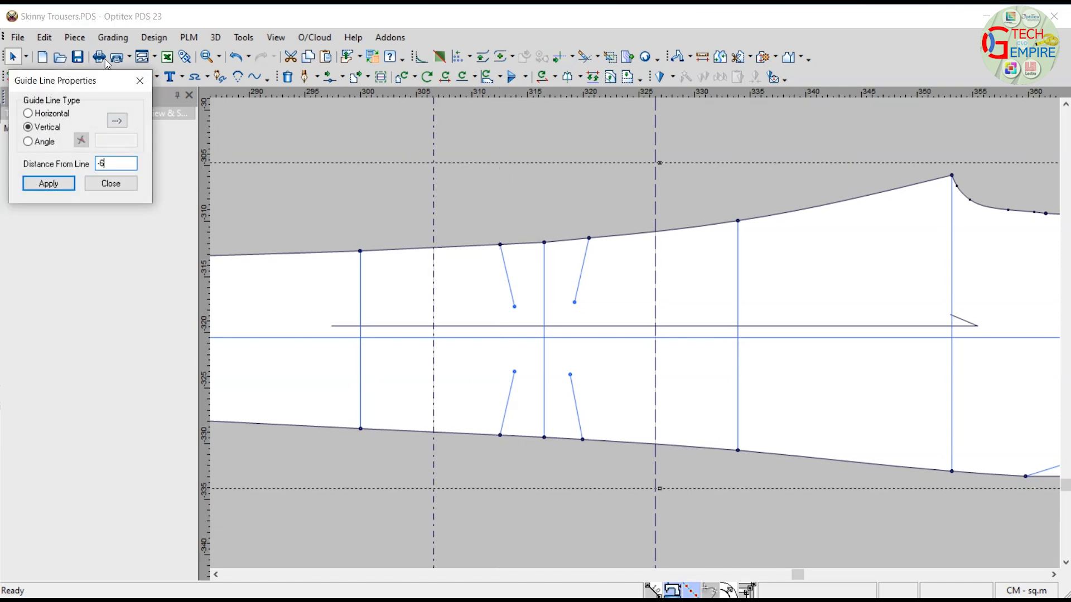
click(137, 85)
Step: Cut the bottom trouser piece along the hem-side vertical guide line, aligning the cut by base size
click(737, 57)
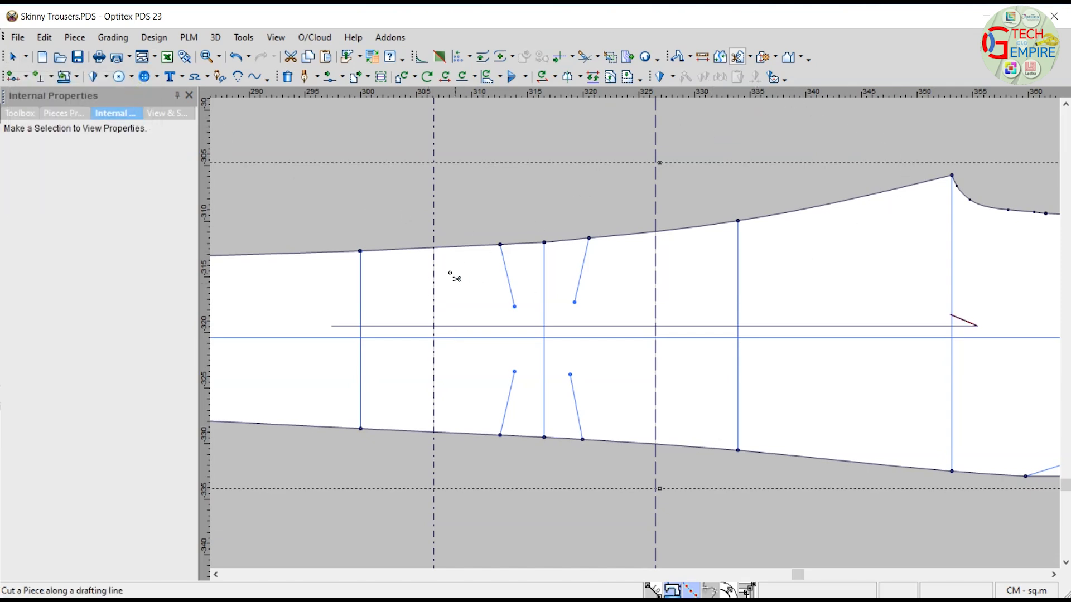
click(434, 248)
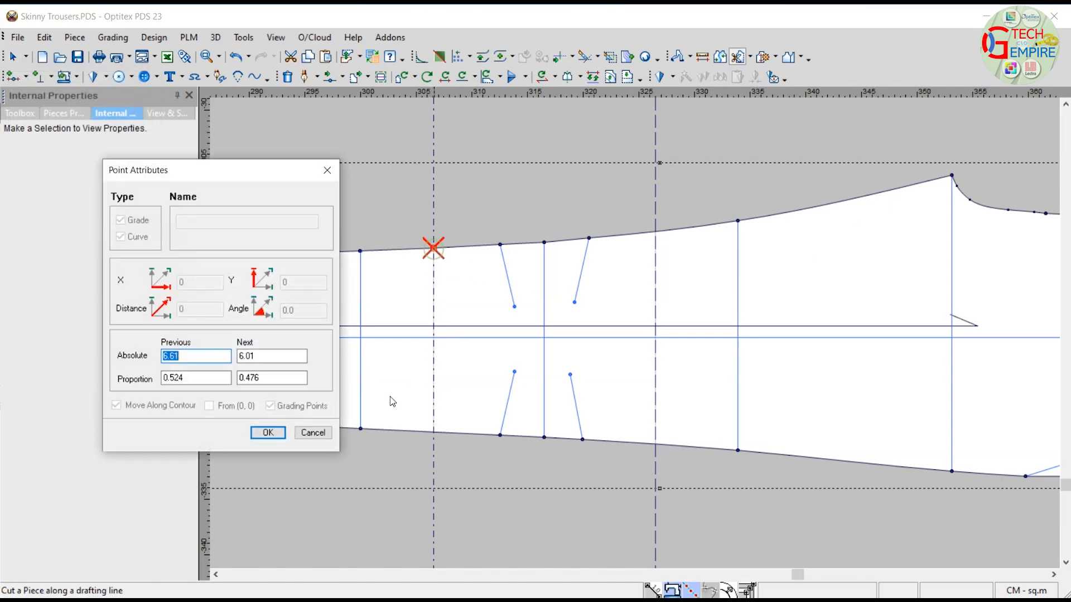
click(268, 433)
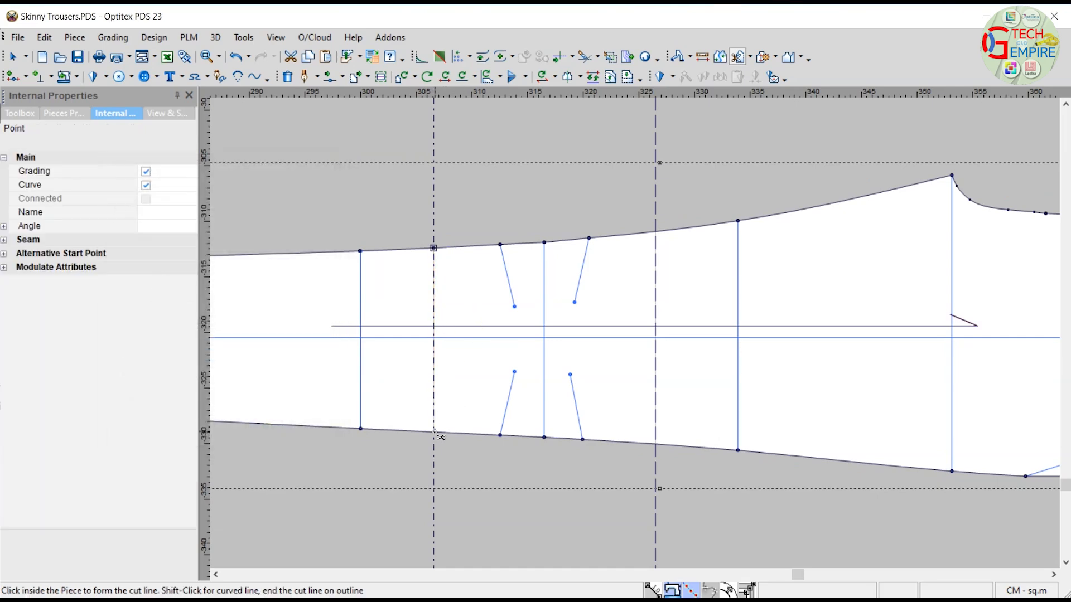
click(434, 434)
click(268, 433)
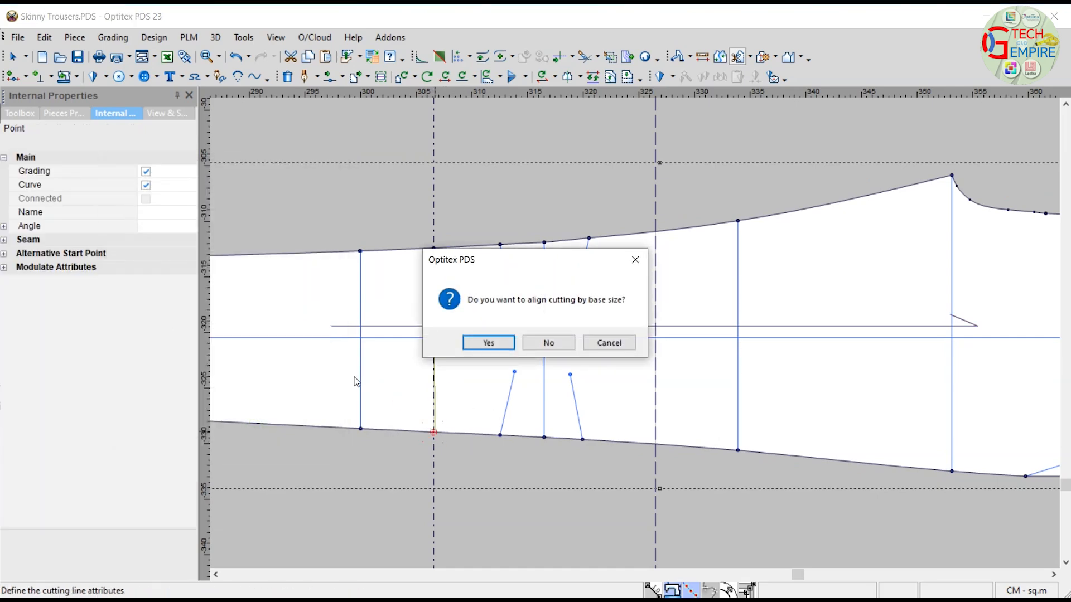
click(489, 343)
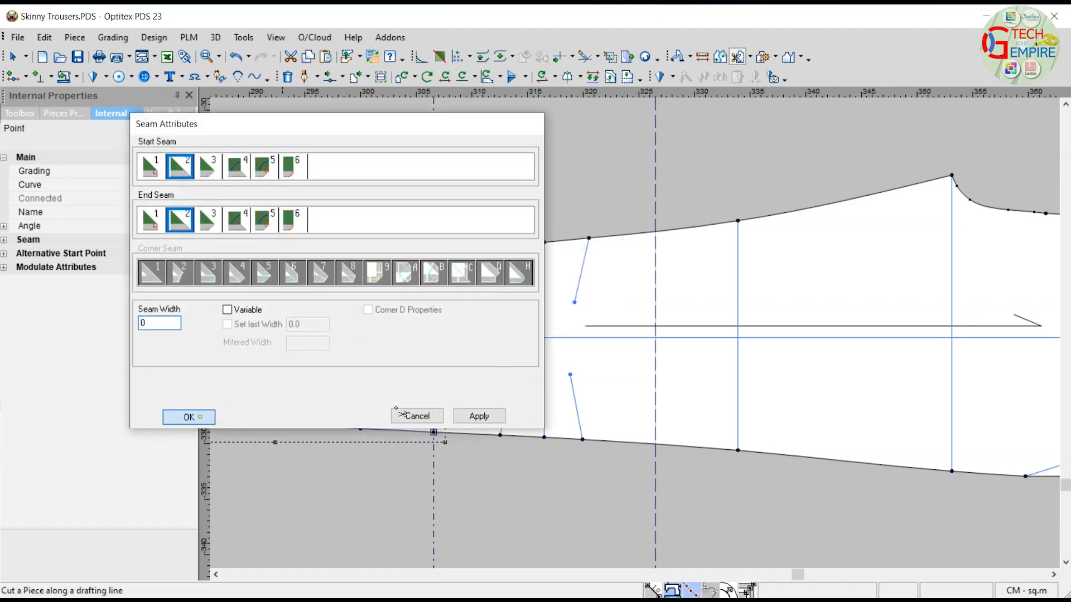
click(416, 413)
Step: Cut the remaining upper section along the thigh-side vertical guide line, aligned by base size, and leave the cutting tool
click(656, 445)
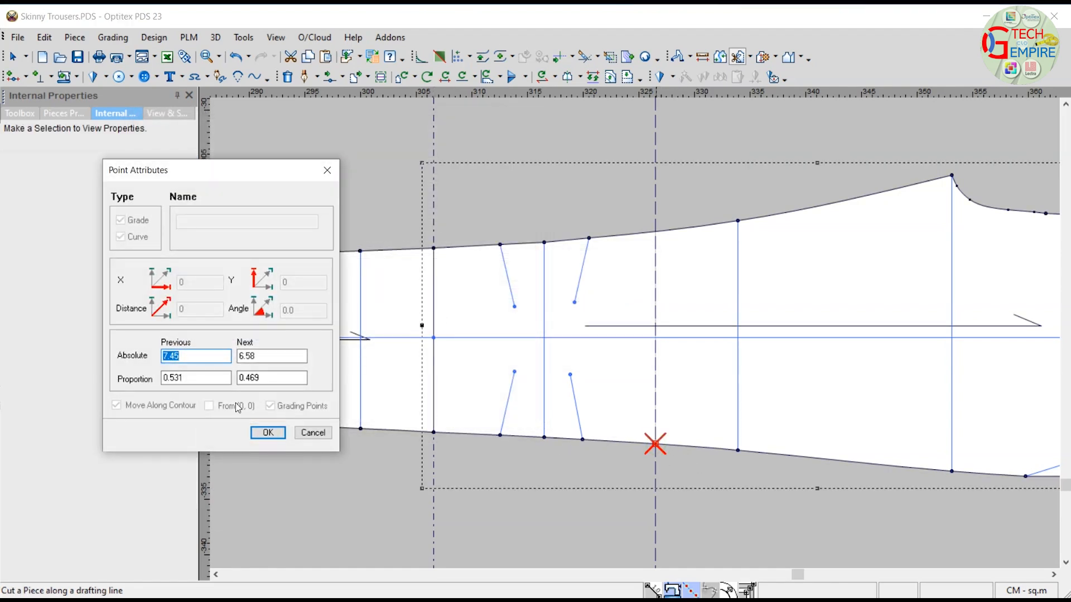
click(259, 432)
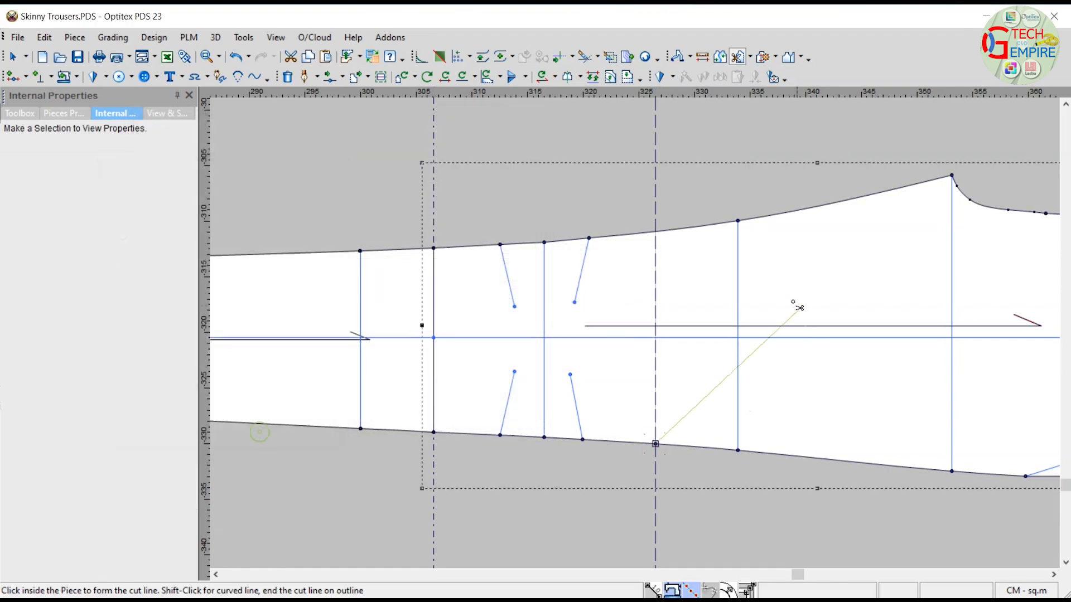
click(655, 231)
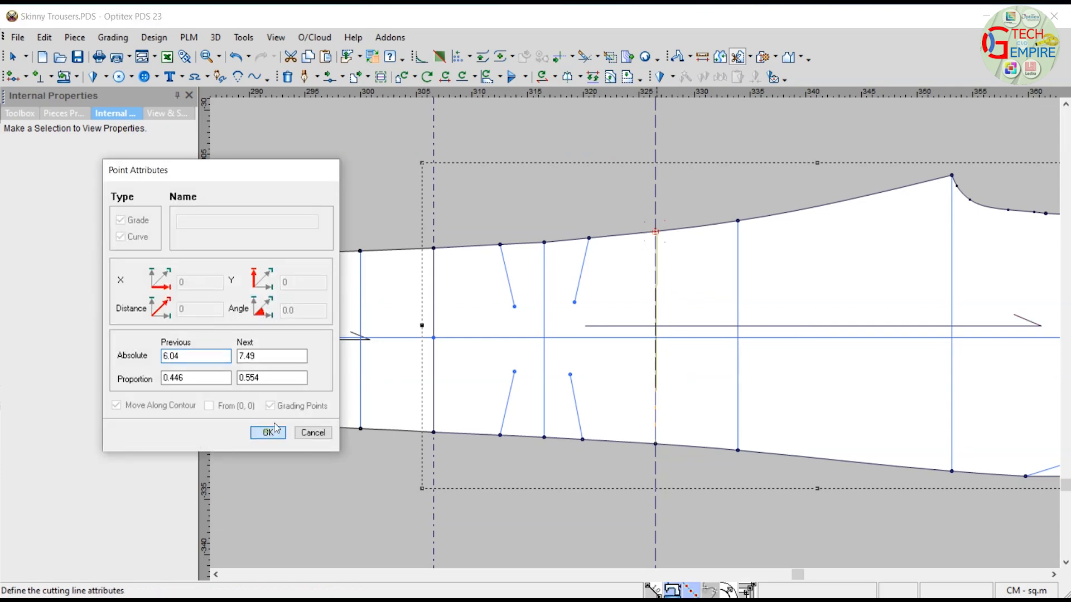
click(268, 432)
click(488, 343)
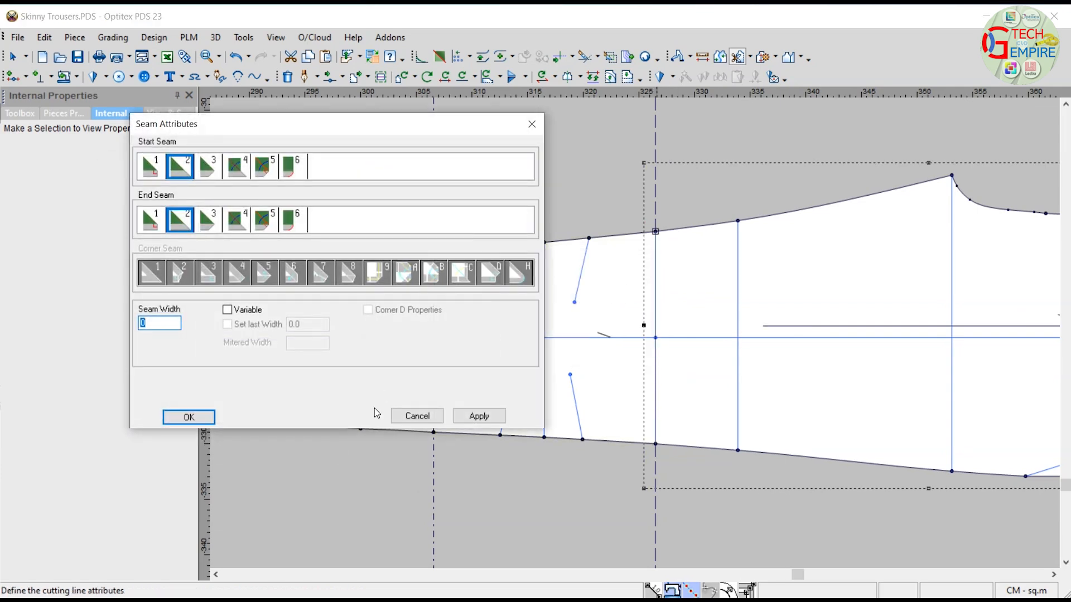
click(183, 416)
right_click(491, 179)
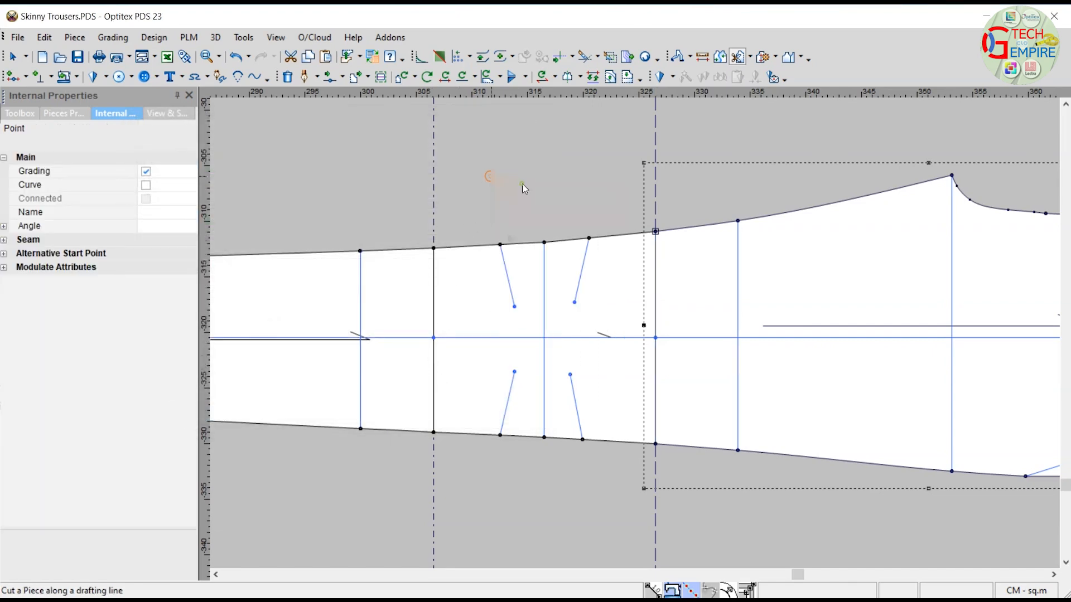
click(515, 186)
Step: Move the cut-out knee section to the empty area below the hem-side section
scroll(636, 335, down, 2)
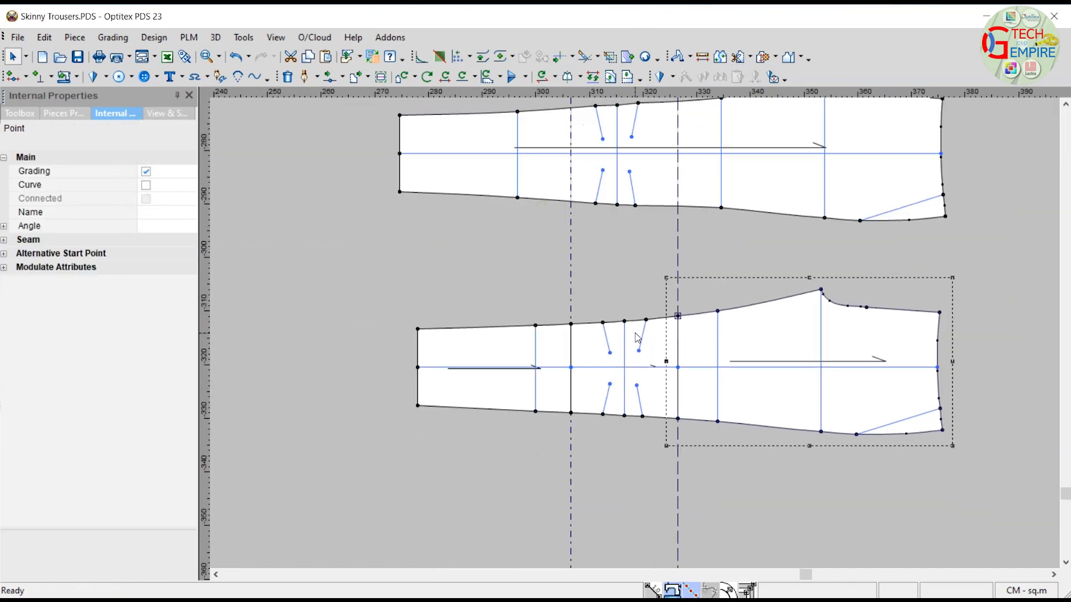
click(647, 362)
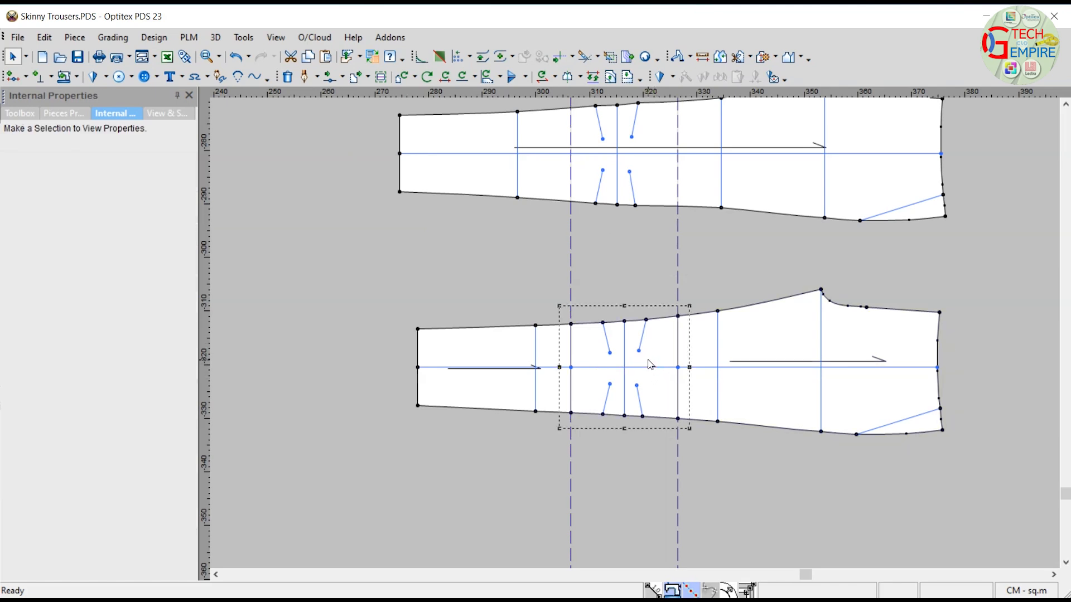
drag(650, 363, 641, 412)
scroll(612, 390, down, 2)
scroll(641, 411, up, 4)
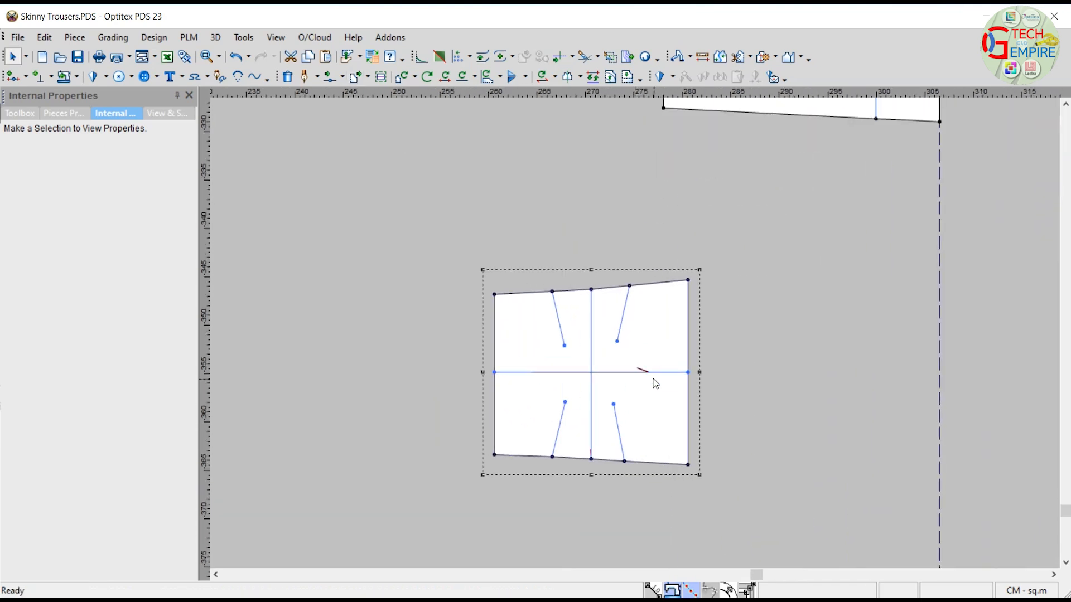
Step: Cut the knee section into two halves along its horizontal centre line, aligning the cut by base size
scroll(637, 337, up, 1)
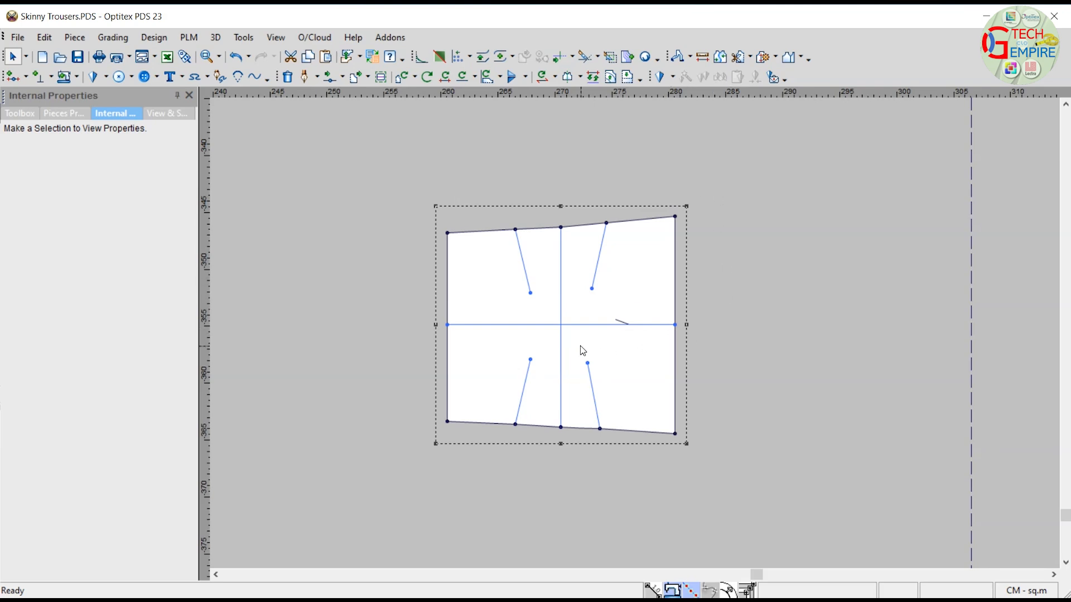
key(c)
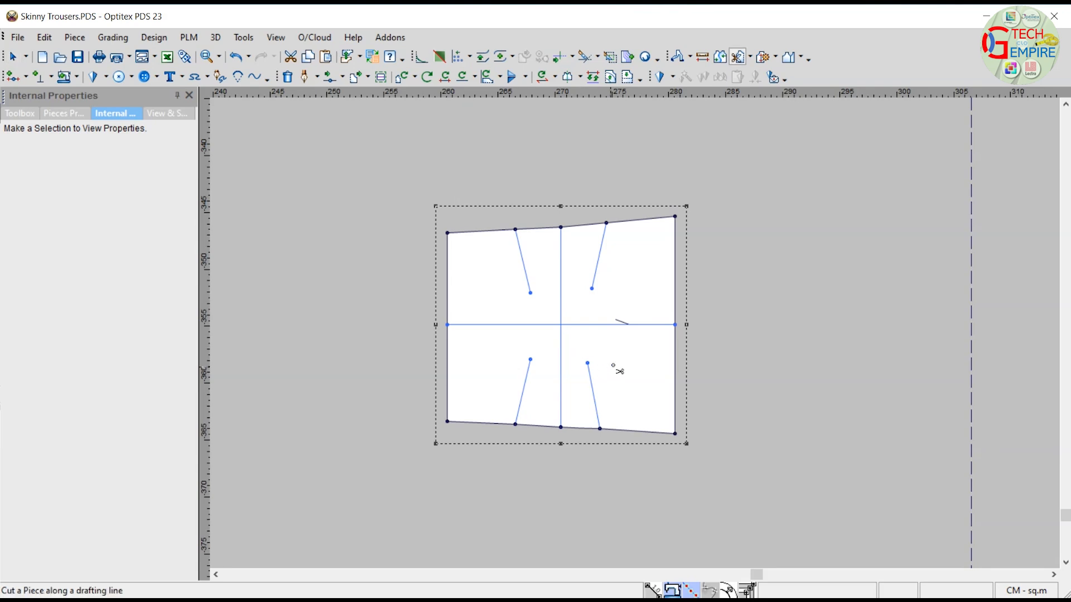
click(676, 325)
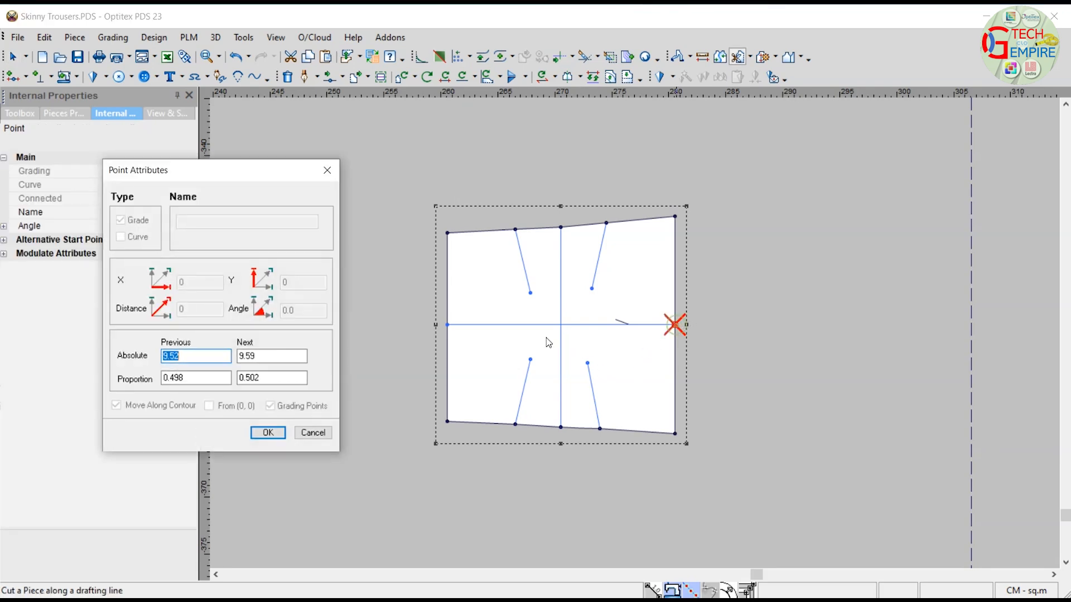
click(267, 432)
click(467, 327)
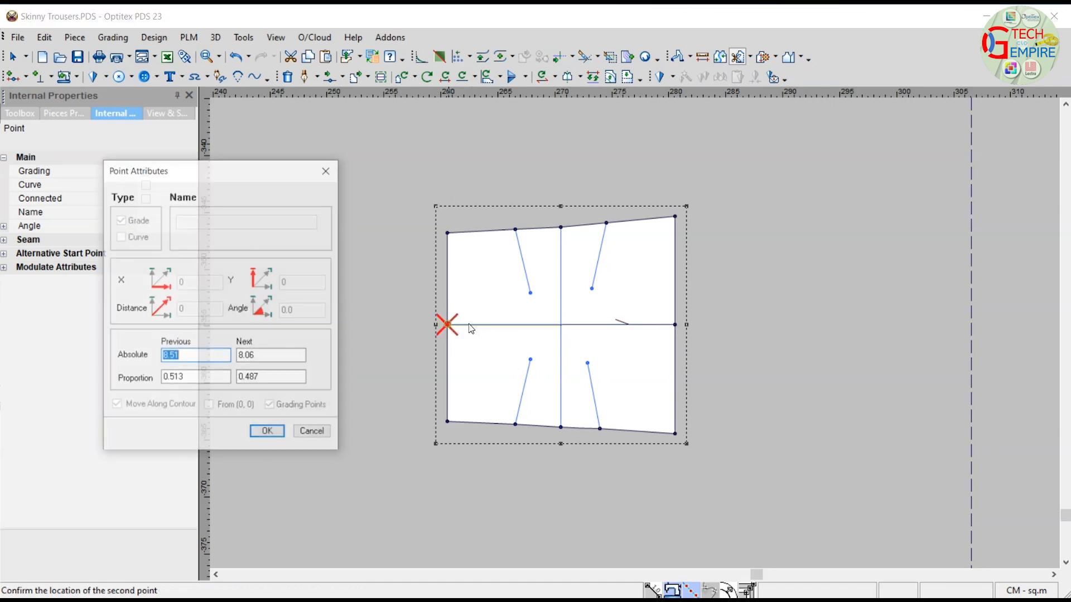
click(268, 432)
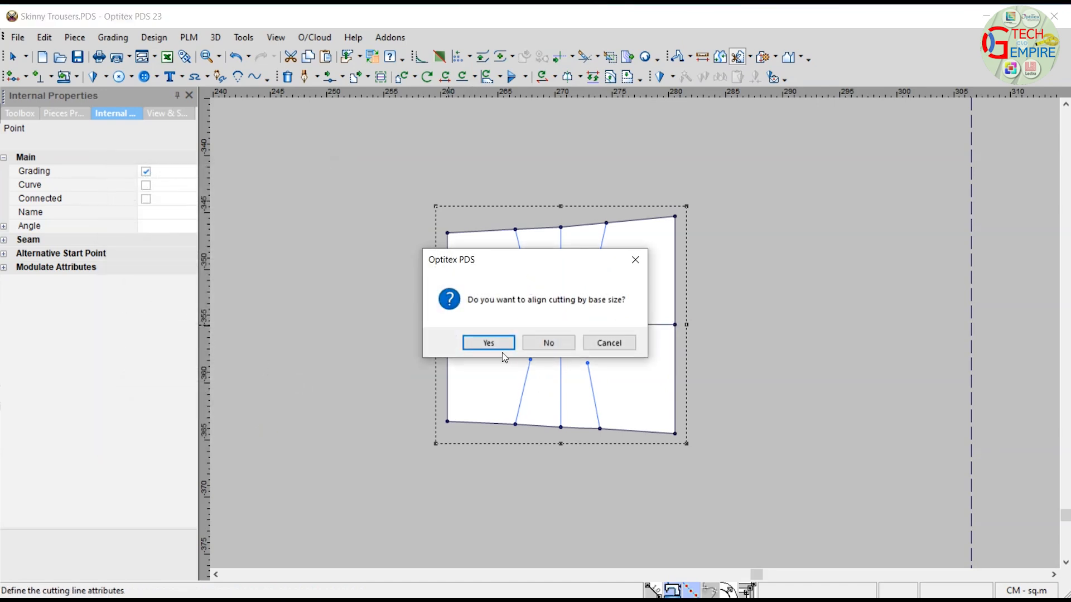
click(489, 342)
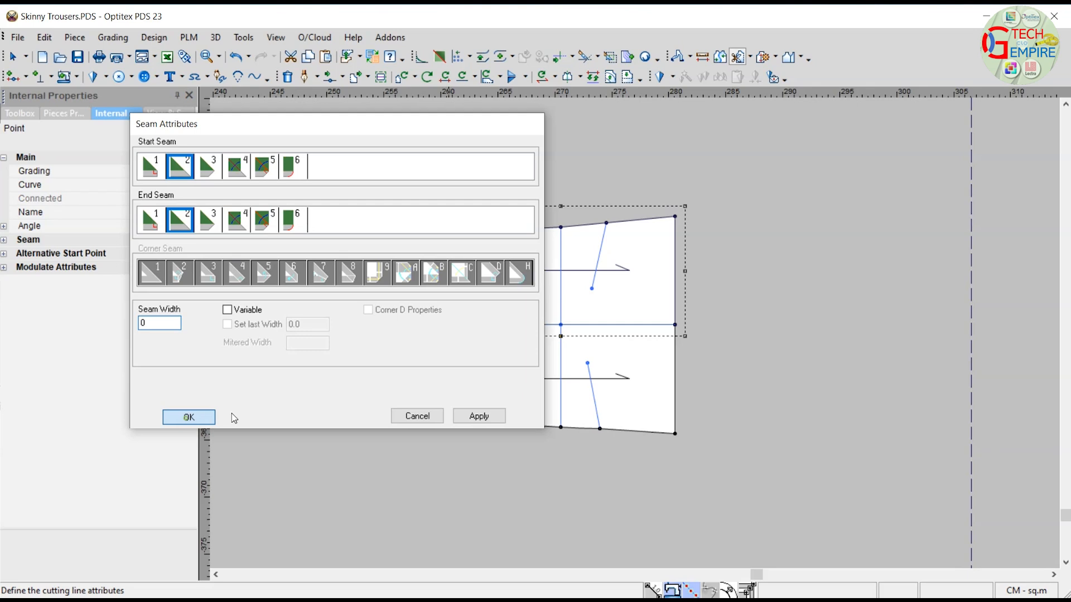
click(187, 416)
Step: Cut the upper half of the knee section along the vertical knee line down to the centre line, aligned by base size
click(561, 228)
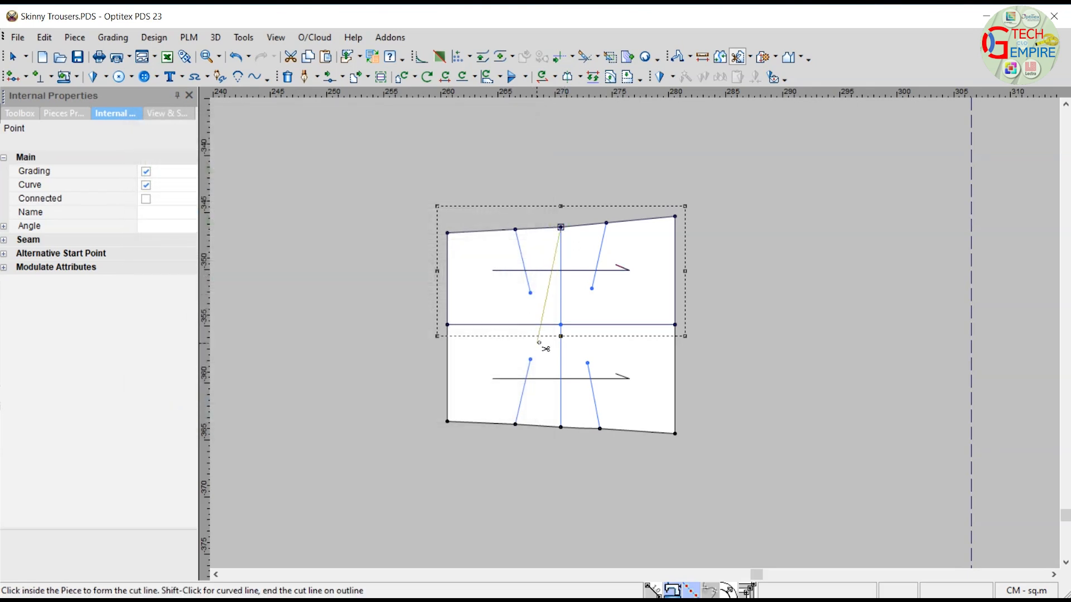
click(561, 324)
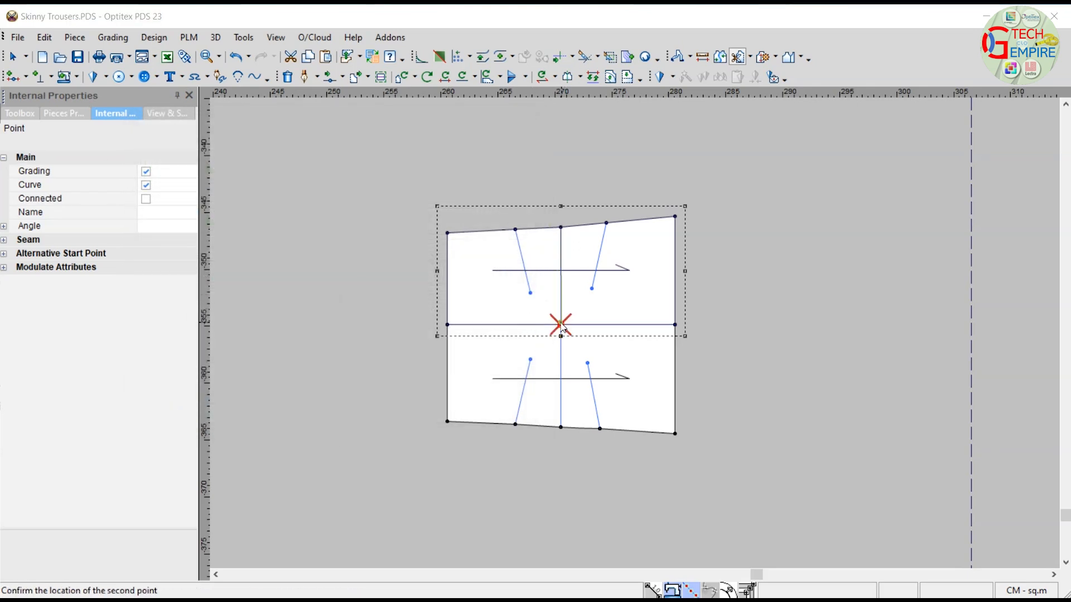
click(280, 431)
click(488, 343)
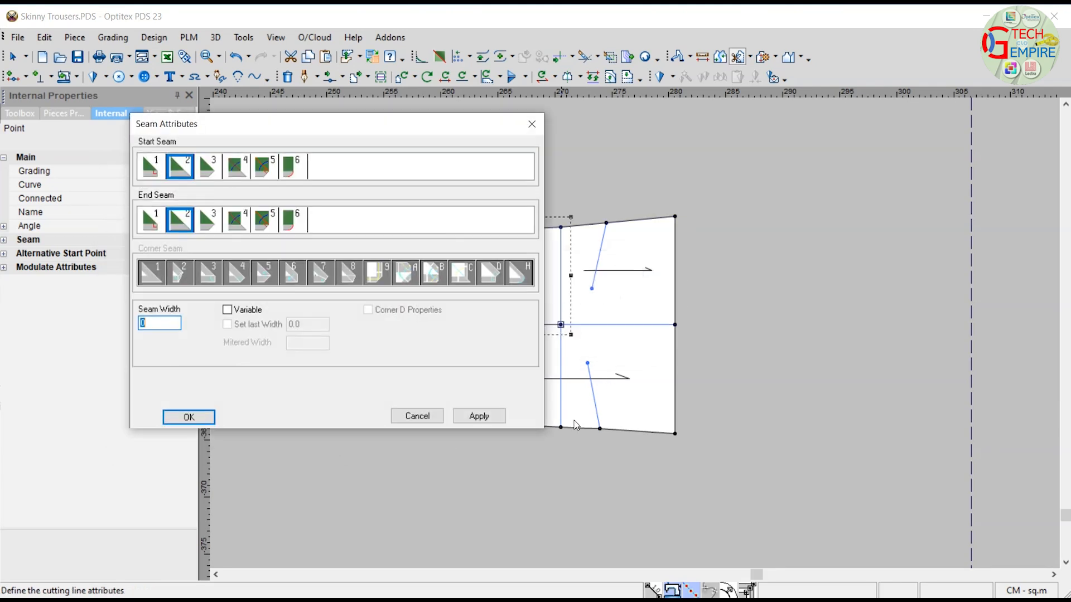
click(164, 421)
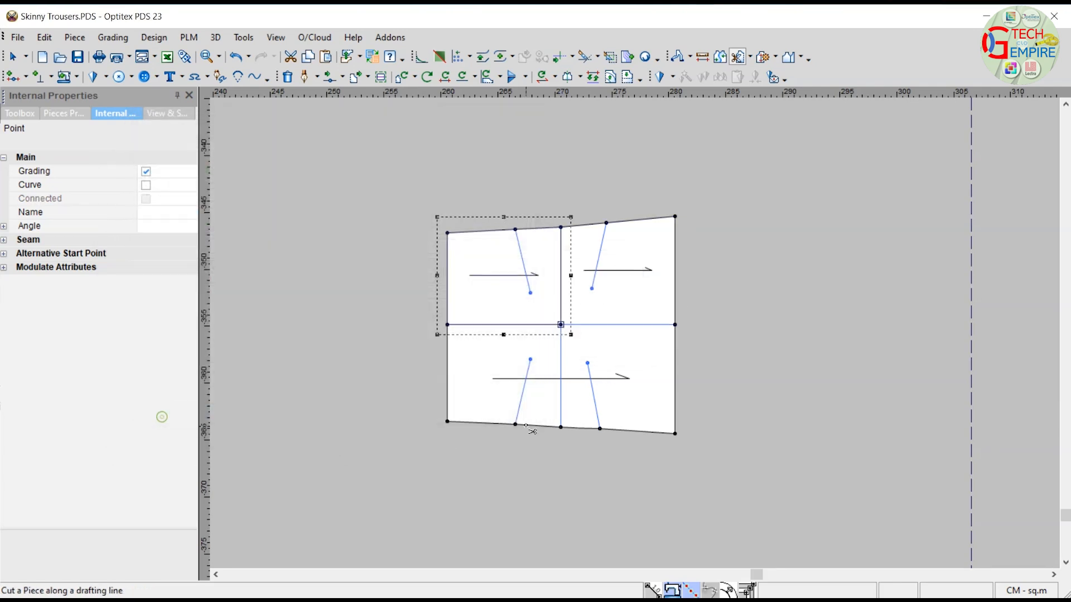
Step: Try cutting the lower half of the knee section along the vertical knee line up to the centre point, aligned by base size
click(561, 428)
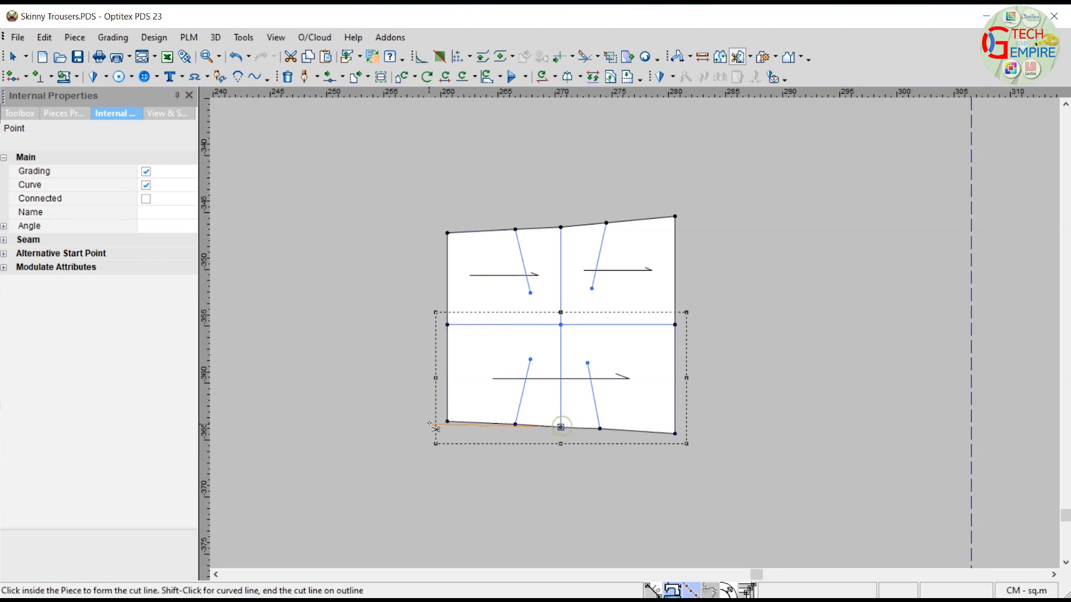
click(562, 326)
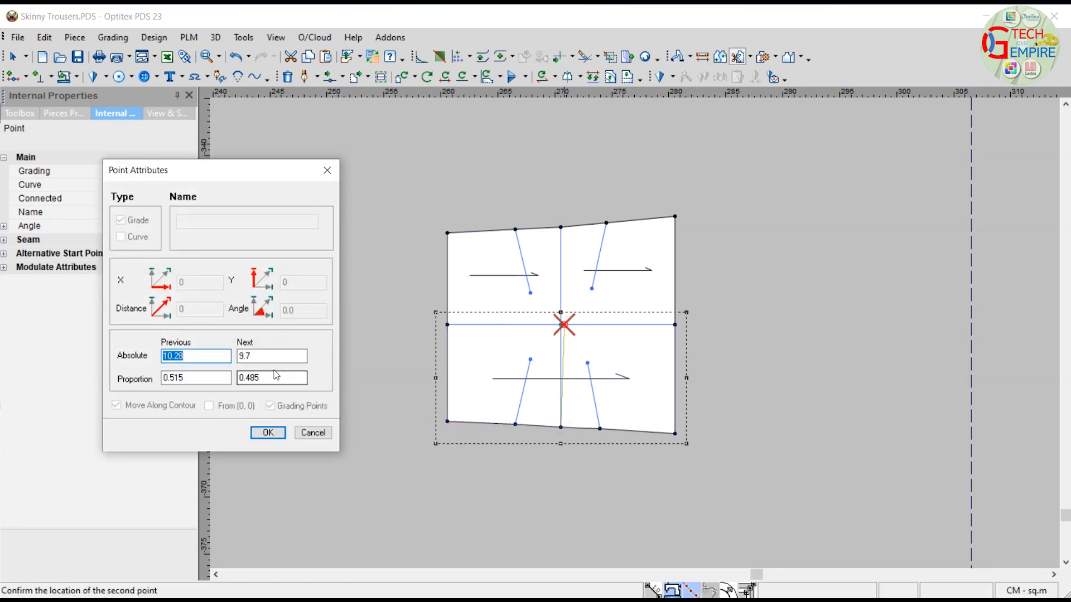
click(312, 433)
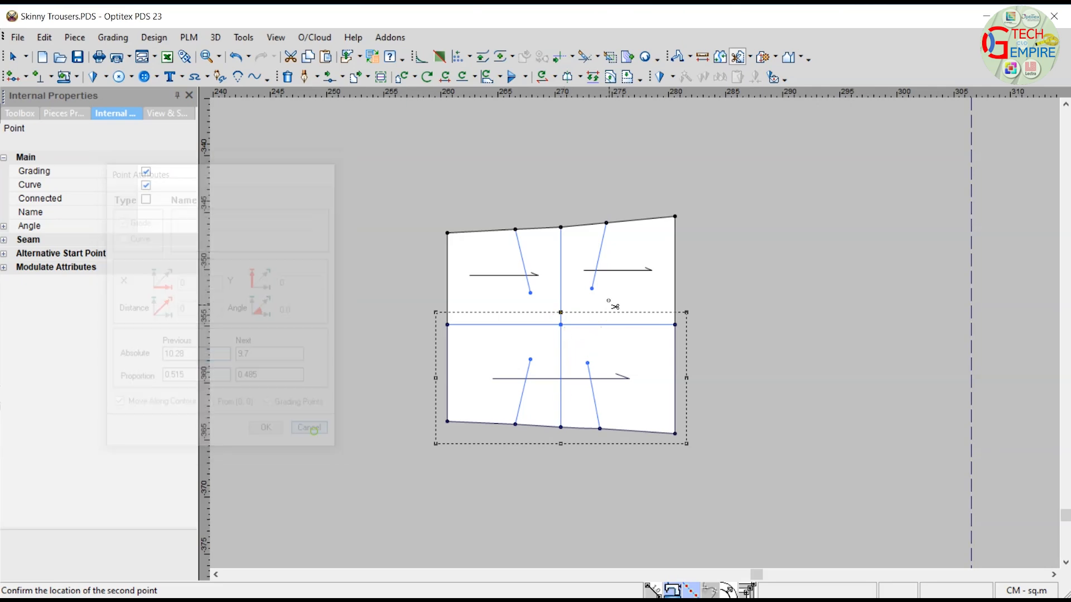
click(562, 325)
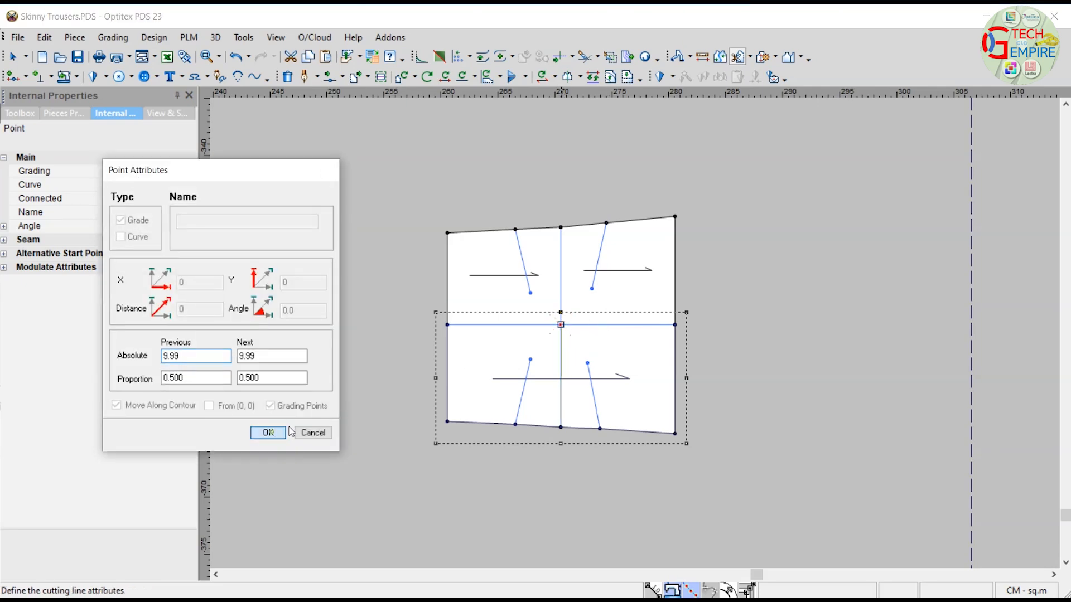
click(268, 433)
click(490, 343)
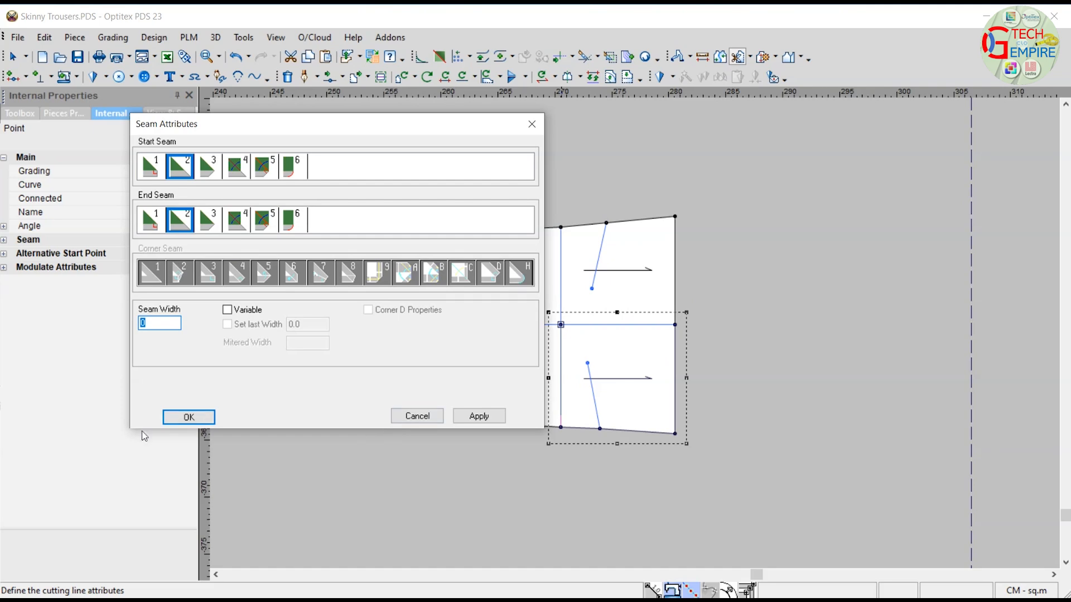
click(174, 415)
right_click(778, 251)
click(791, 255)
scroll(639, 342, up, 1)
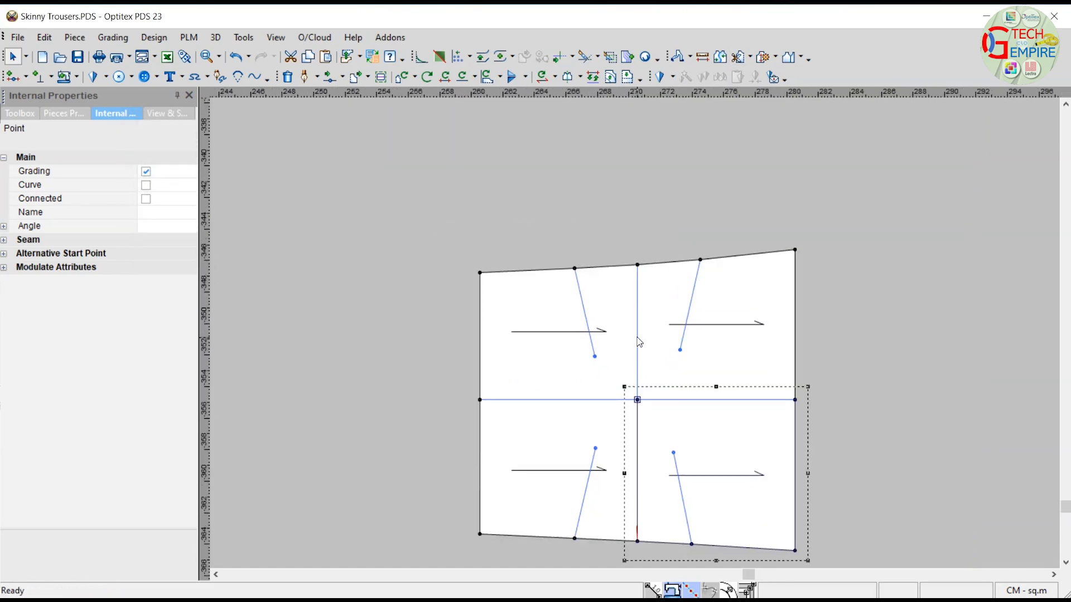
key(c)
click(575, 270)
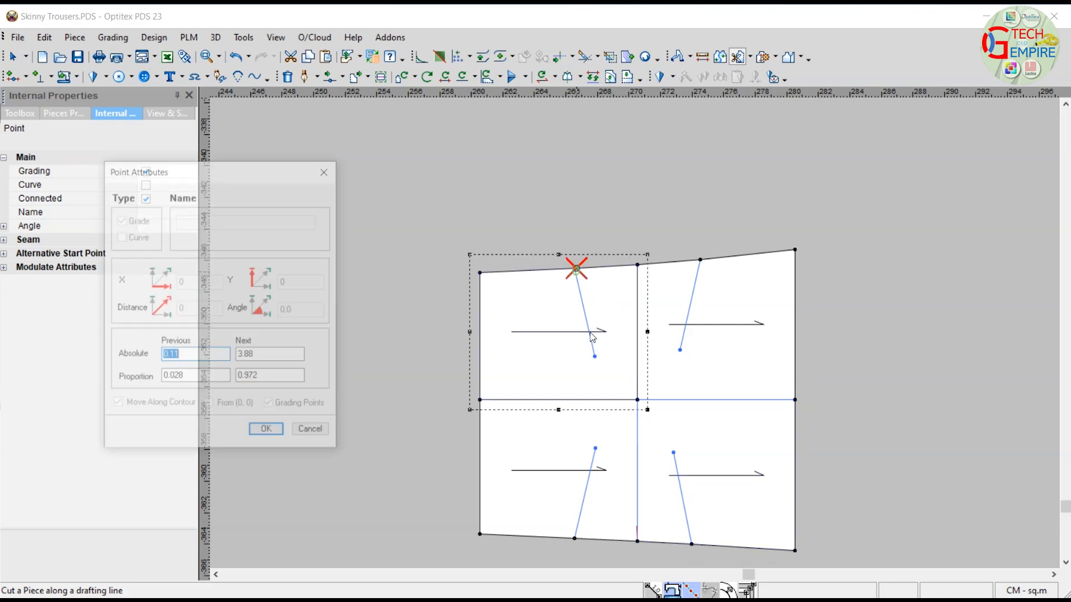
click(273, 431)
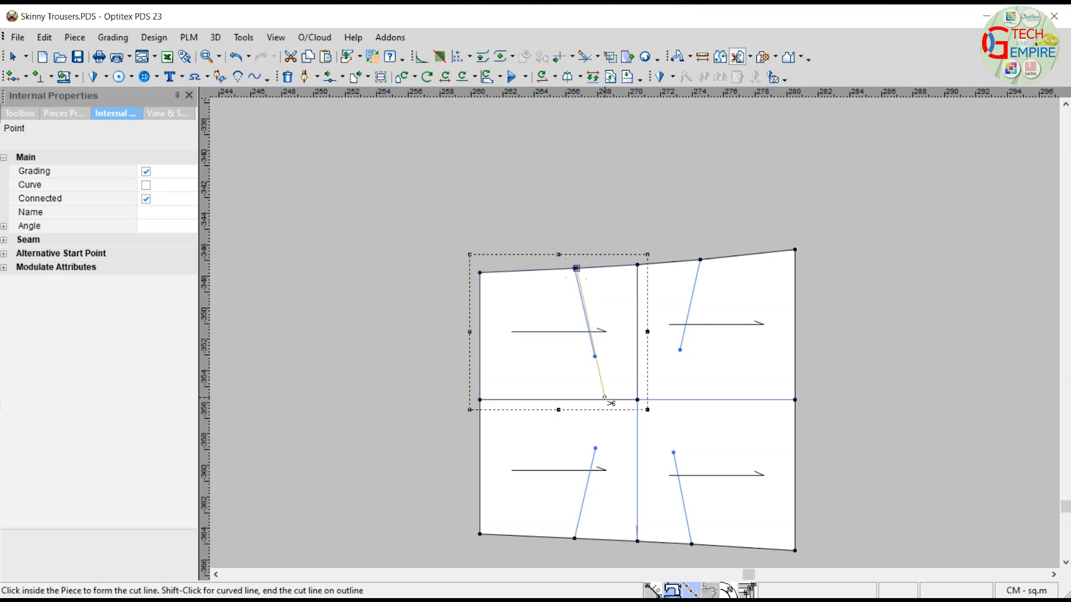
key(ctrl+z)
Step: Cut the upper-left quarter of the knee section along its slanted line down to the centre line, aligned by base size
scroll(641, 338, up, 2)
scroll(635, 333, up, 1)
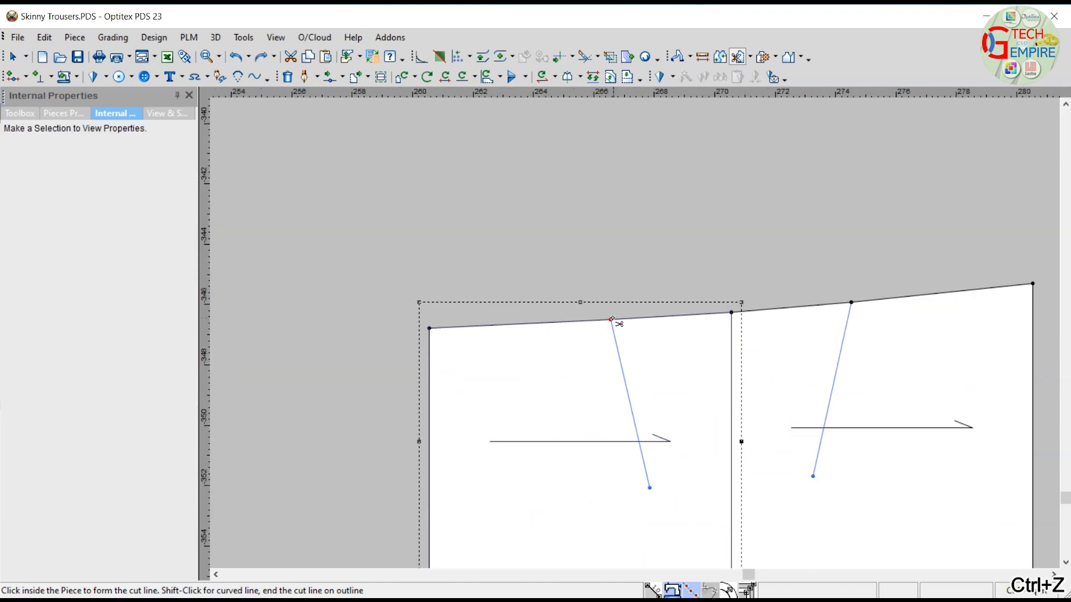
click(611, 319)
scroll(630, 329, down, 1)
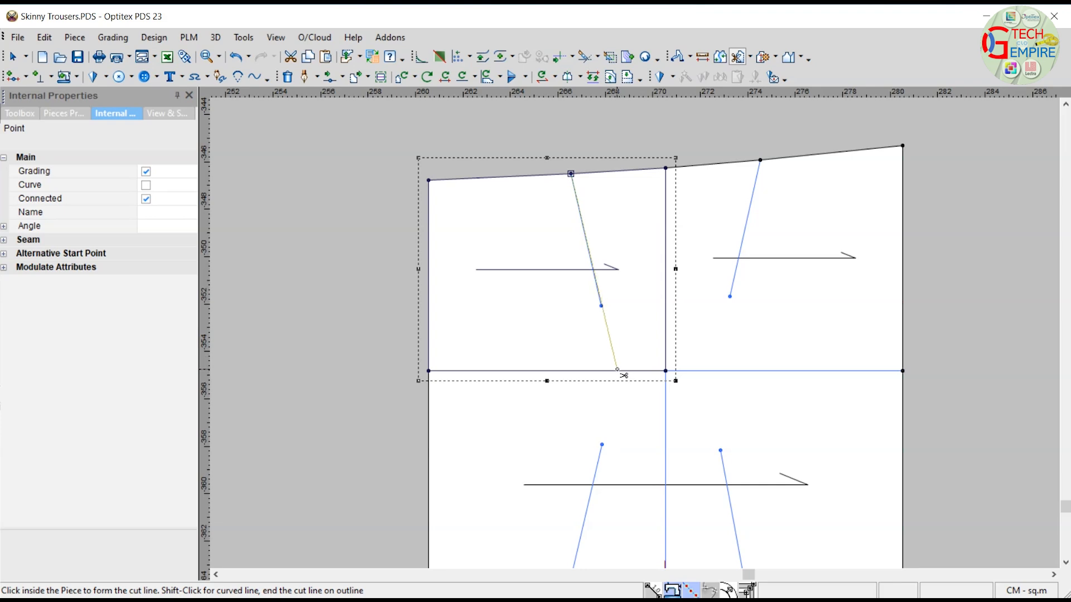
click(617, 371)
click(256, 435)
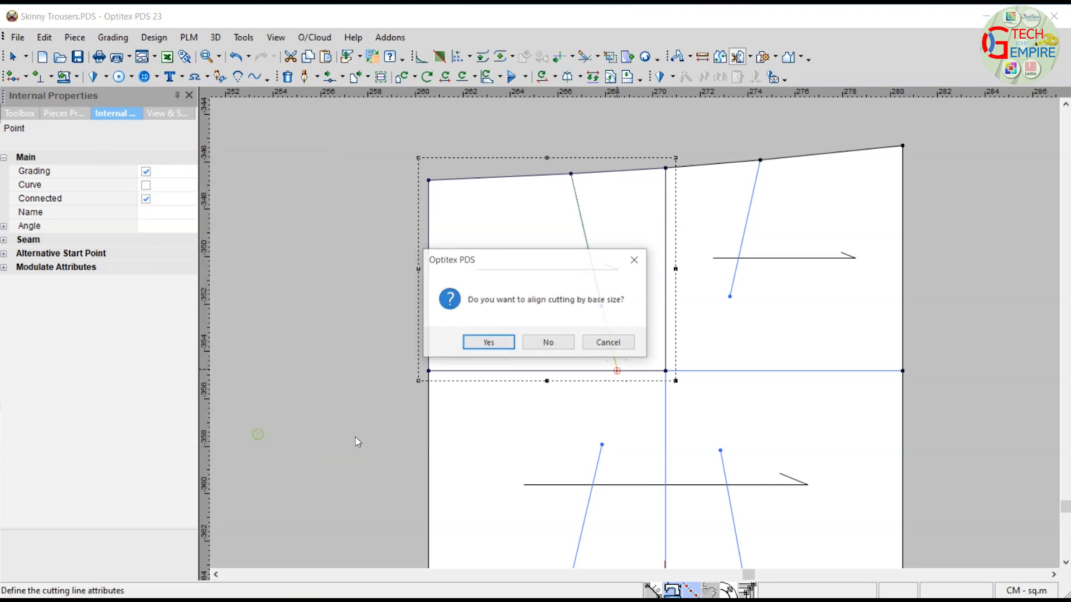
click(487, 342)
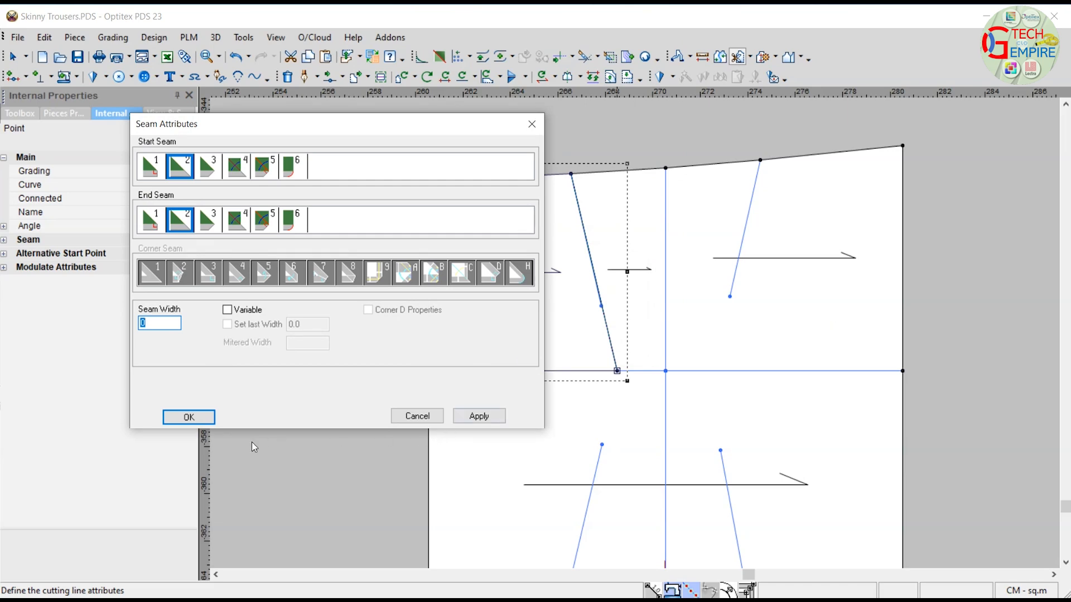
click(189, 417)
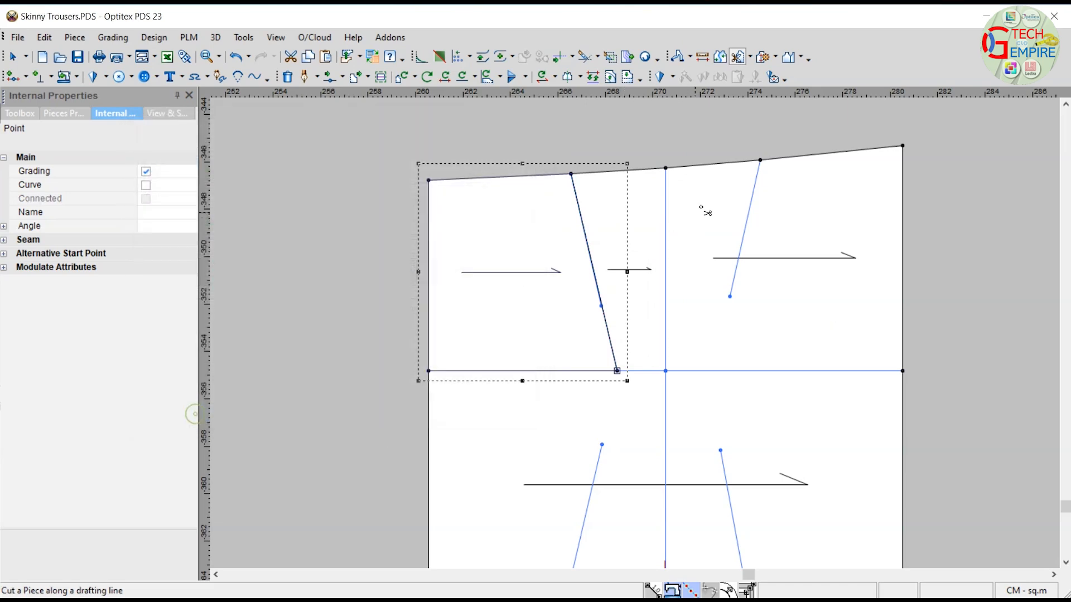
Step: Cut the upper-right quarter of the knee section along its slanted line down to the centre line, aligned by base size
click(761, 161)
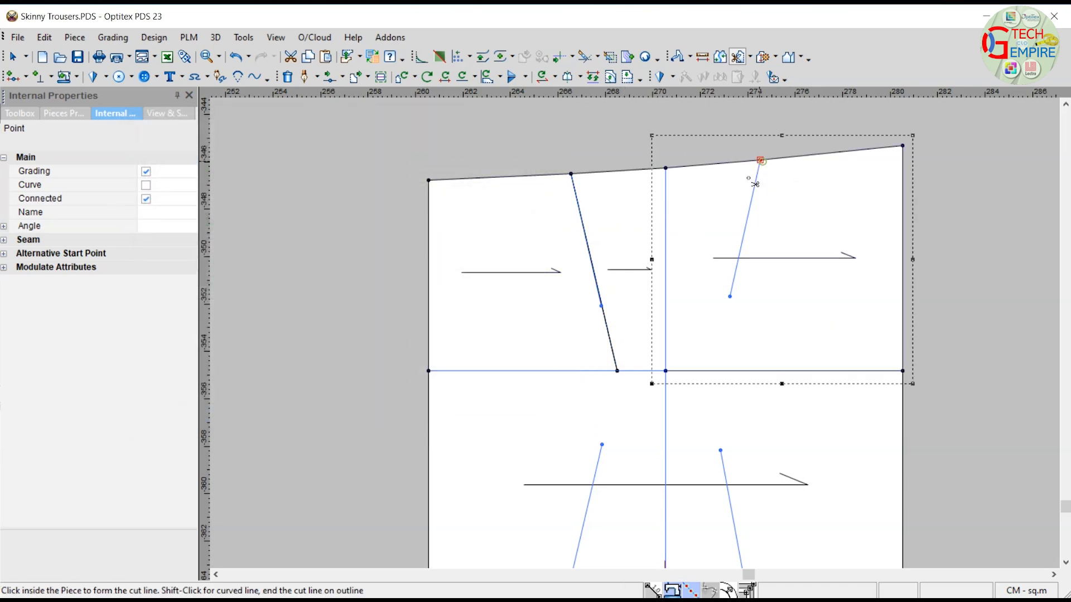
click(714, 371)
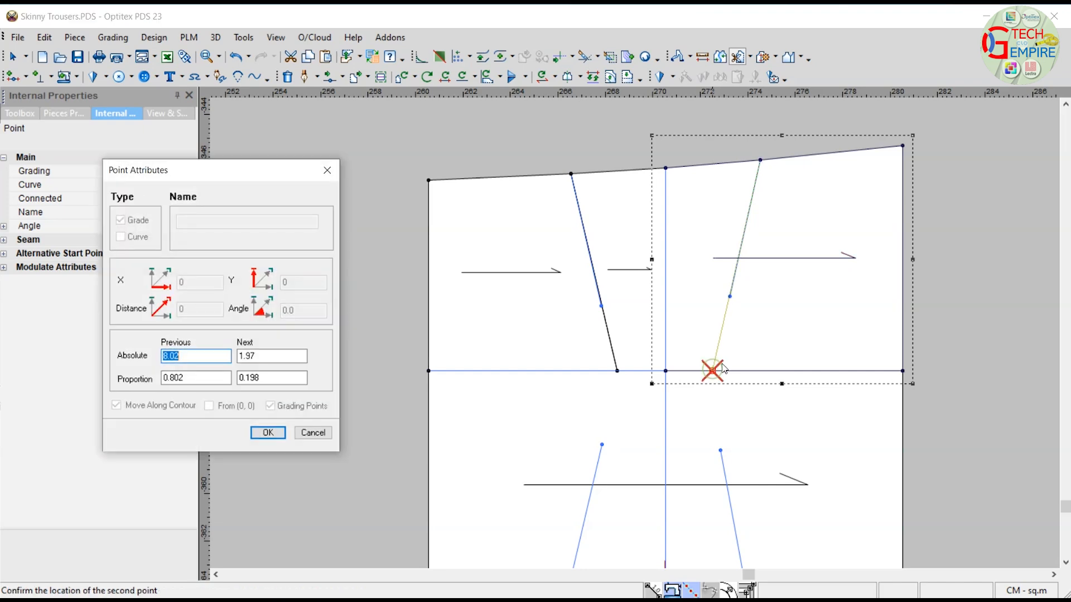
click(268, 434)
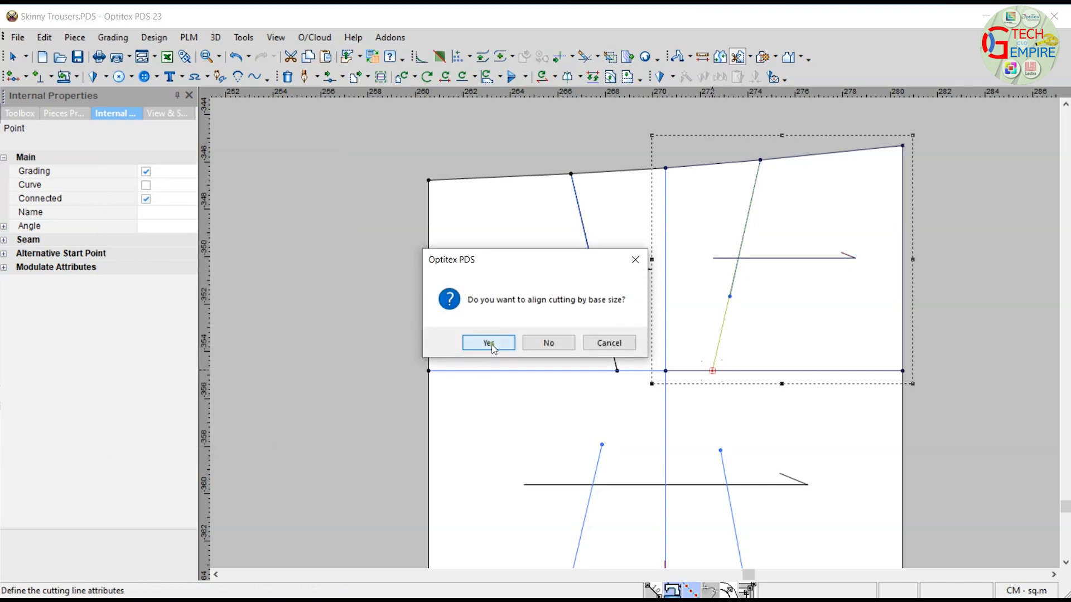
click(491, 344)
click(189, 417)
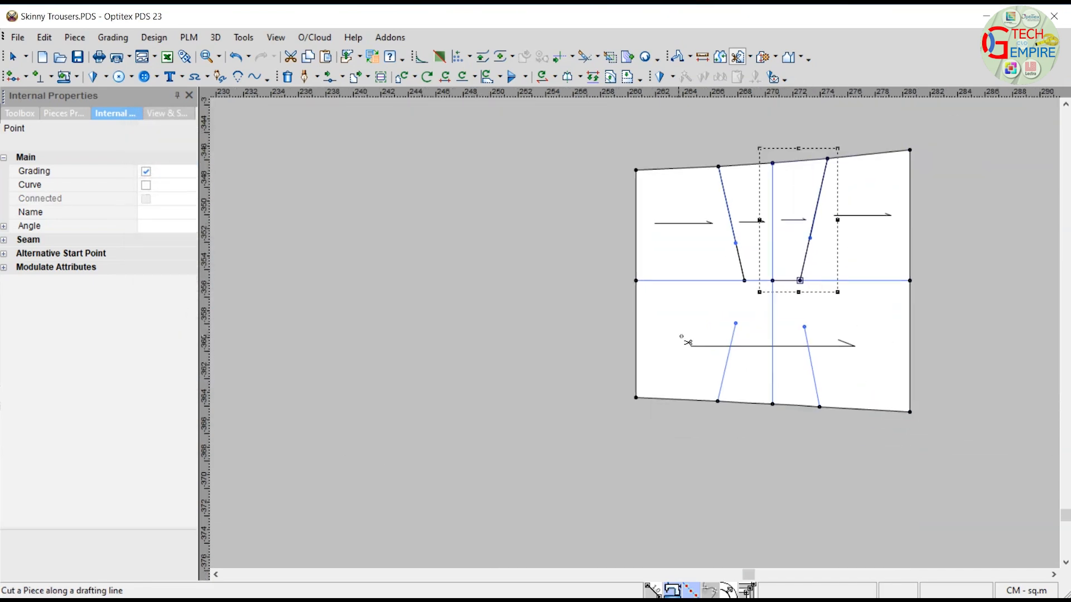
Step: Cut the lower half of the knee section along its right slanted line up to the centre line, aligned by base size
click(745, 401)
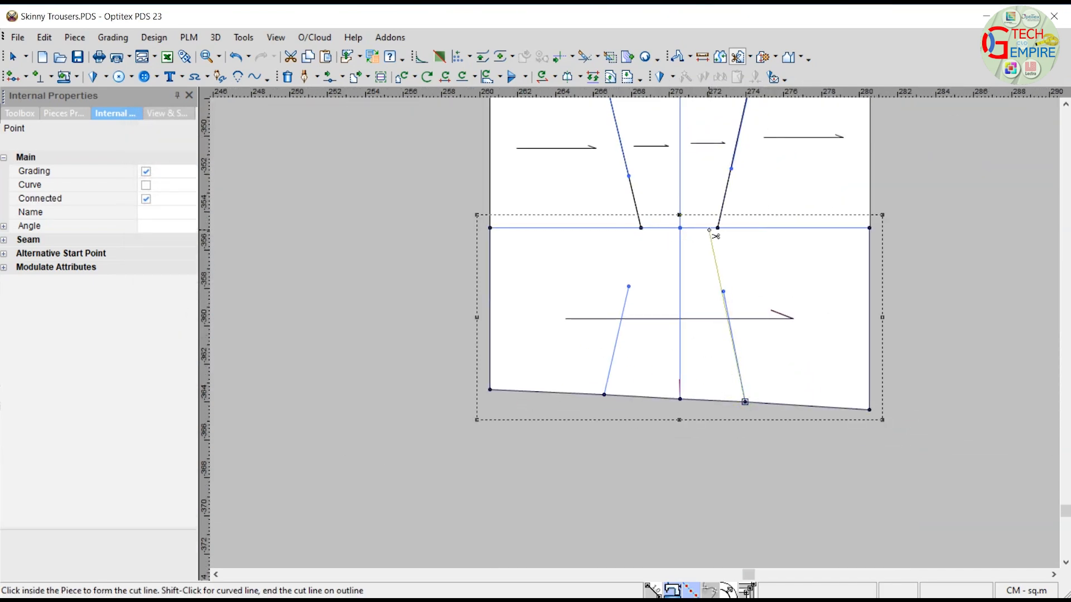
click(711, 232)
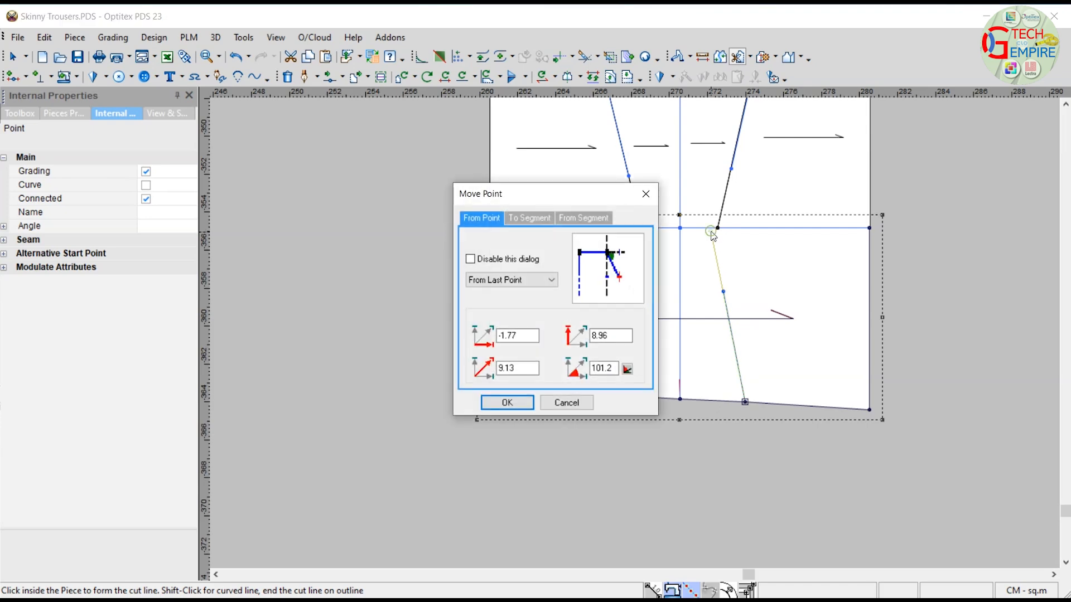
click(508, 402)
scroll(741, 255, up, 2)
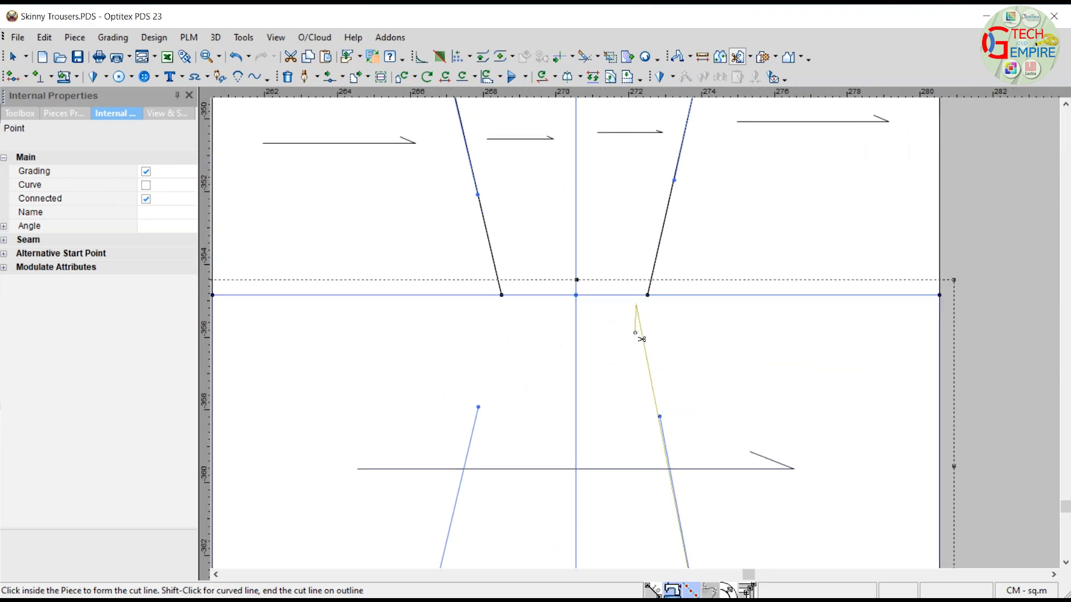
key(ctrl+z)
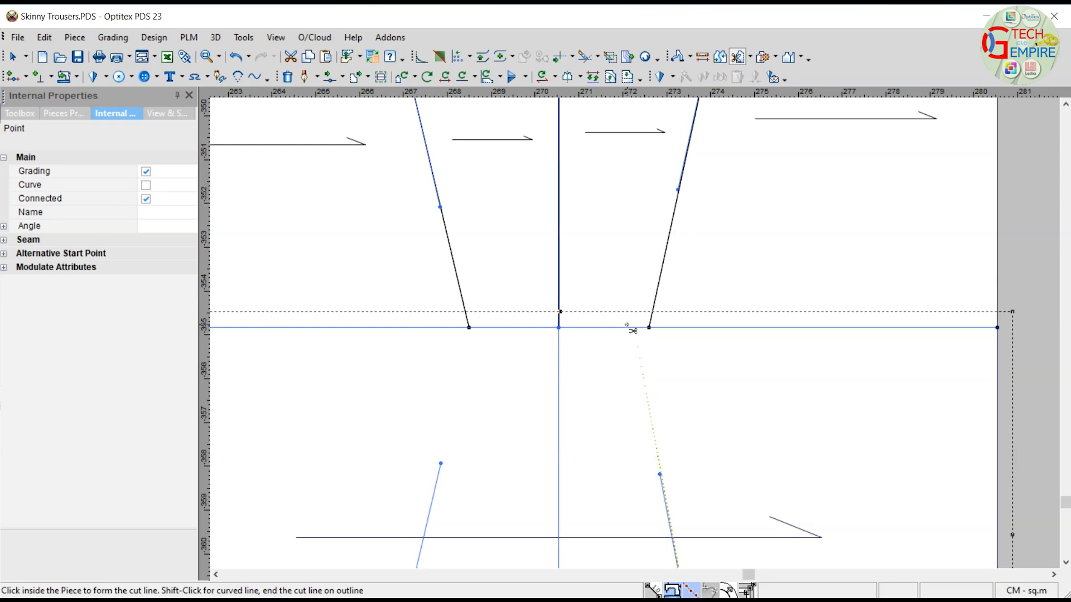
click(633, 327)
key(Return)
click(488, 342)
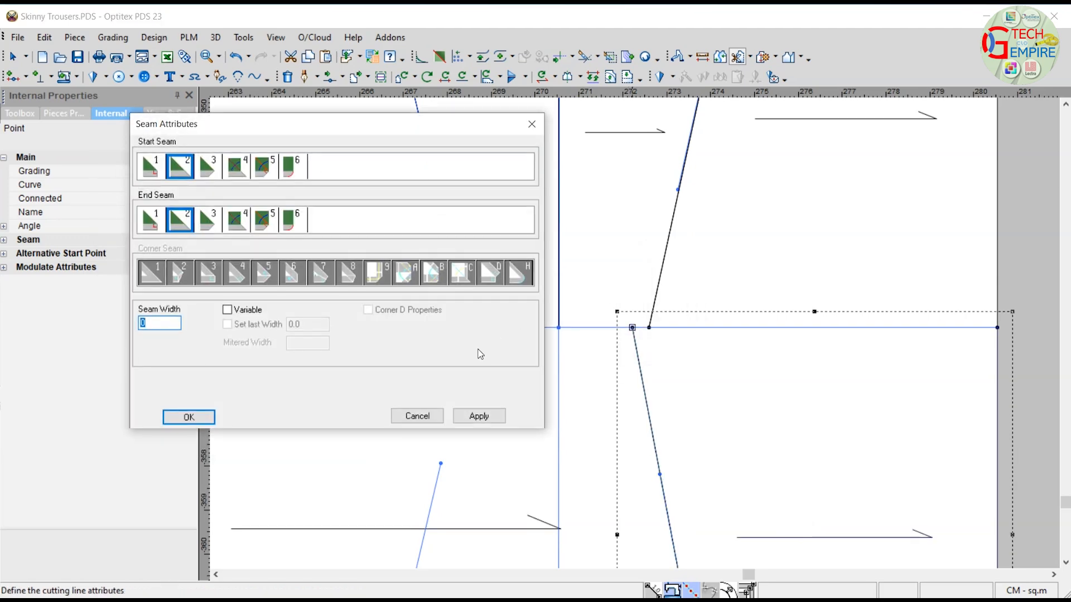
click(184, 349)
Step: Cut the lower half along its left slanted line up to the inner end of the upper-left slanted cut, aligned by base size
scroll(612, 392, up, 1)
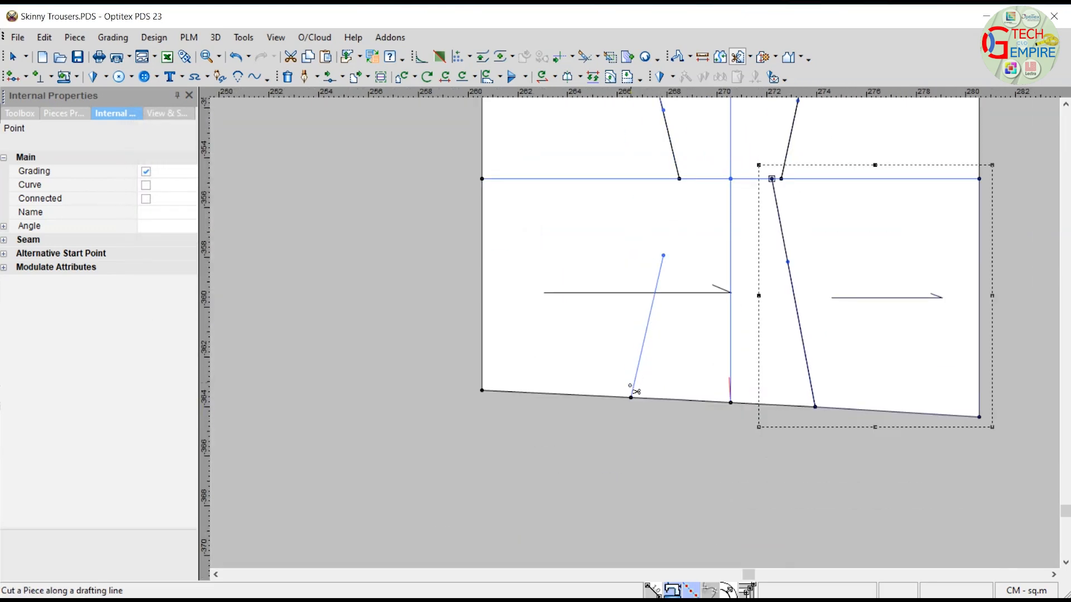
click(630, 398)
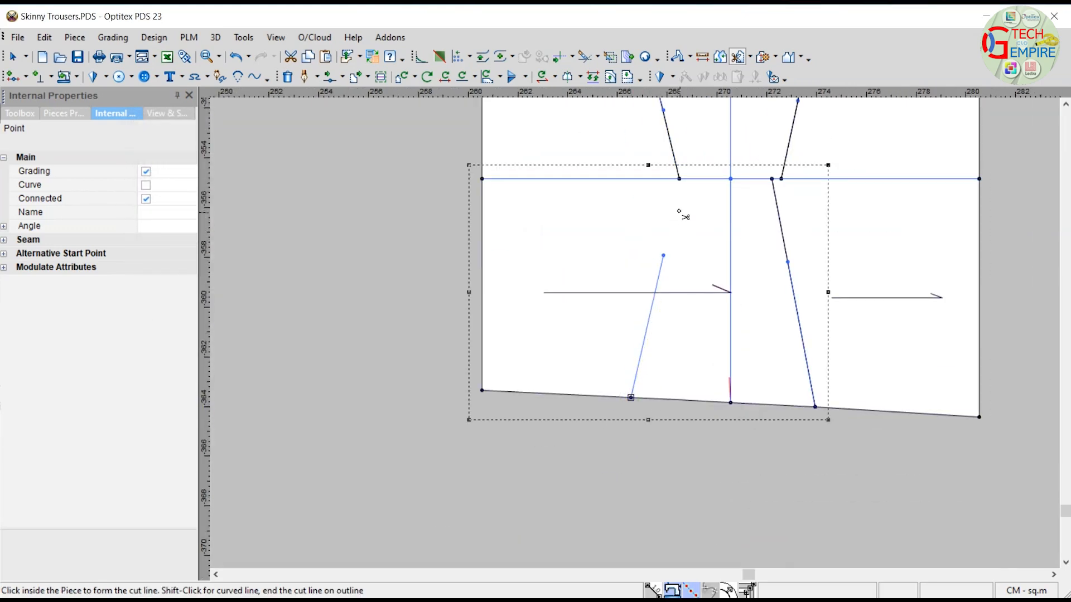
scroll(678, 189, up, 1)
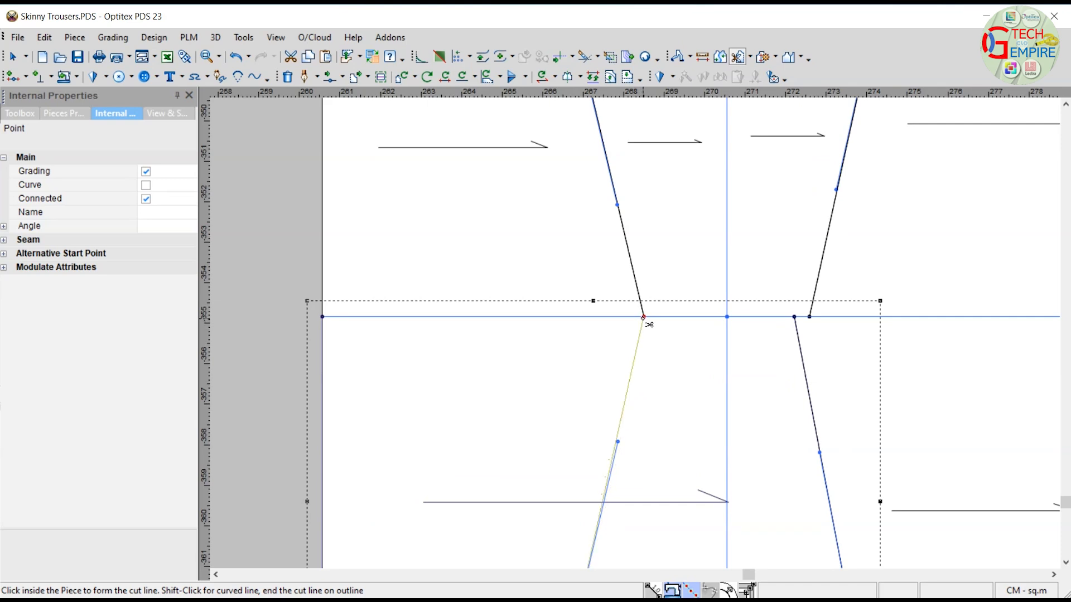
click(644, 317)
click(268, 432)
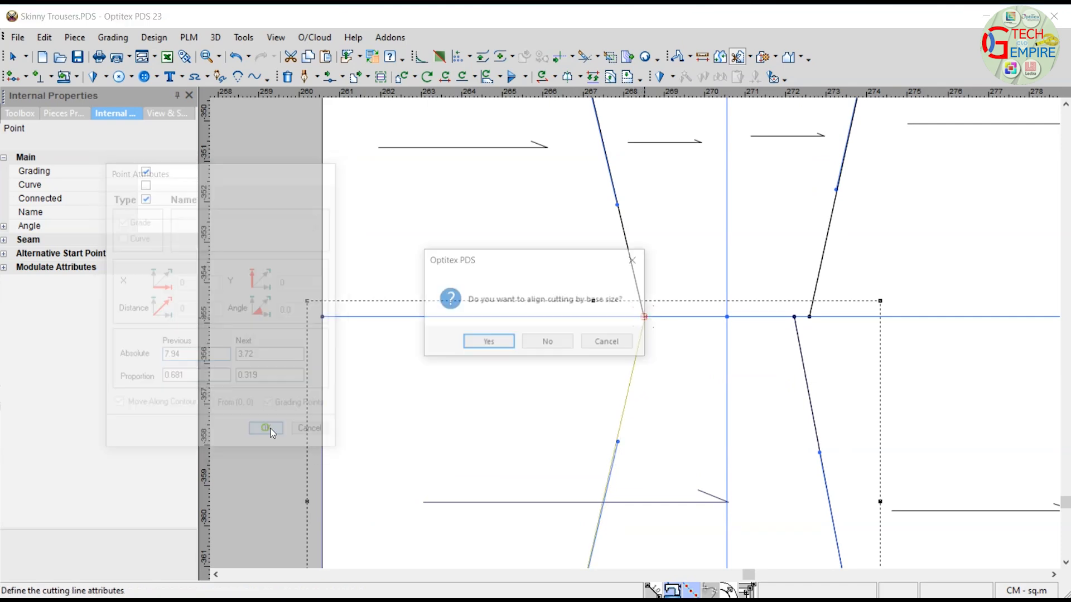
click(488, 343)
key(Return)
right_click(280, 252)
click(300, 259)
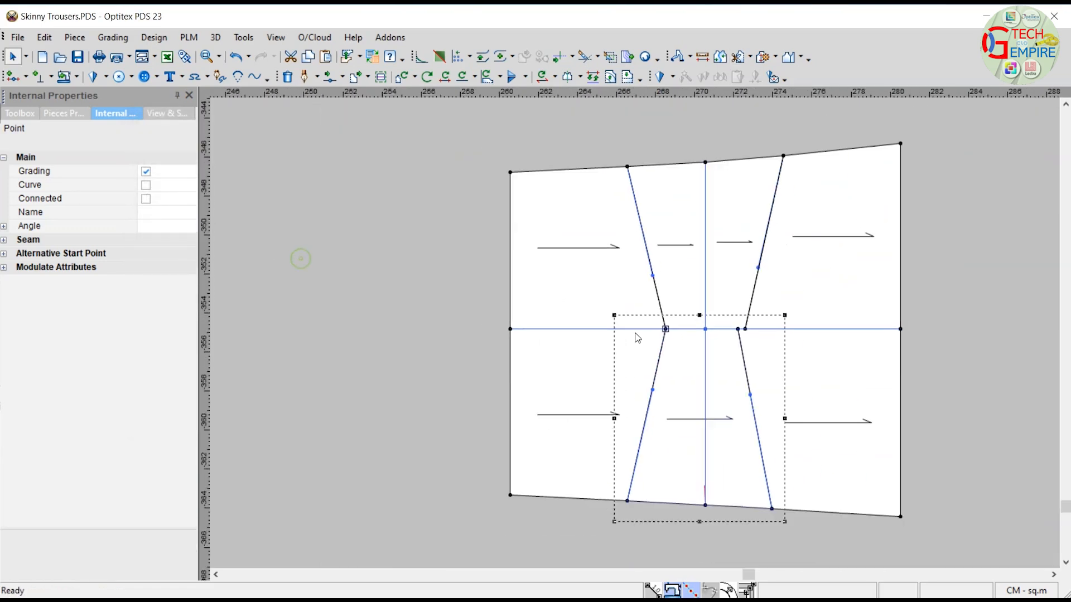
Step: Move the right-hand knee pieces, together with the lower middle piece, about 6 cm to the right of the remaining left-hand pieces
scroll(762, 331, down, 1)
drag(741, 187, 613, 471)
drag(644, 405, 740, 397)
click(656, 379)
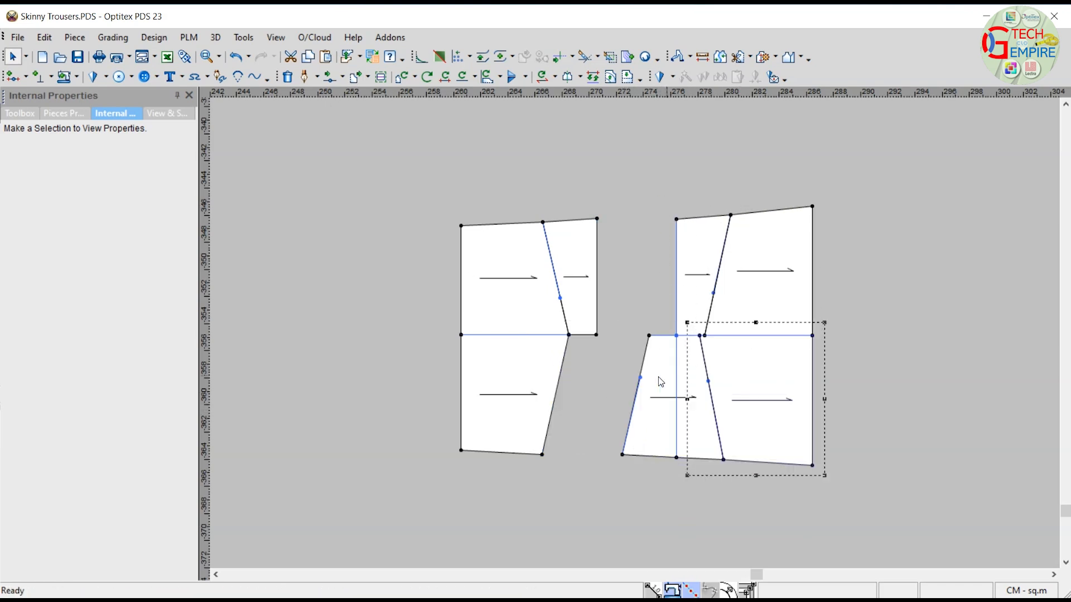
Step: Cut the lower middle piece along the vertical knee line from the centre line to its lower edge, aligned by base size
scroll(638, 339, up, 1)
click(737, 56)
click(650, 250)
click(650, 418)
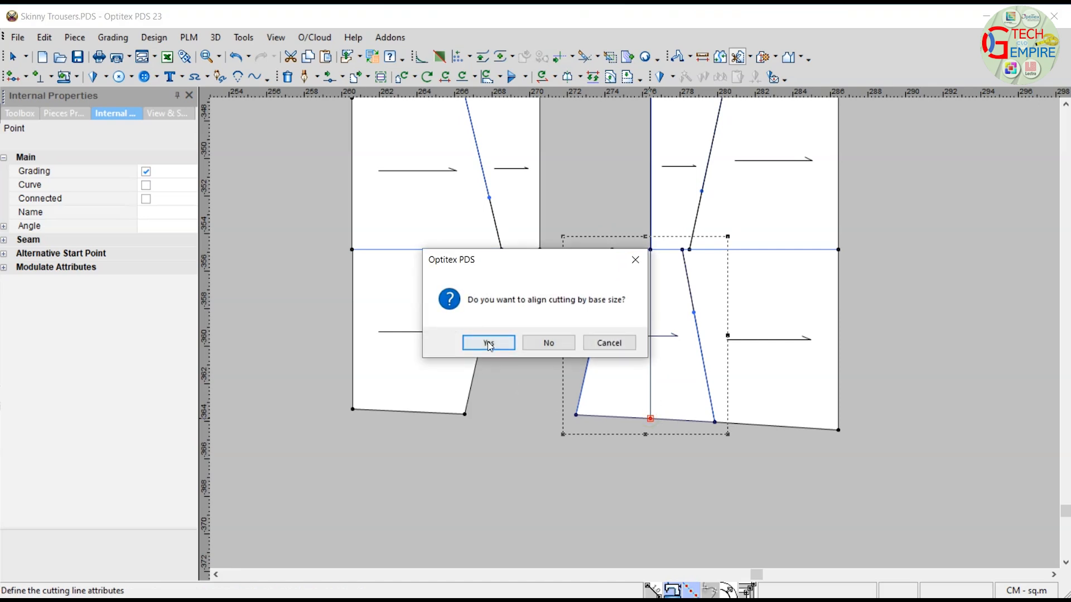
click(488, 343)
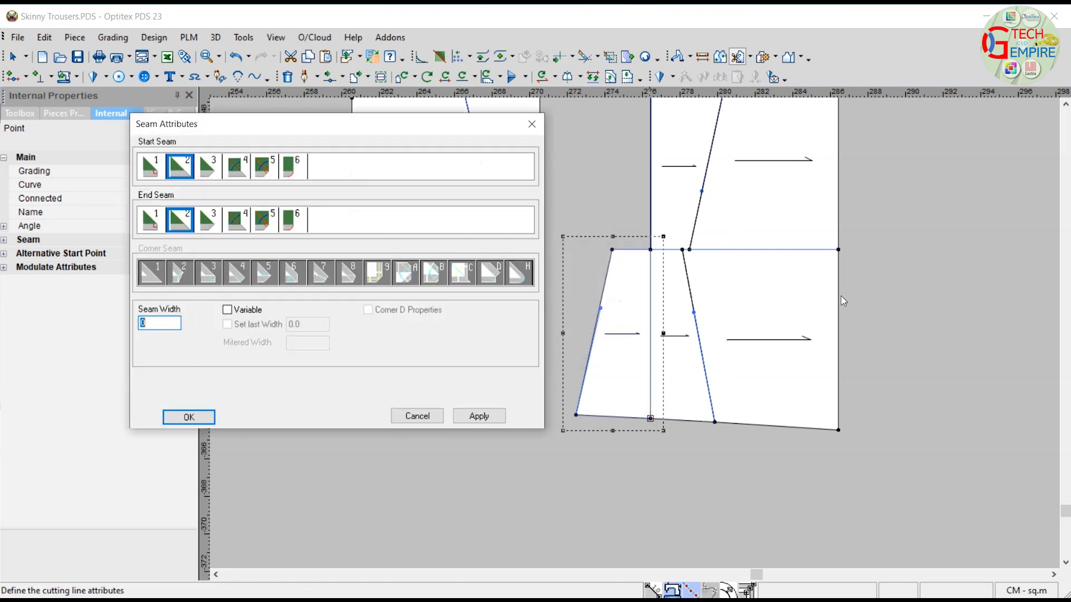
click(187, 417)
right_click(917, 243)
click(932, 256)
Step: Move the left part of the split lower middle piece back beside the lower-left knee piece
click(623, 343)
click(530, 354)
scroll(530, 357, down, 2)
scroll(636, 336, up, 2)
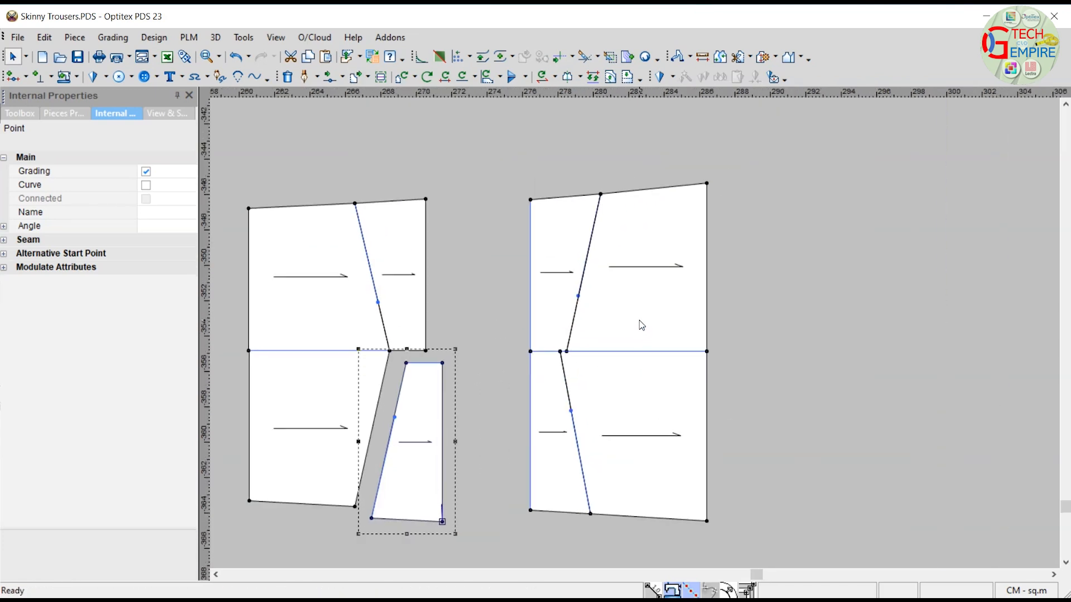
Step: Place a vertical guide line through the top point of the slanted cut in the upper-right knee pieces
drag(205, 178, 603, 196)
scroll(603, 196, up, 2)
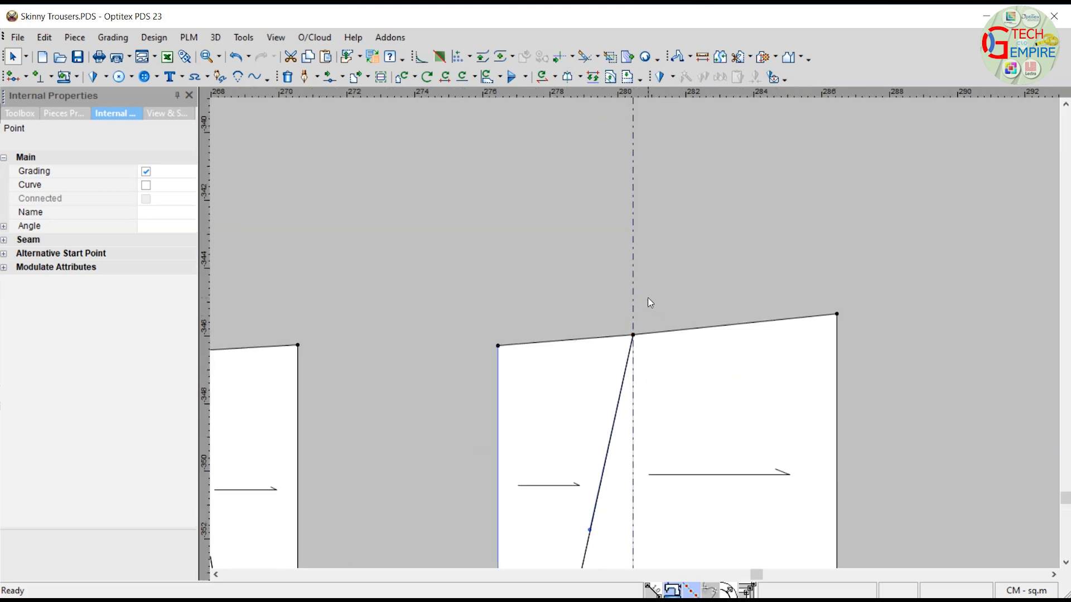
double_click(633, 280)
text(2)
key(Return)
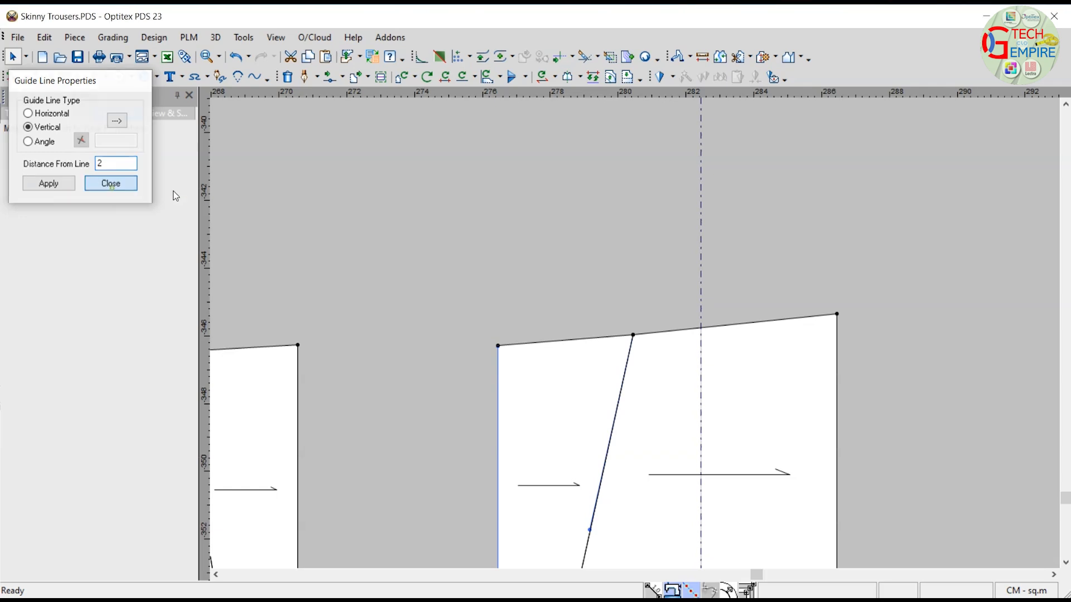
click(111, 185)
drag(701, 255, 630, 316)
Step: Set vertical guide lines 1 cm to either side of the upper-right slanted cut's top point
double_click(634, 306)
text(1)
key(Return)
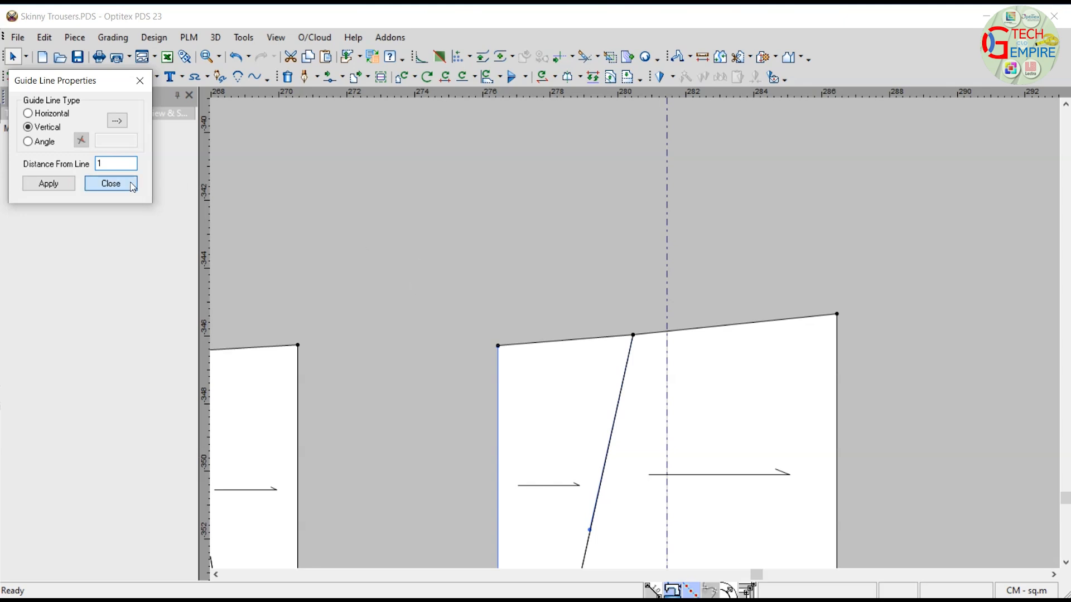
click(110, 184)
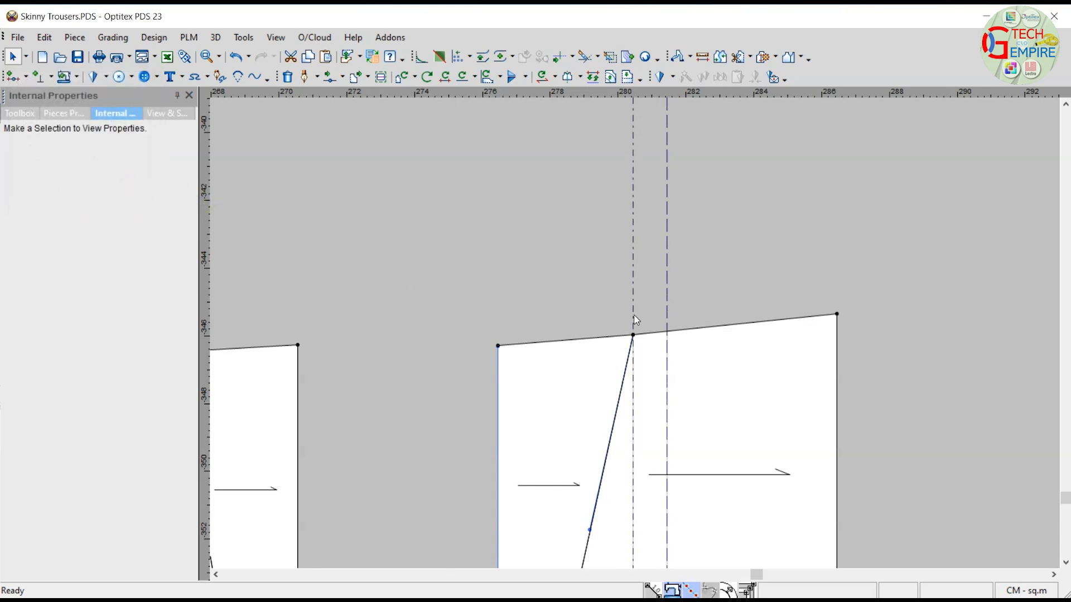
double_click(632, 310)
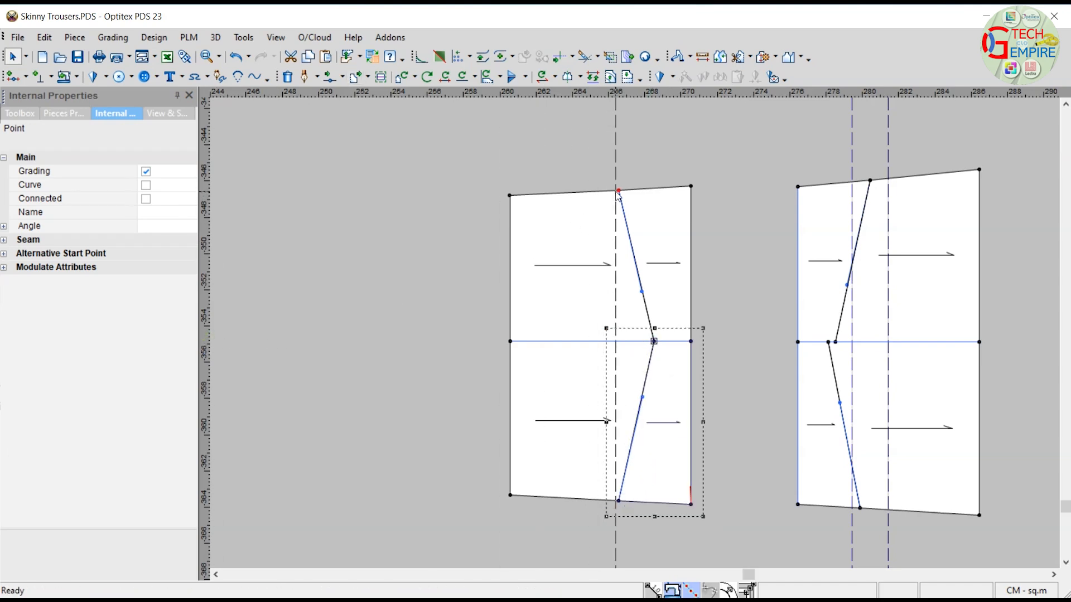
Step: Place two vertical guide lines at the upper-left slanted cut's top point and offset them by 1 and -1 cm
drag(619, 159, 619, 191)
text(1)
key(Return)
drag(206, 209, 619, 191)
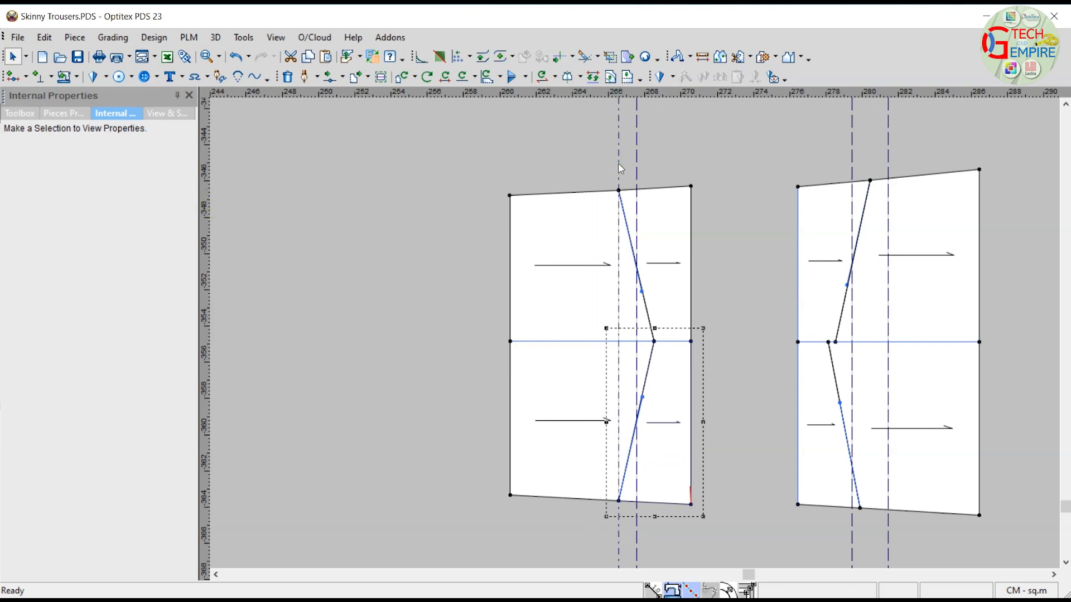
click(619, 165)
text(-1)
key(Return)
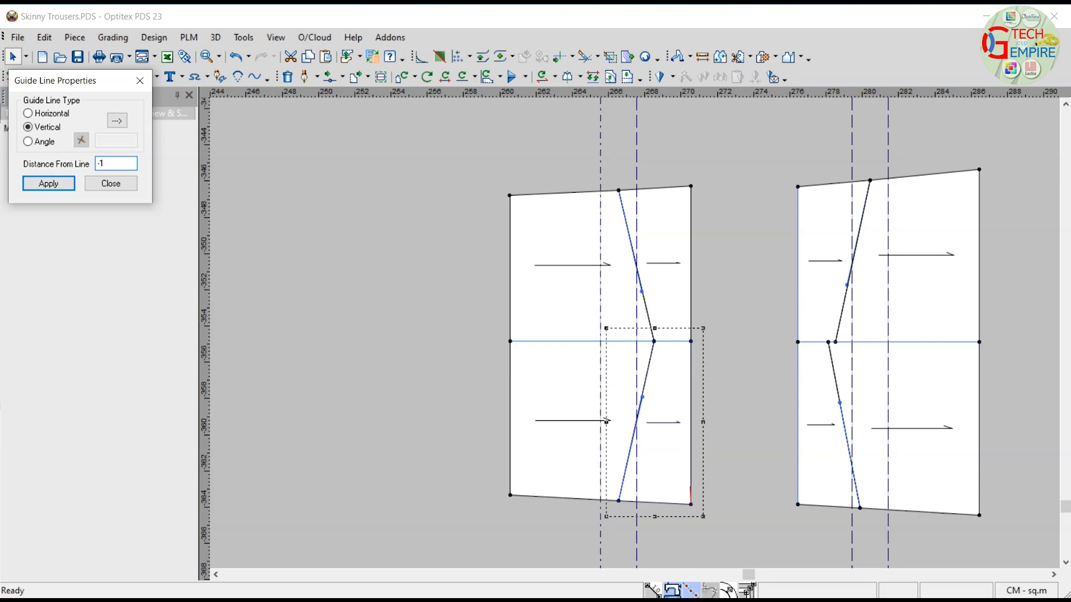
click(107, 187)
Step: Rotate the wide upper piece of the left knee section 6.9 degrees about the cut's inner point, meeting the outer guide line
scroll(650, 345, down, 3)
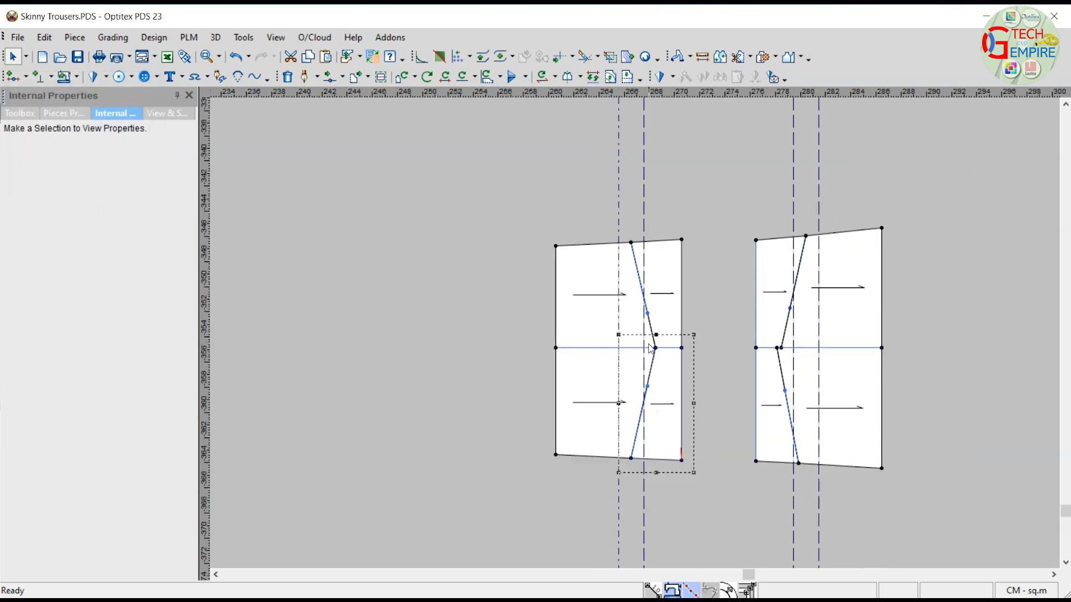
scroll(637, 329, up, 6)
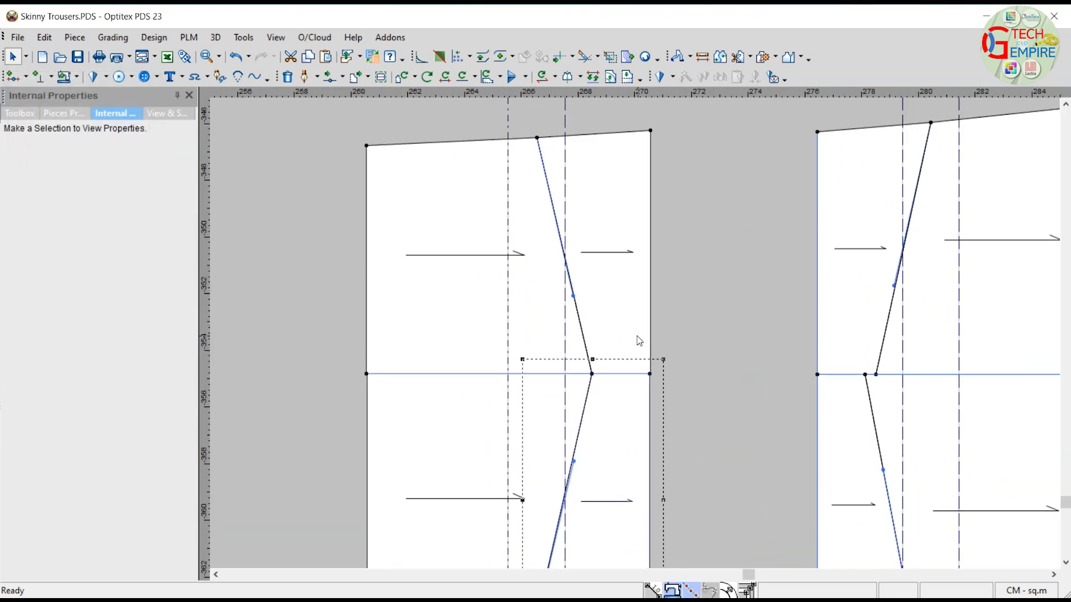
click(582, 374)
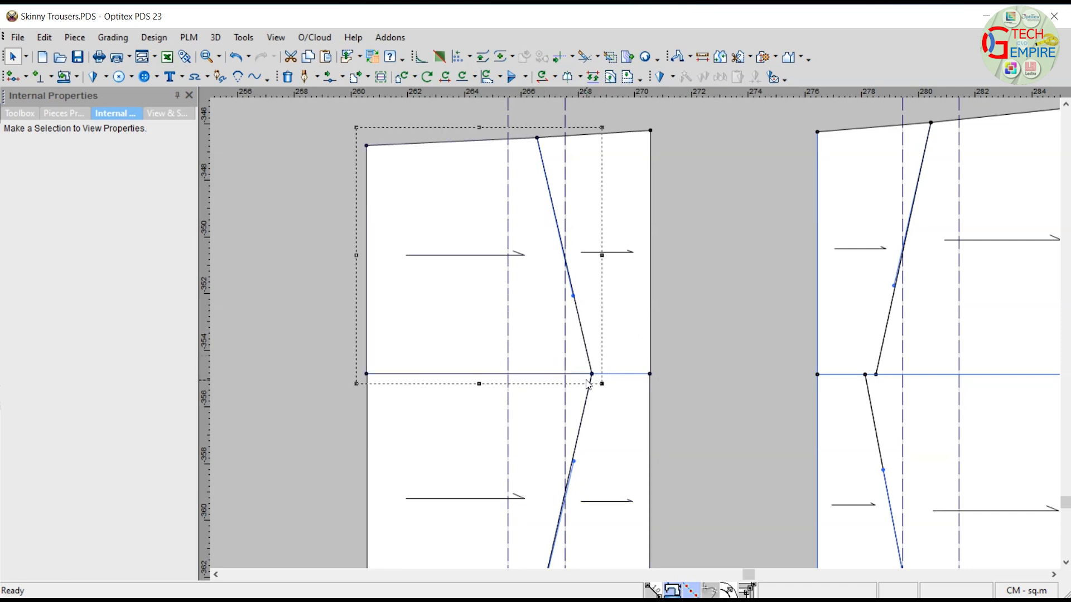
key(r)
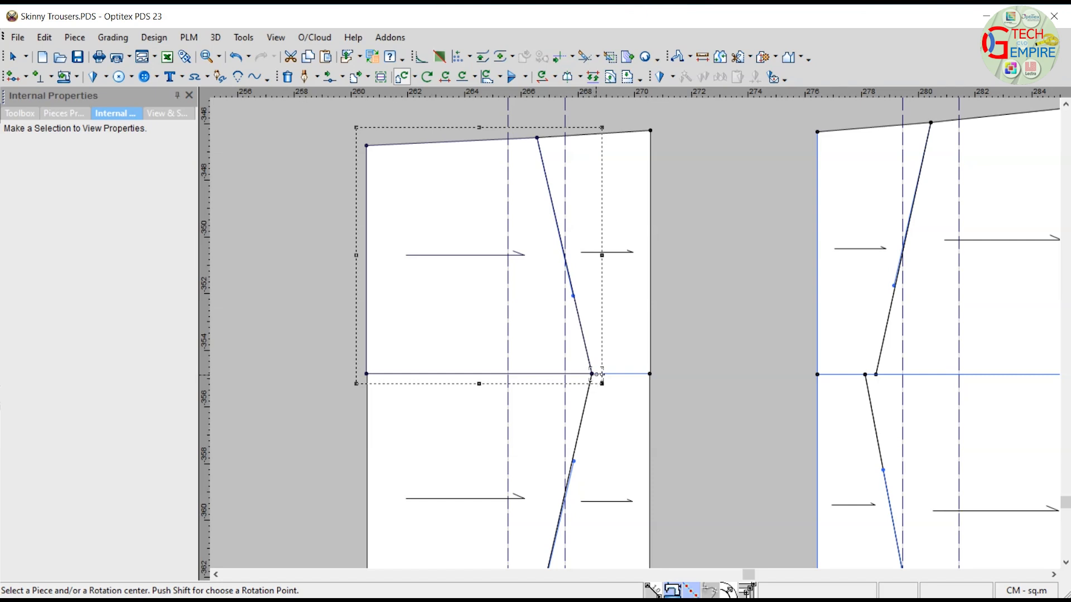
click(592, 374)
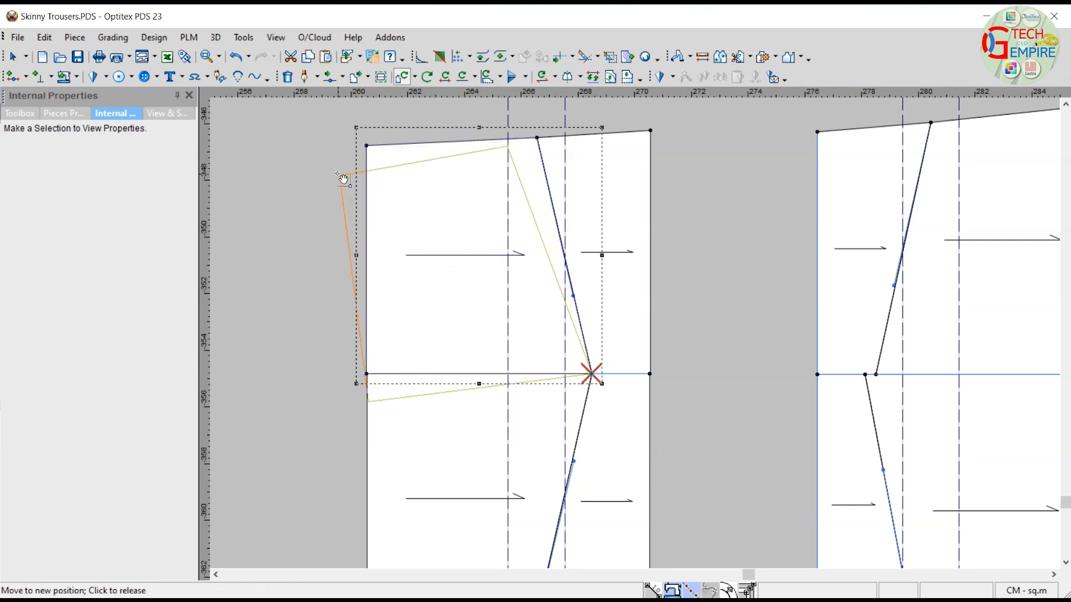
click(341, 174)
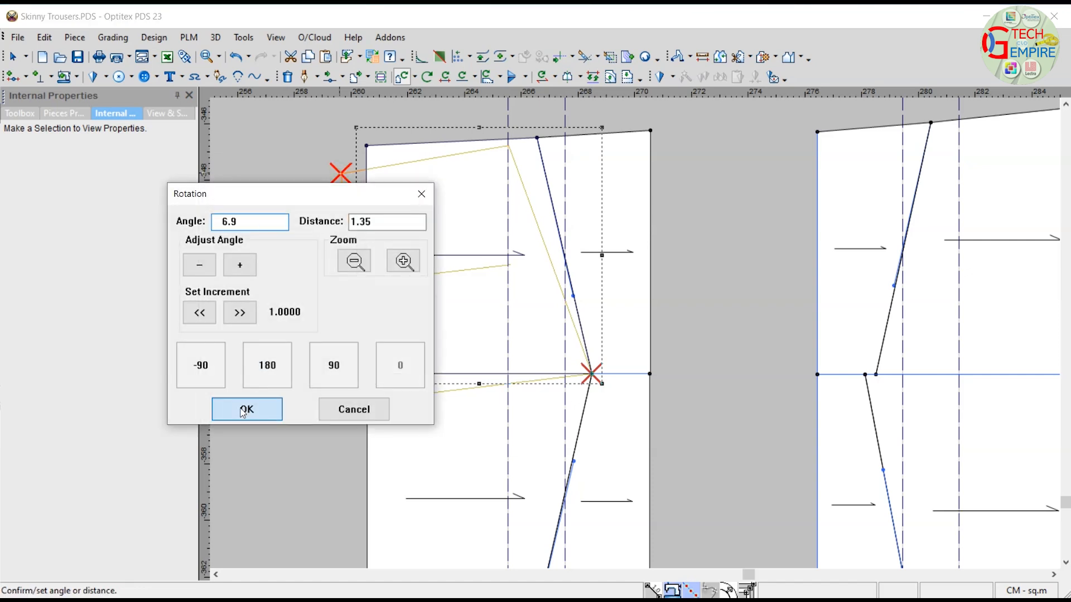
click(245, 409)
right_click(704, 246)
click(708, 254)
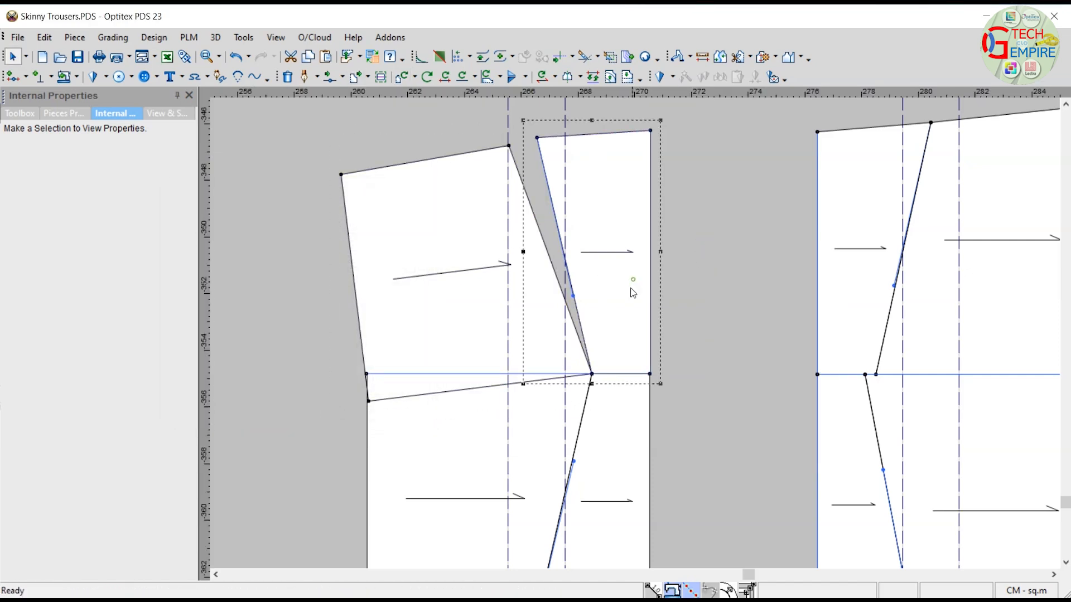
Step: Rotate the narrow upper piece of the left knee section -6.3 degrees about the cut's inner point, toward the other guide line
click(591, 373)
key(r)
click(592, 374)
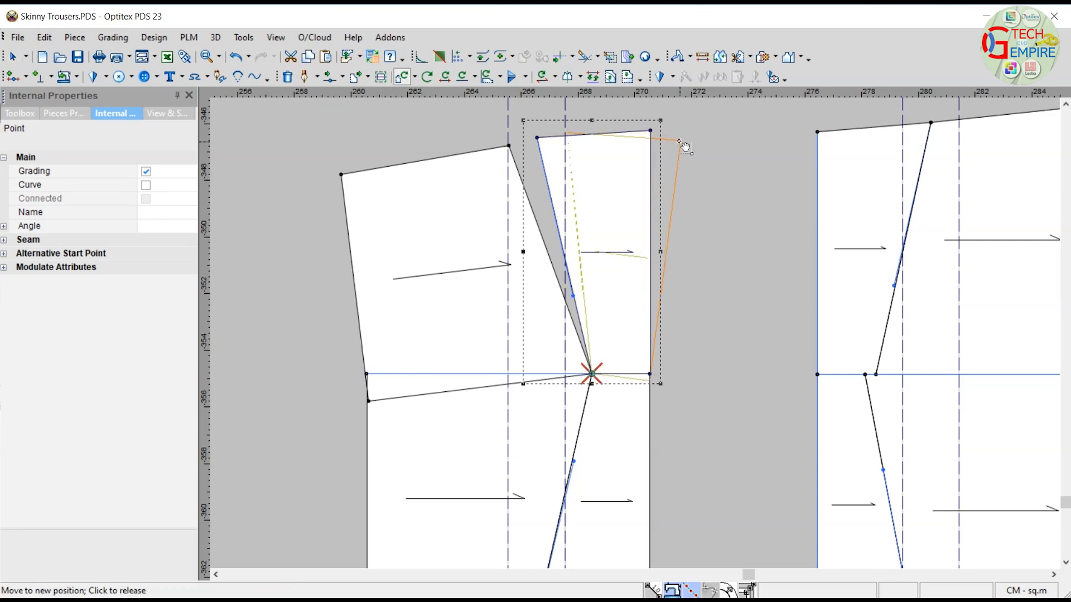
click(680, 142)
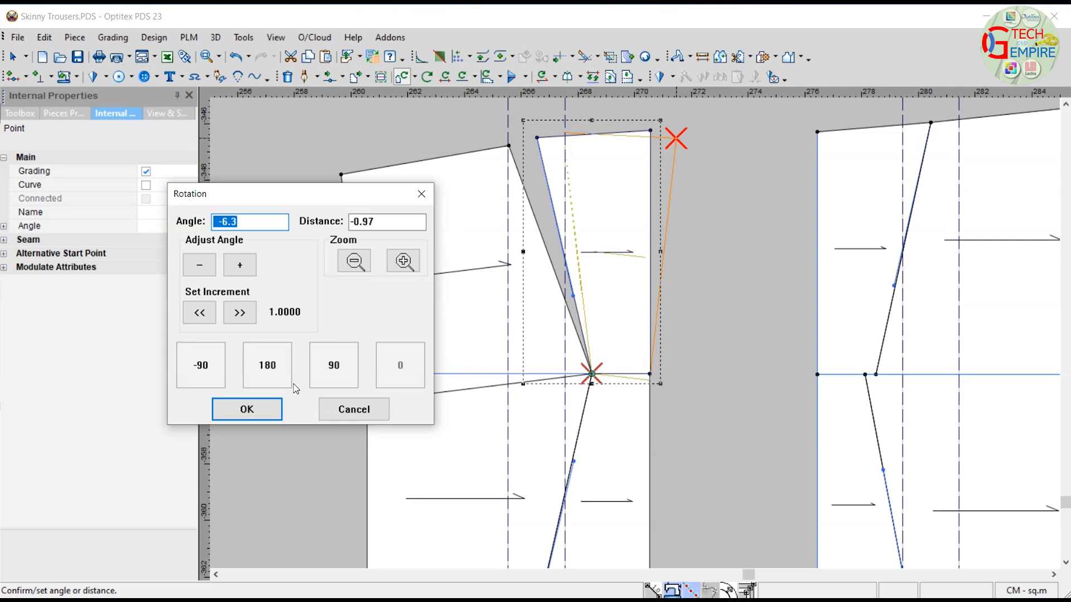
key(Return)
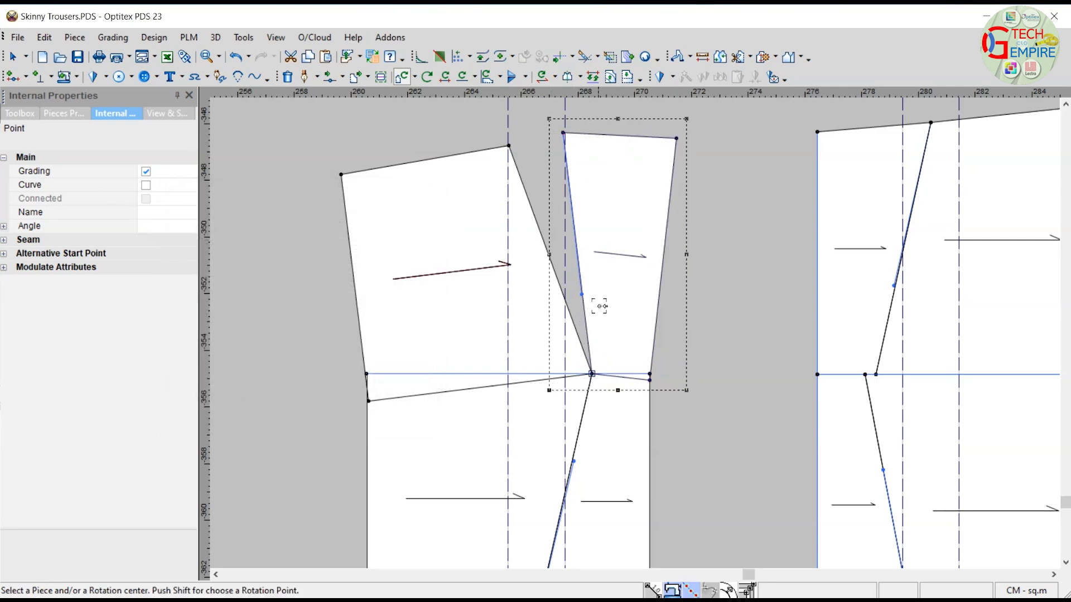
scroll(599, 306, down, 1)
right_click(779, 316)
click(814, 325)
Step: Rotate the narrow lower piece of the left knee section about the cut's inner point until its bottom corner reaches the right guide line
scroll(633, 269, down, 1)
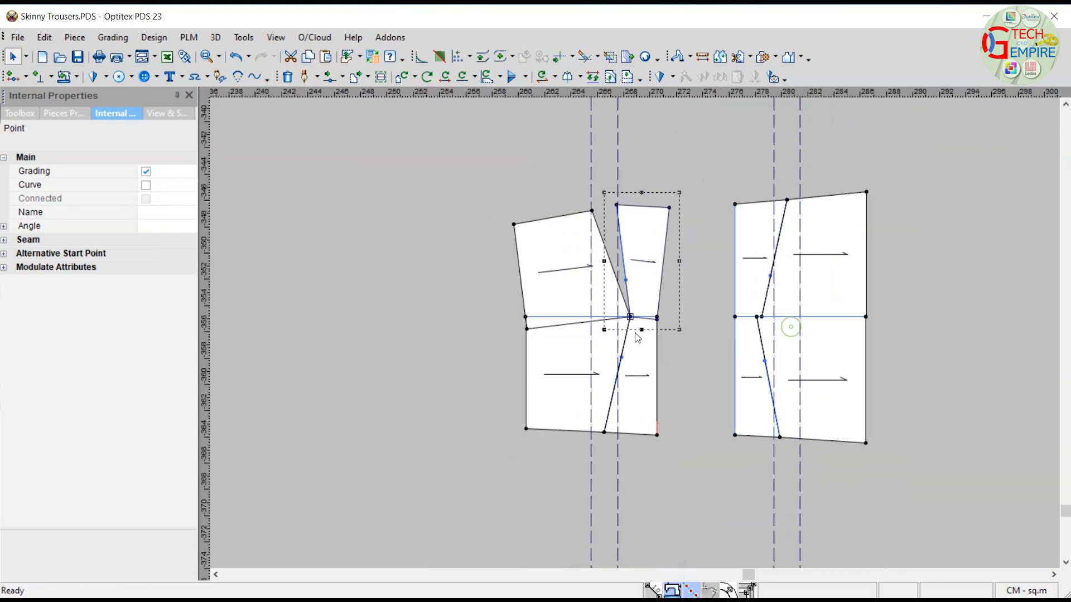
scroll(636, 270, up, 3)
scroll(639, 335, down, 1)
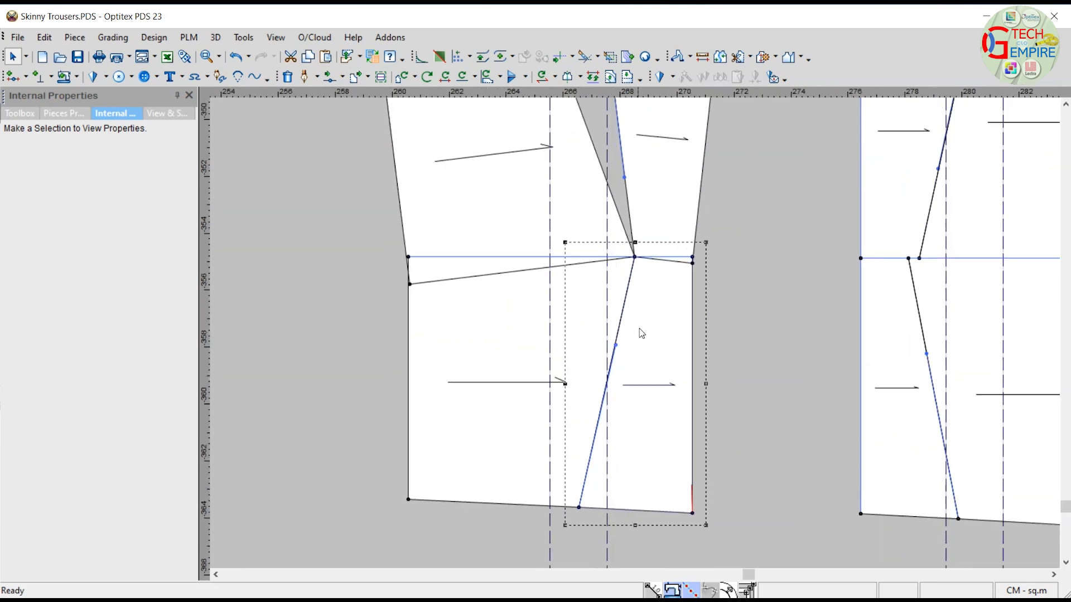
click(634, 257)
key(r)
click(634, 257)
click(719, 507)
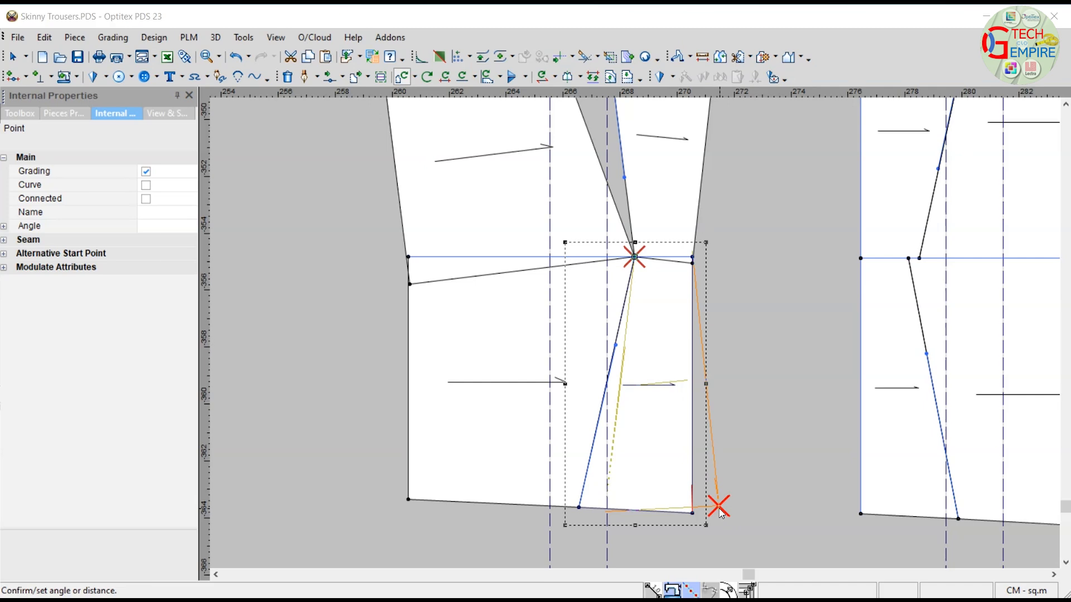
click(248, 410)
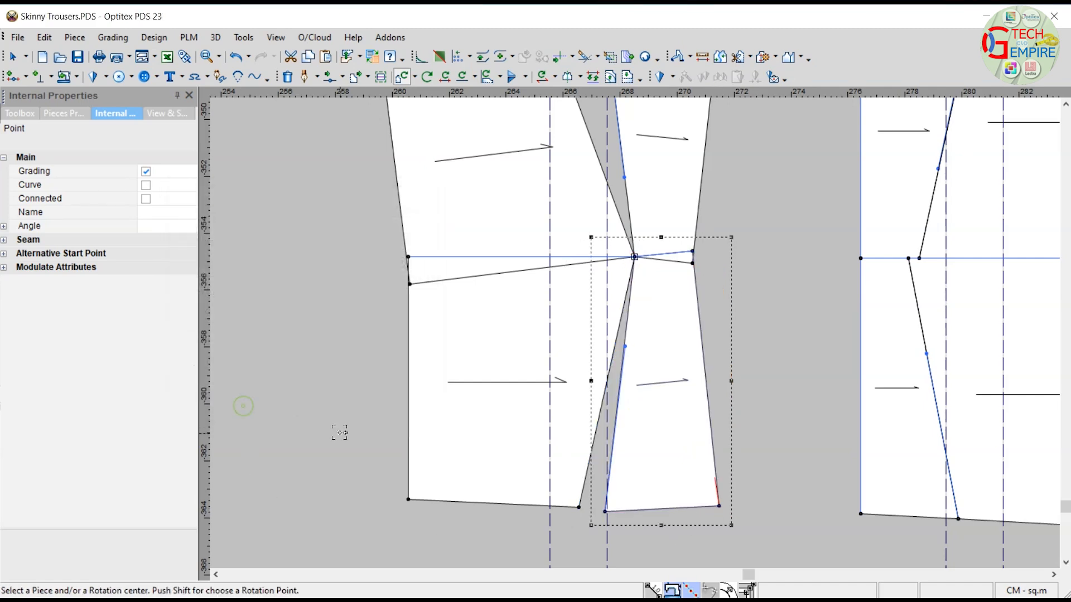
right_click(307, 374)
click(318, 384)
Step: Rotate the wide lower piece of the left knee section about the cut's inner point until its bottom corner meets the left guide line
click(436, 366)
key(r)
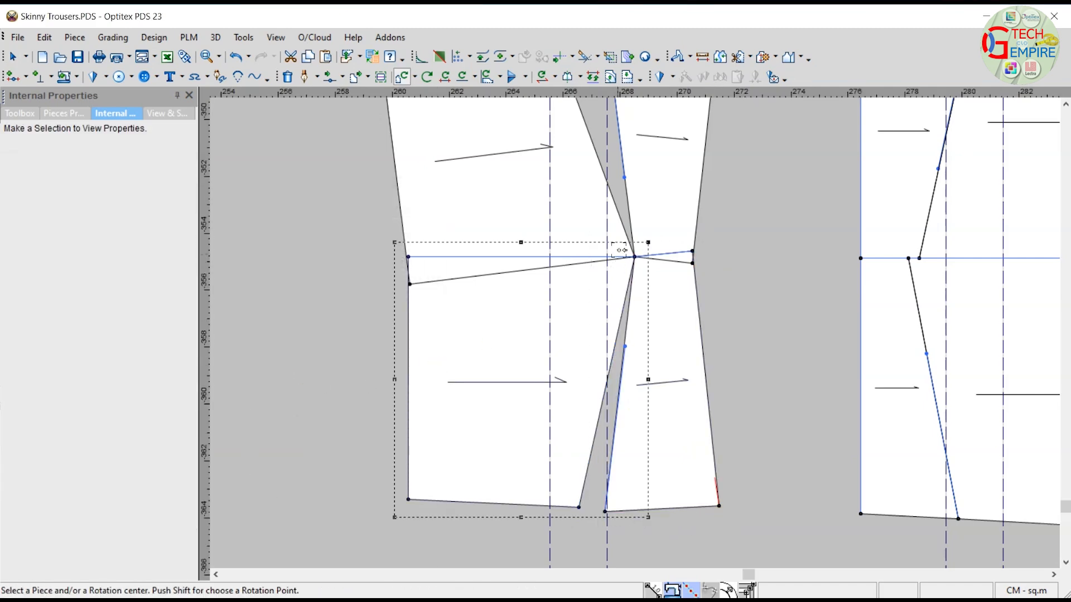
click(634, 257)
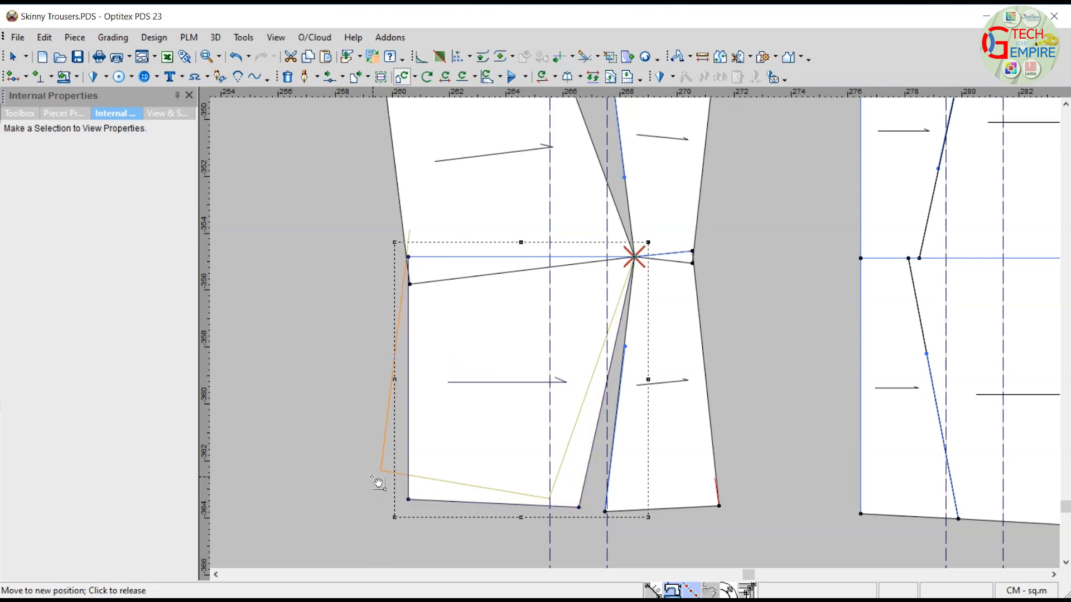
click(380, 471)
click(236, 411)
scroll(641, 329, down, 2)
scroll(676, 215, up, 1)
right_click(675, 214)
click(719, 225)
Step: Rotate the wide upper piece of the right knee section -6.2 degrees about the cut's inner point, to the right guide line
scroll(638, 335, down, 2)
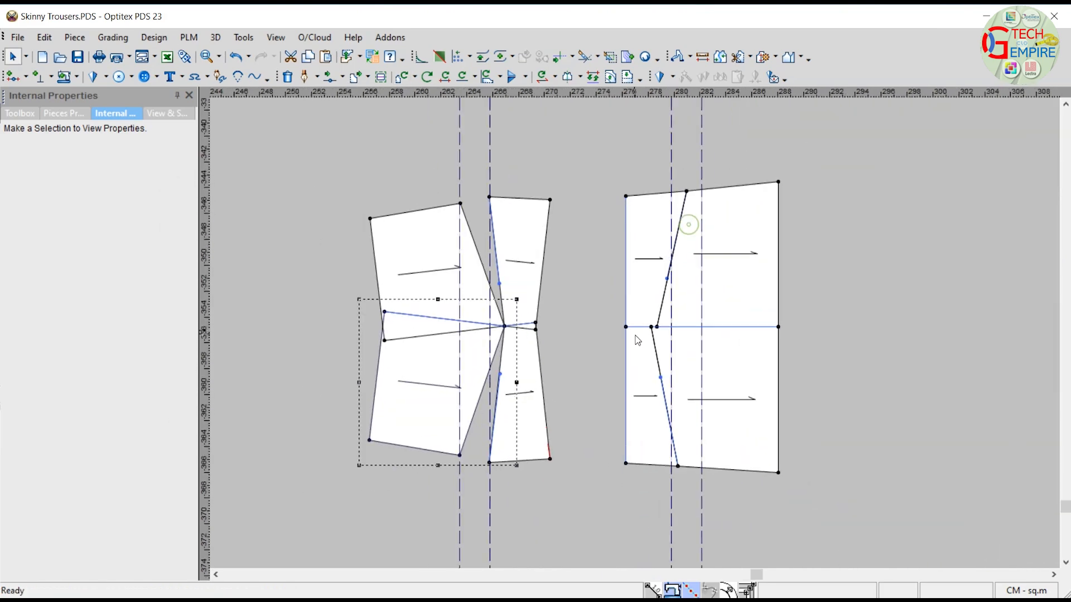
scroll(745, 277, up, 2)
scroll(638, 321, down, 1)
click(586, 371)
click(587, 370)
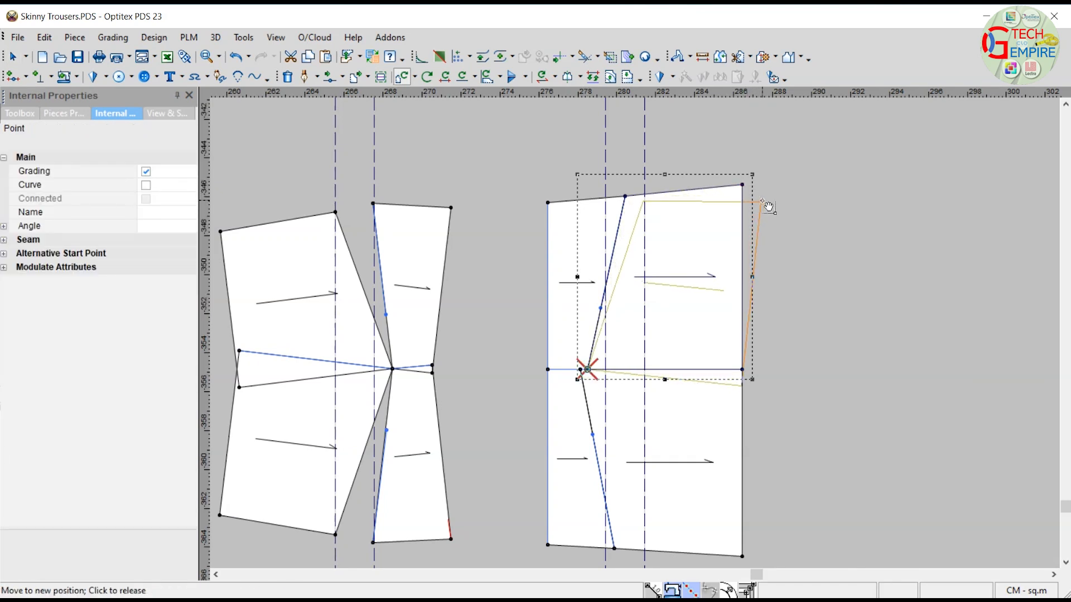
click(769, 208)
click(238, 411)
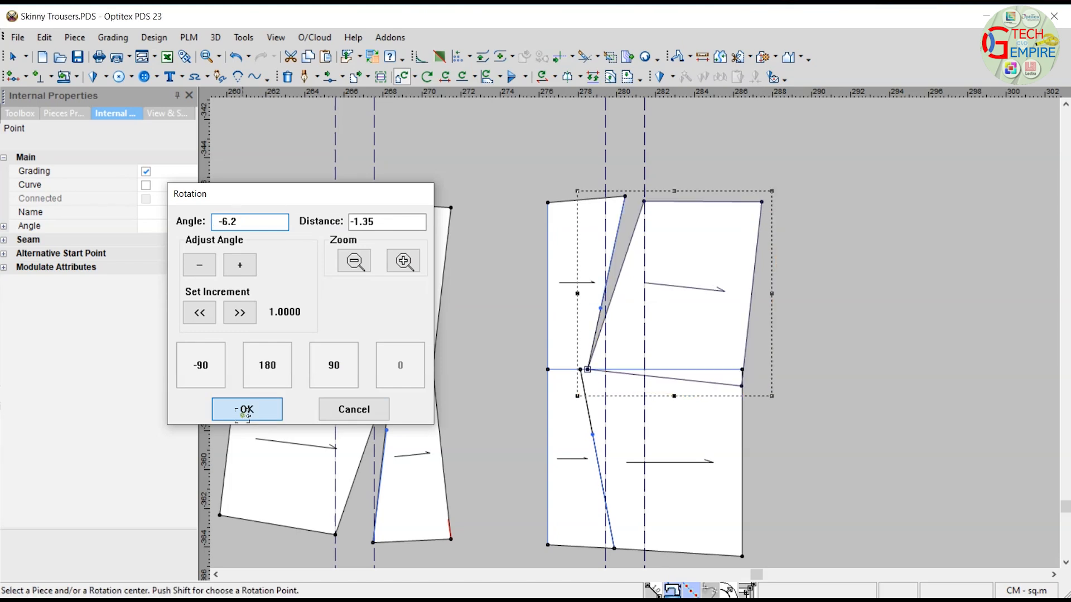
right_click(490, 245)
click(507, 253)
Step: Rotate the narrow upper piece of the right knee section 6.6 degrees about the cut's inner point, to the left guide line
click(599, 239)
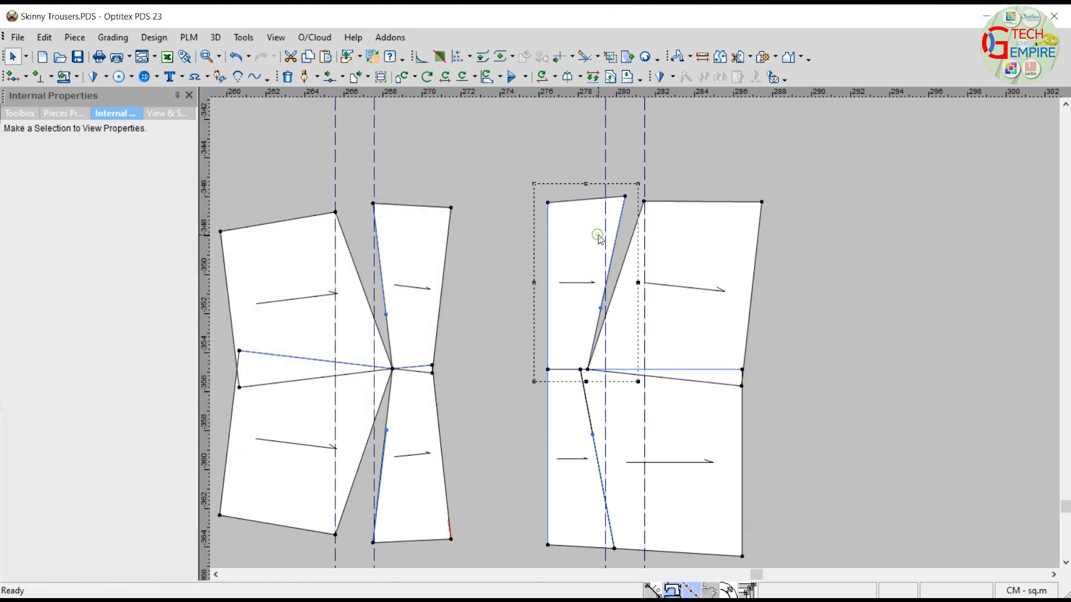
key(r)
click(588, 369)
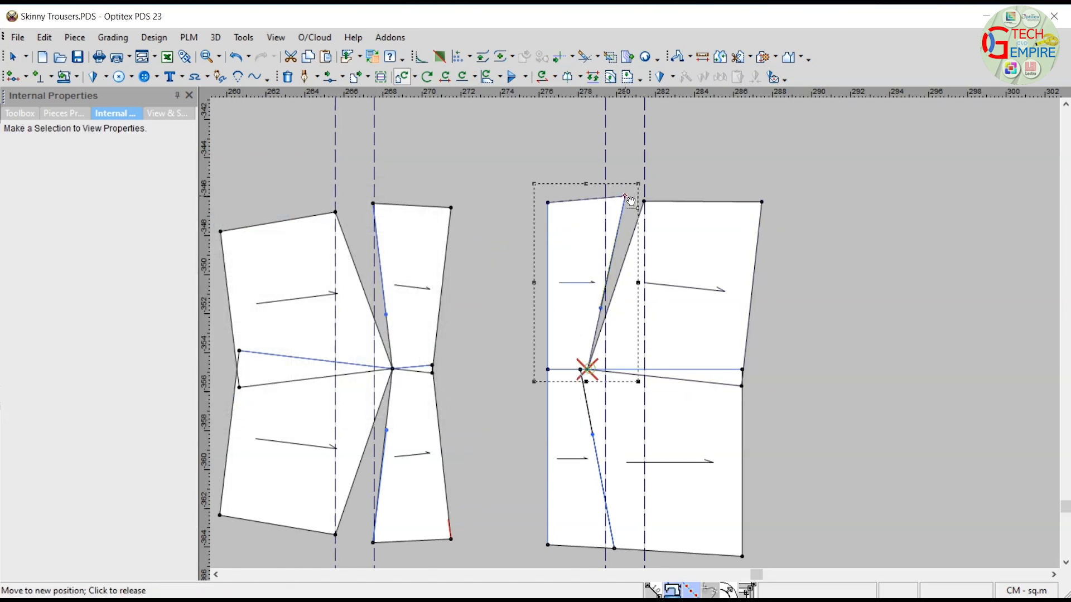
click(613, 192)
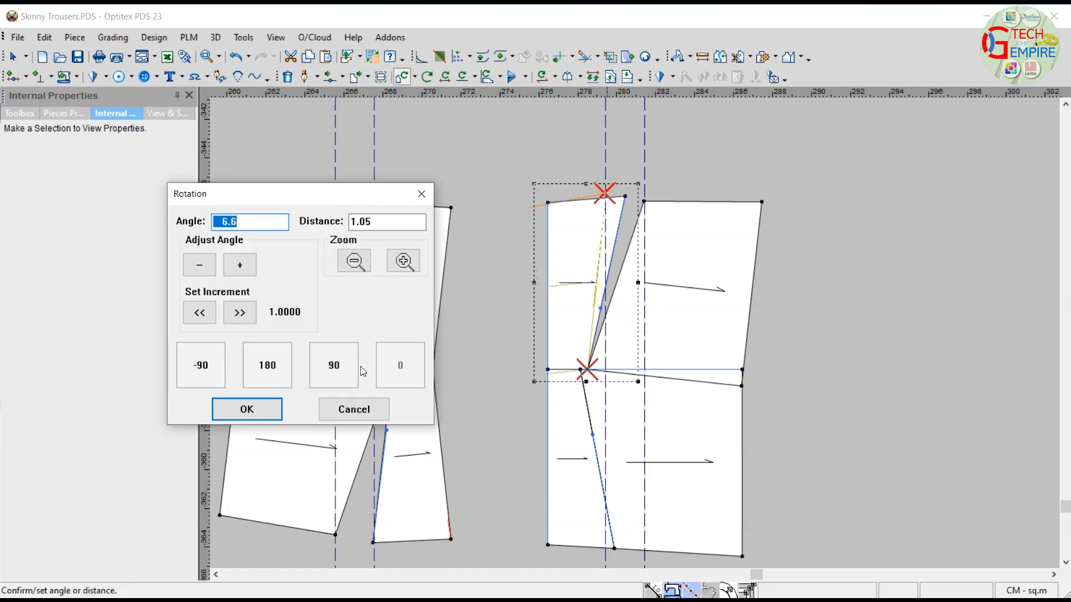
click(231, 407)
right_click(766, 294)
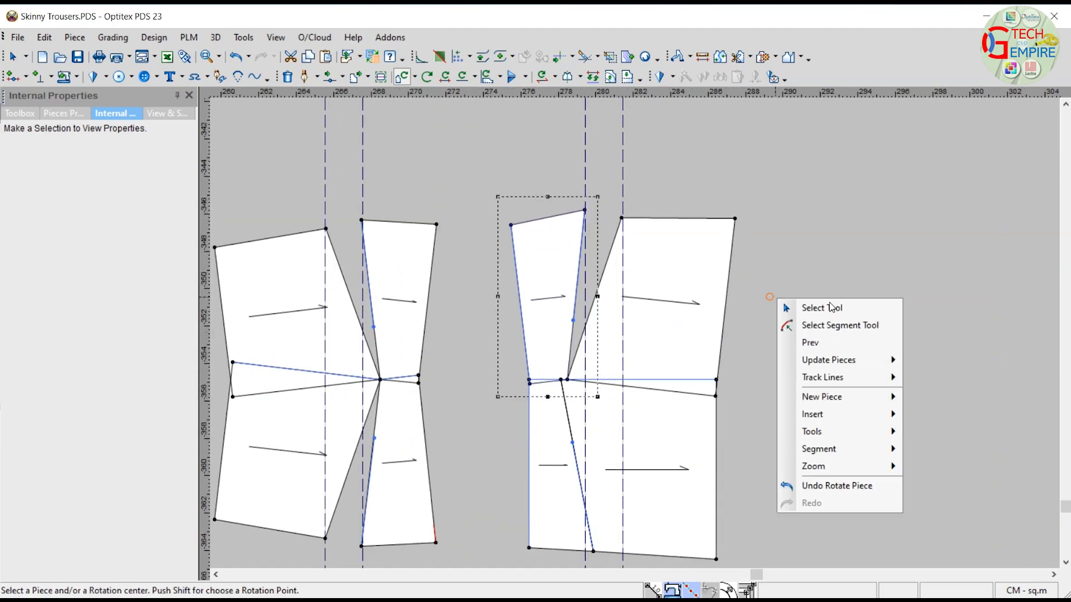
click(792, 304)
scroll(637, 337, up, 1)
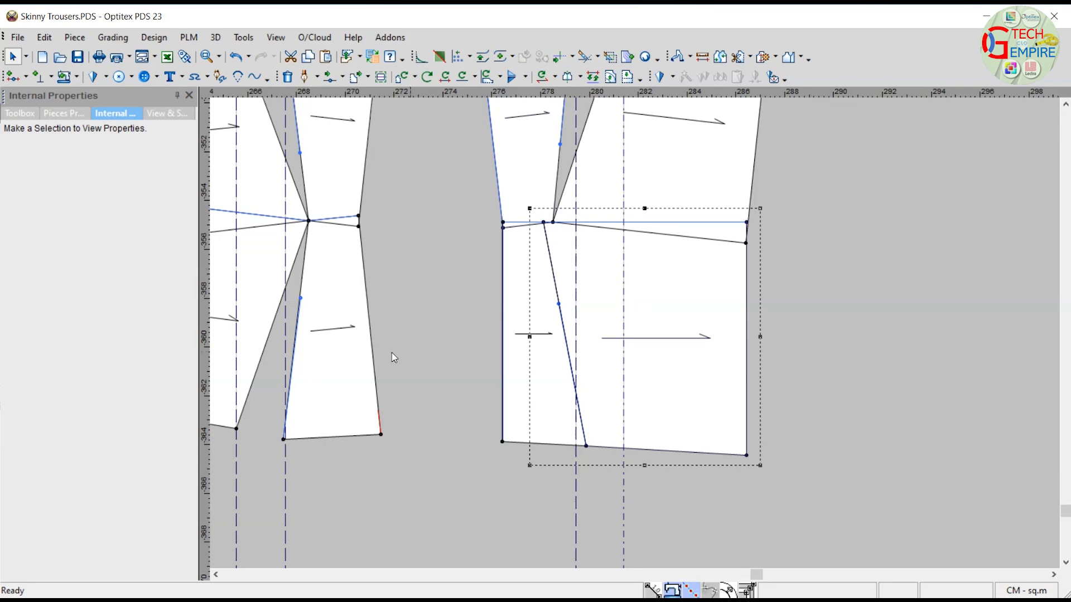
scroll(262, 409, up, 1)
scroll(631, 341, down, 1)
scroll(630, 343, up, 2)
scroll(652, 349, down, 2)
scroll(640, 333, down, 2)
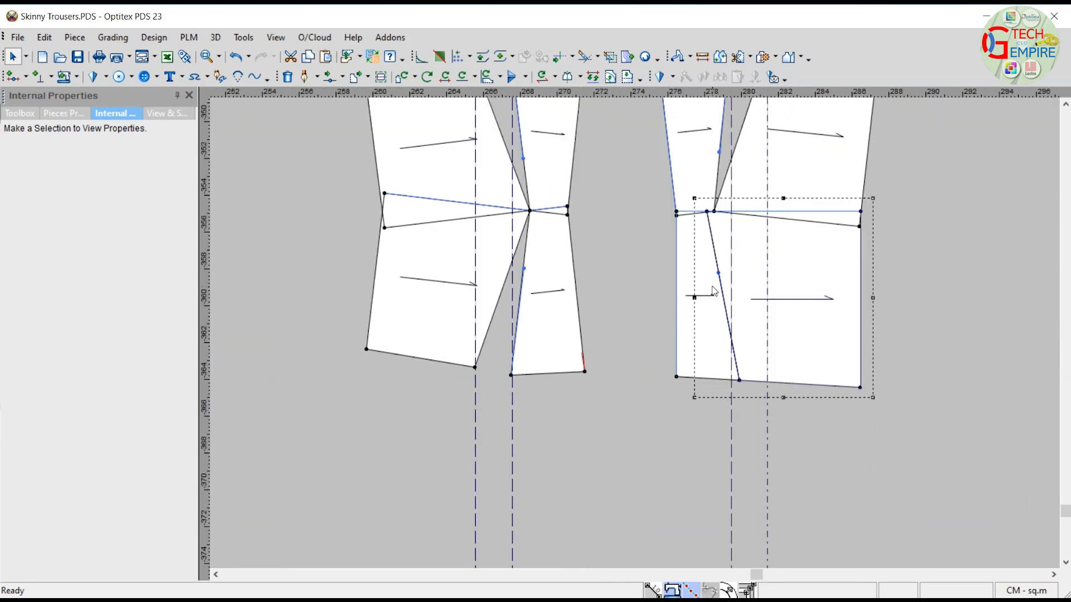
scroll(640, 333, up, 3)
scroll(372, 466, up, 2)
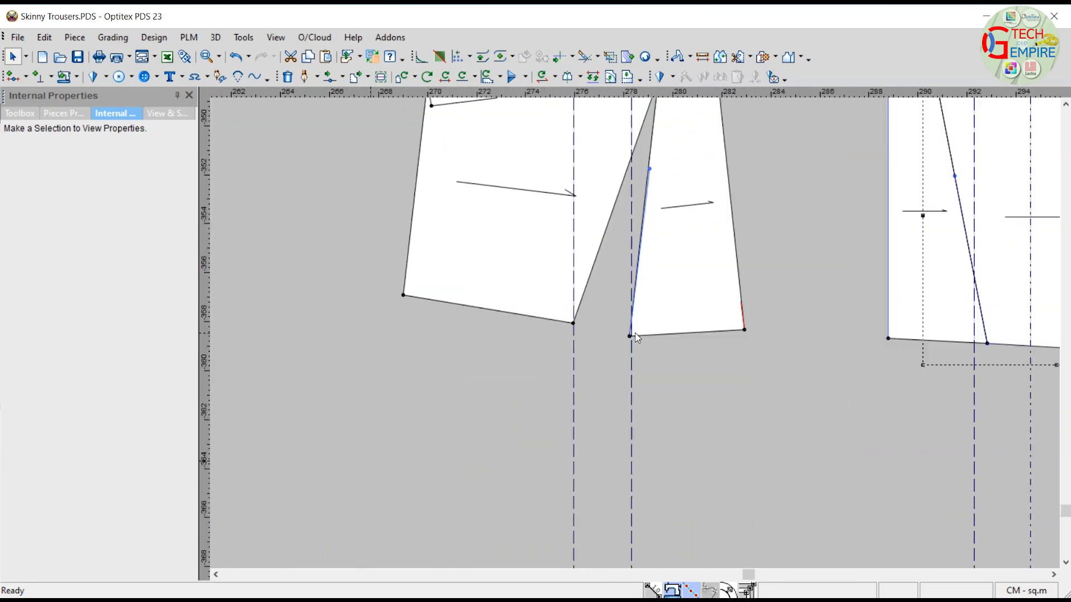
scroll(636, 334, down, 3)
scroll(661, 305, up, 2)
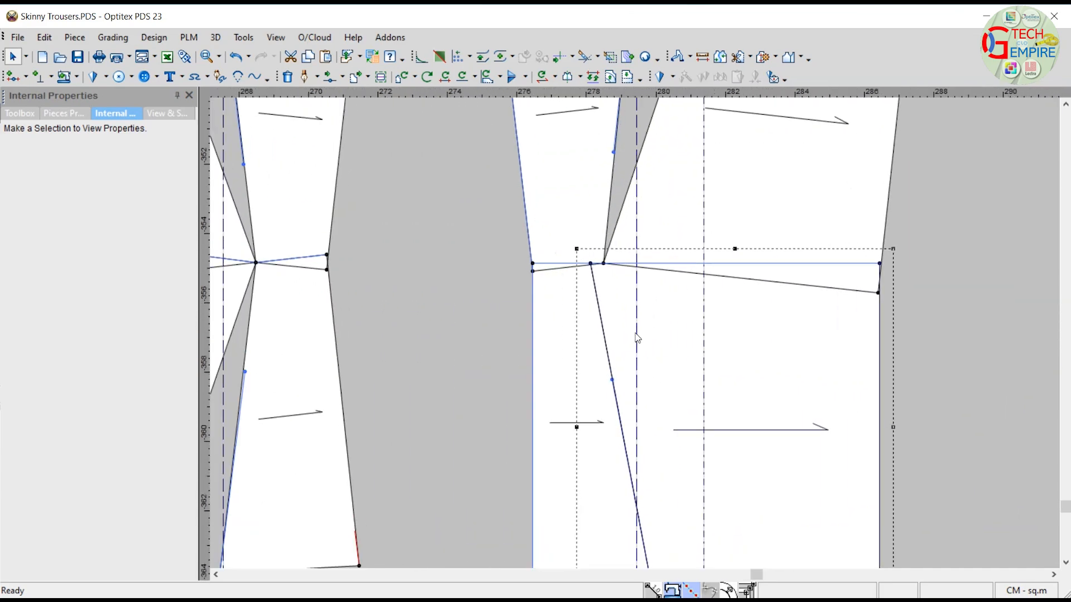
scroll(642, 262, down, 1)
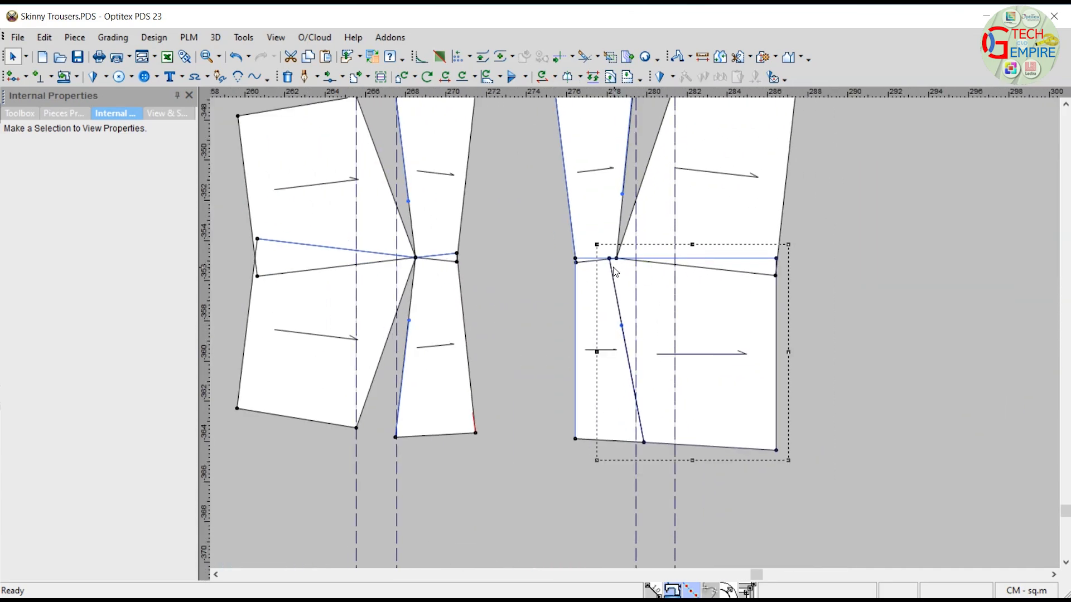
click(609, 259)
key(r)
click(776, 450)
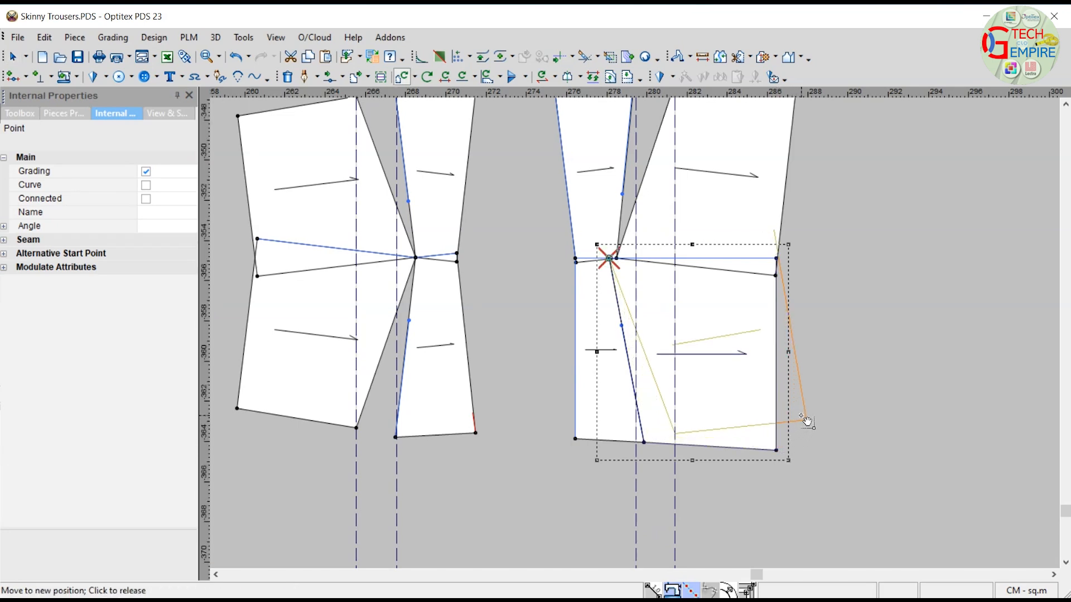
right_click(803, 429)
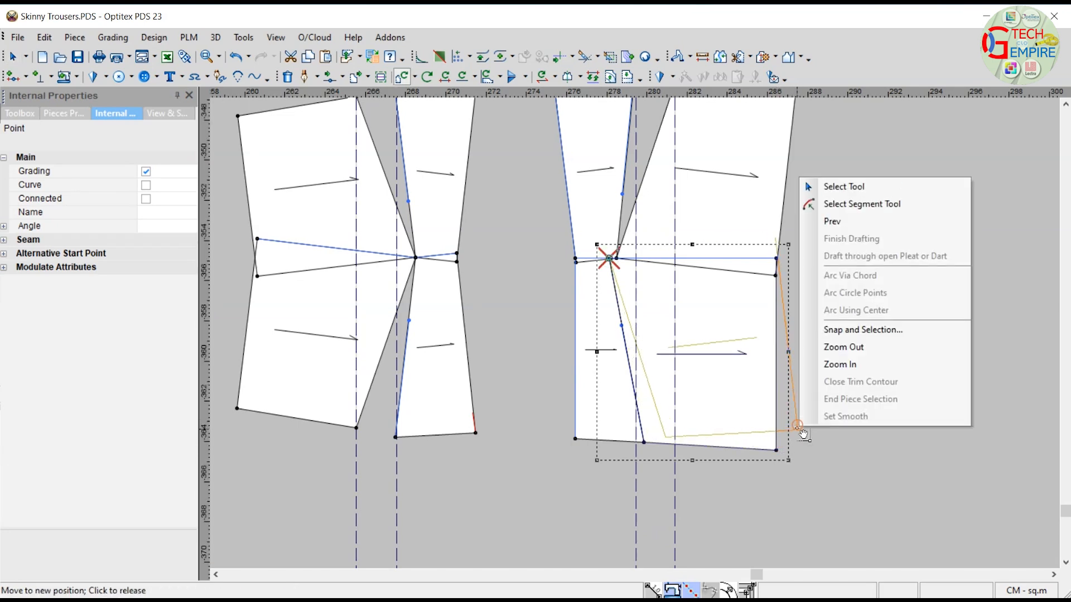
click(846, 224)
right_click(875, 250)
click(885, 257)
Step: Move the right section's two vertical guide lines to the lower slanted cut's bottom point and offset them by -1 and 1 cm
scroll(631, 455, up, 7)
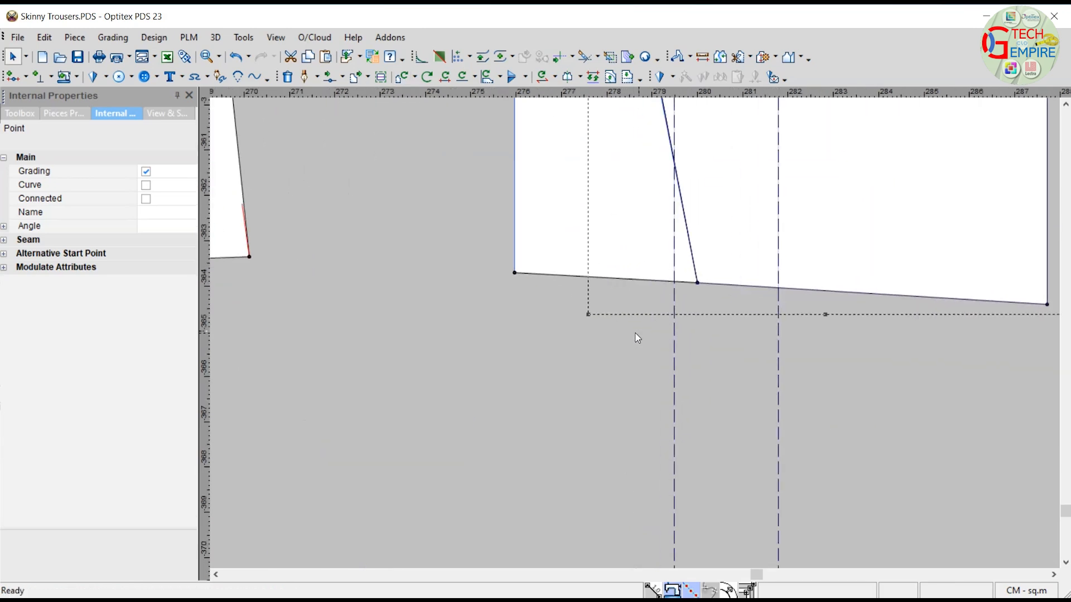
drag(685, 360, 707, 300)
double_click(707, 300)
text(-1)
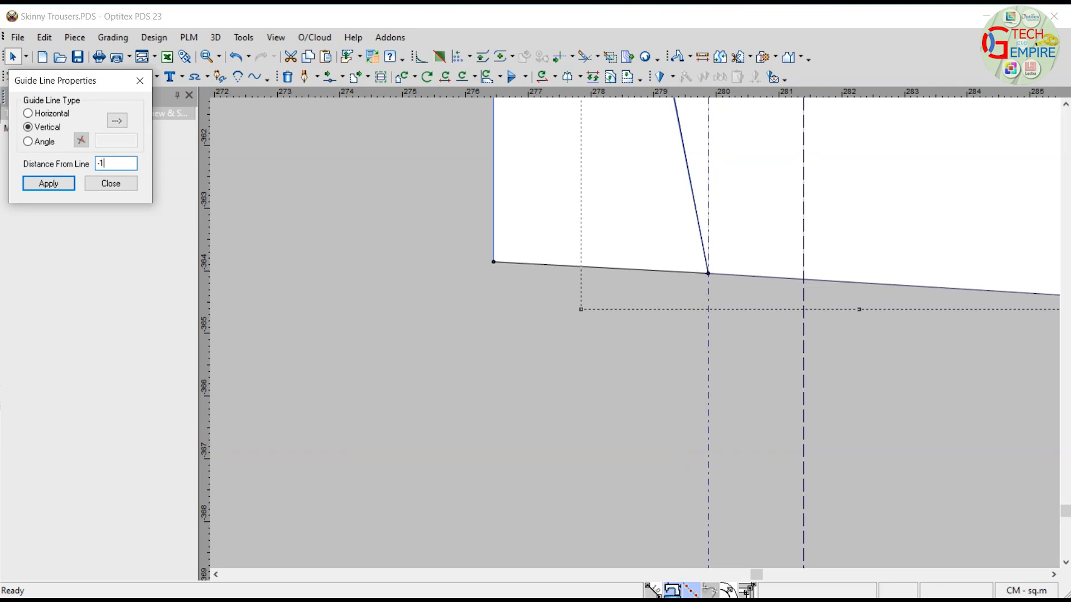
click(140, 80)
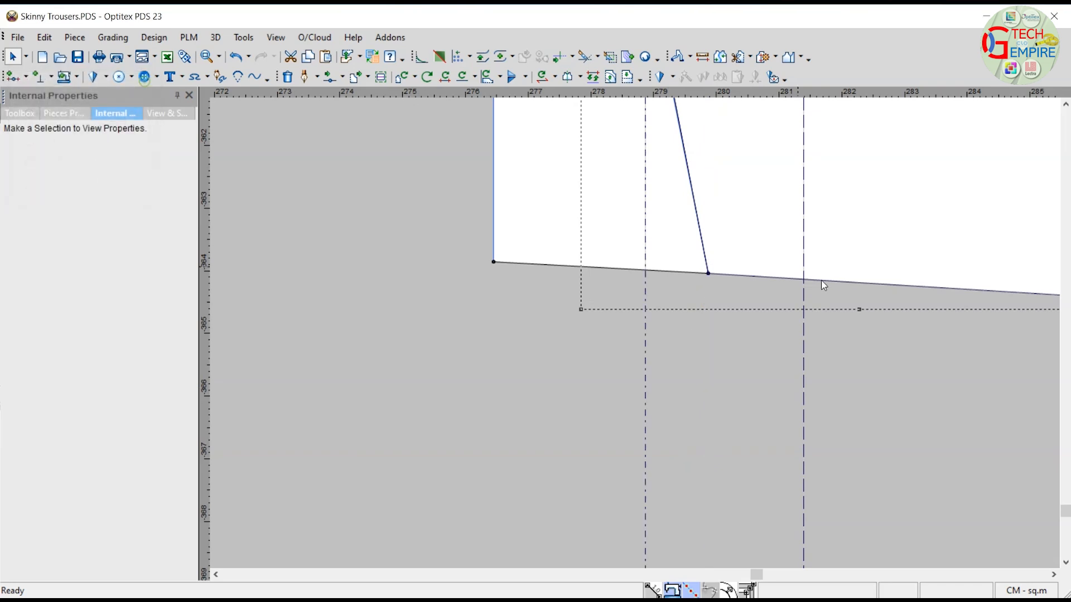
drag(804, 335, 708, 347)
double_click(708, 347)
text(1)
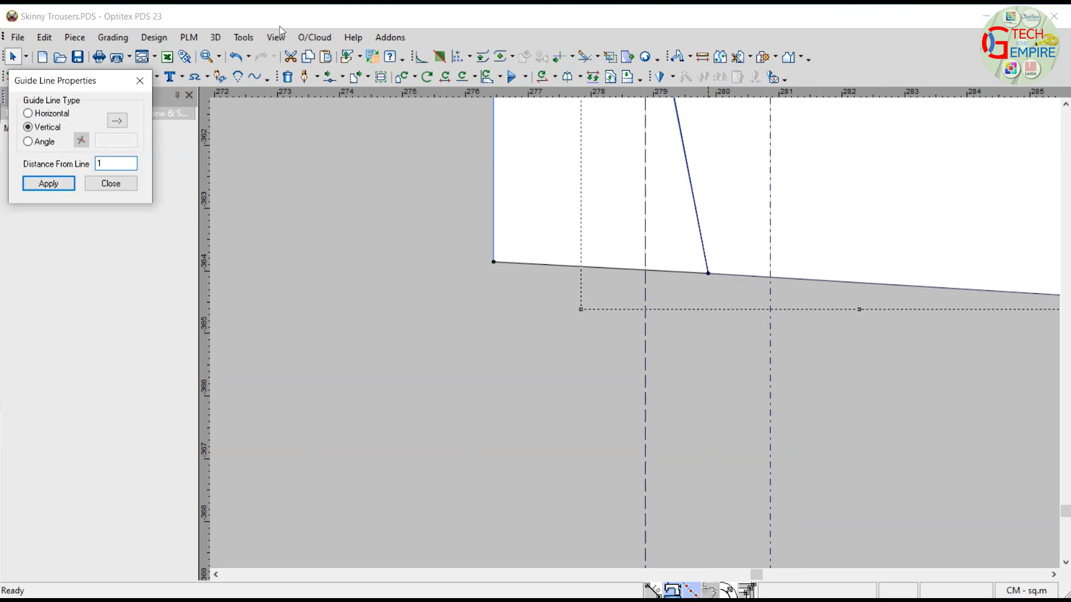
click(139, 81)
Step: Rotate the wide lower piece of the right knee section 6.4 degrees about the cut's inner point, to the right guide line
key(r)
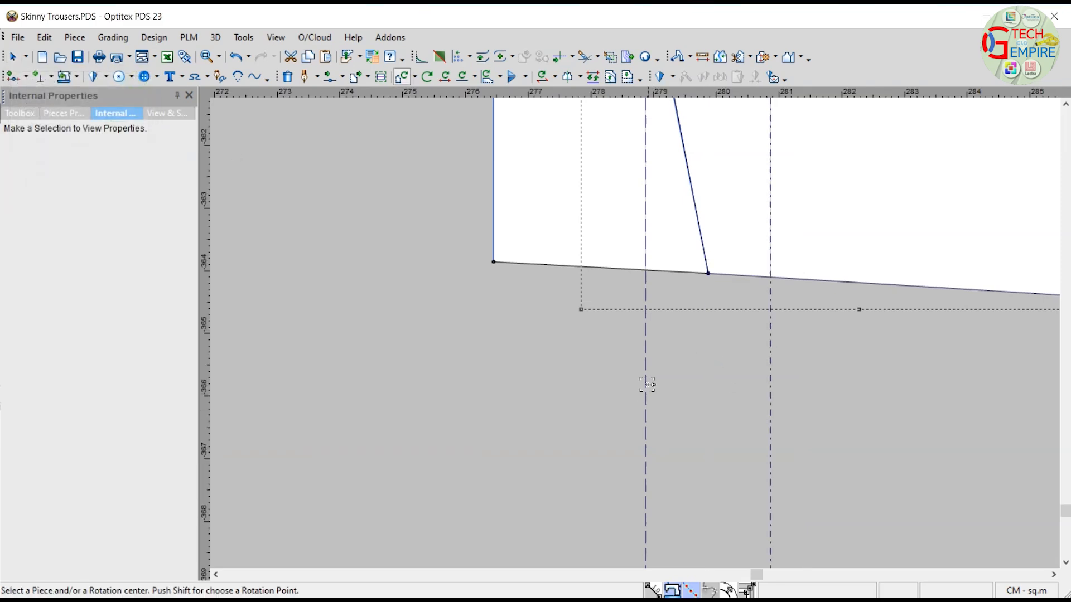
scroll(645, 385, down, 5)
scroll(651, 293, up, 2)
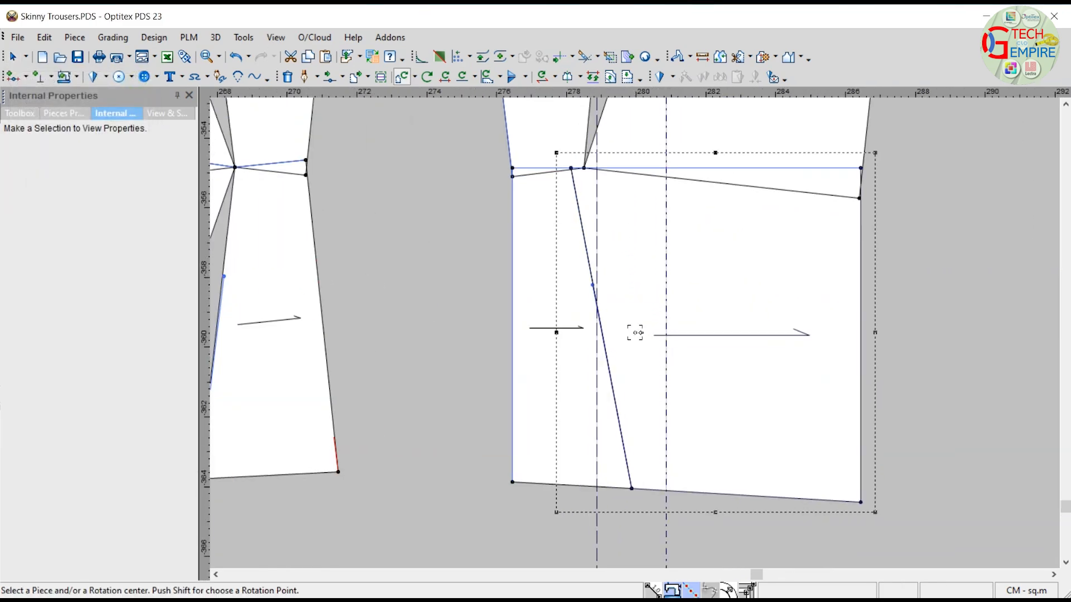
click(573, 171)
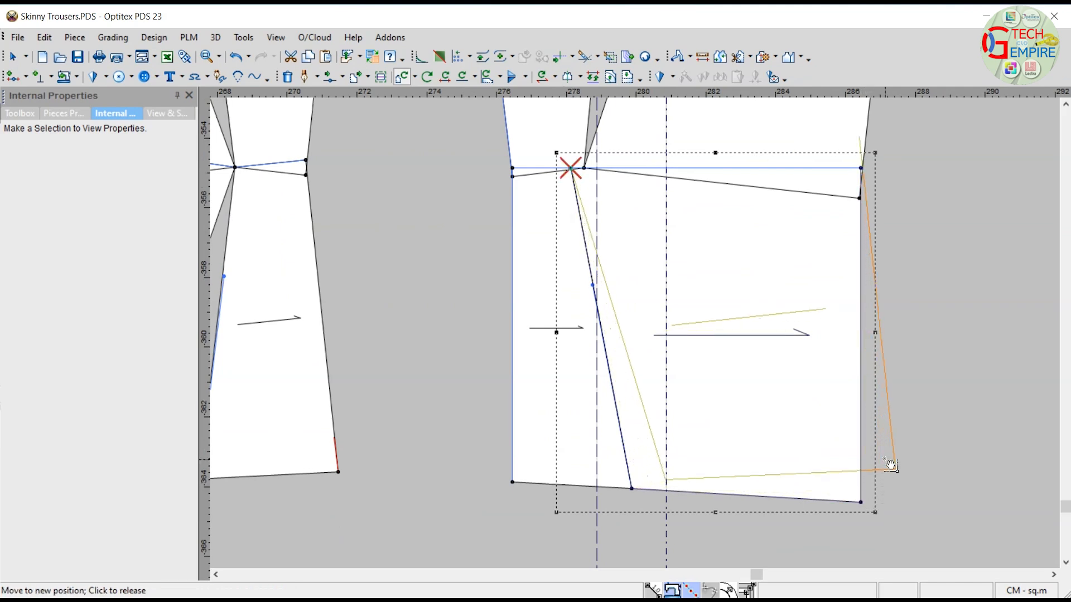
click(894, 468)
click(262, 420)
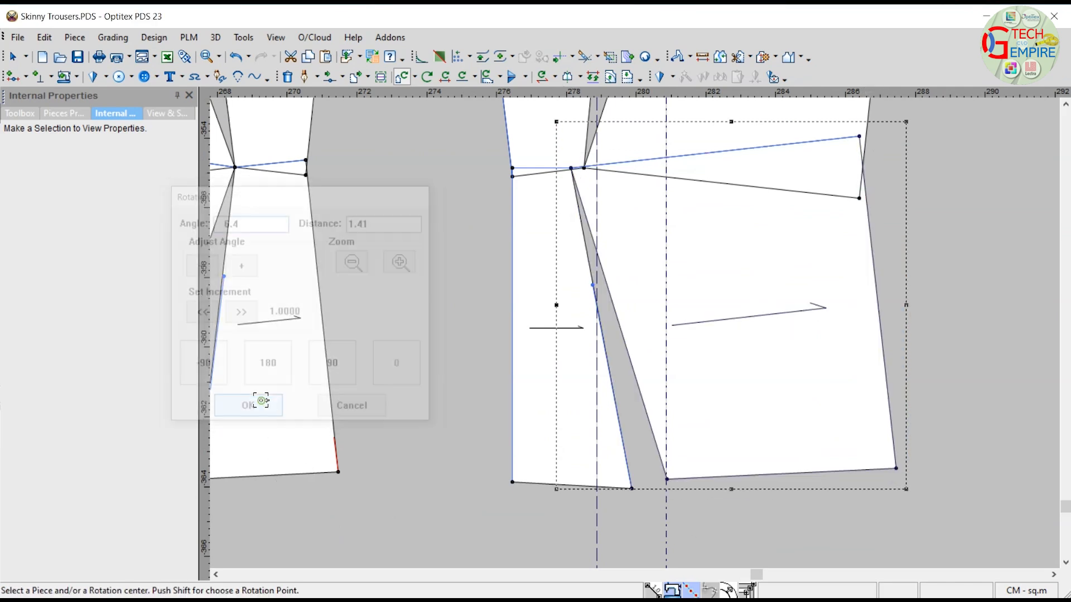
Step: Rotate the narrow lower piece of the right knee section -6.2 degrees about the cut's inner point, to the left guide line
right_click(374, 241)
click(399, 256)
click(518, 257)
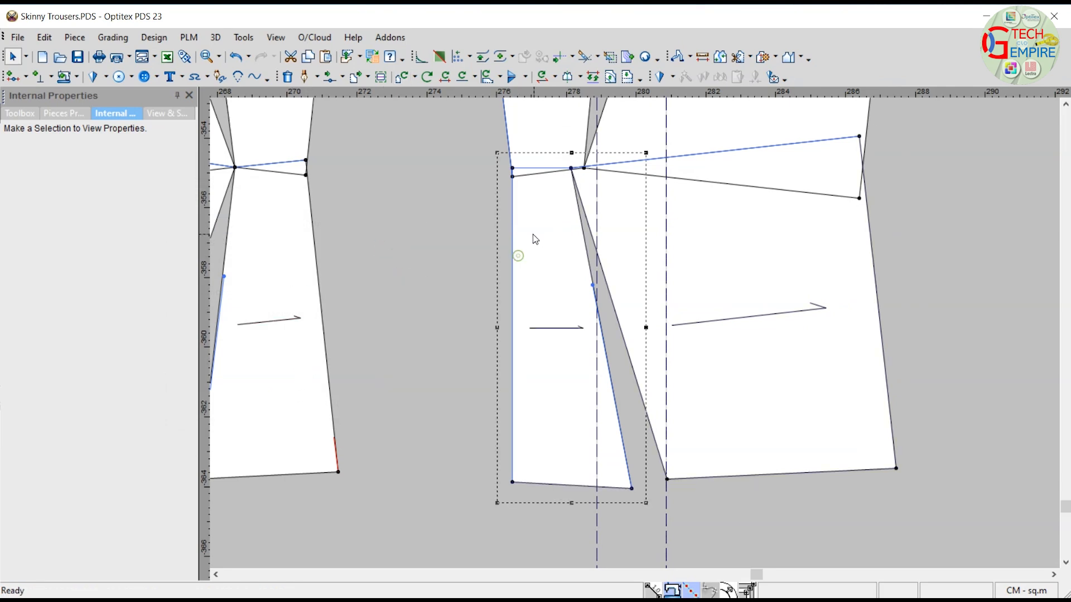
click(571, 168)
key(r)
click(632, 488)
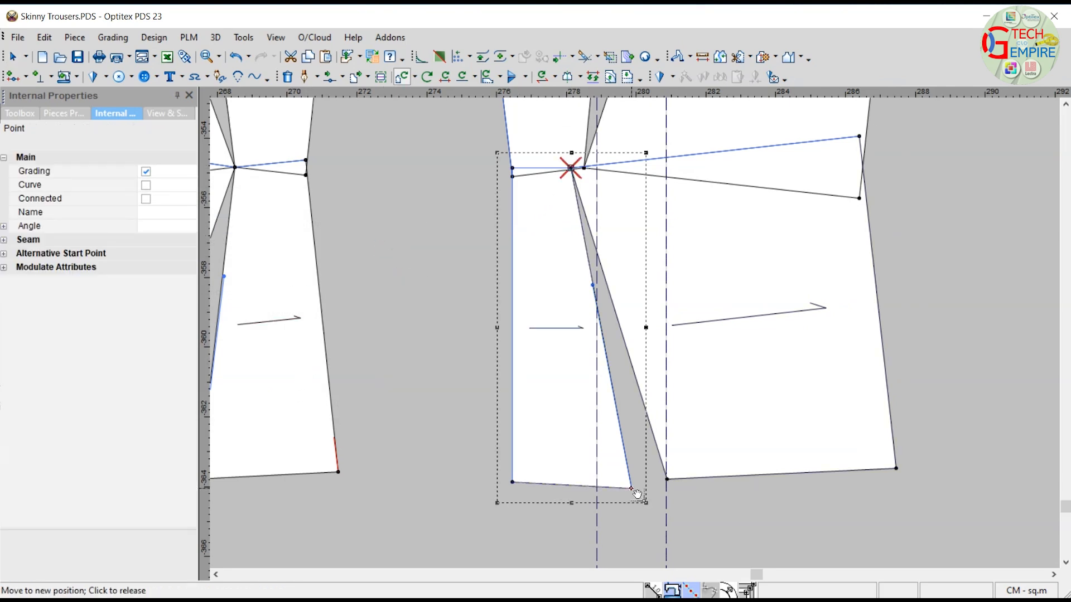
click(596, 493)
click(261, 411)
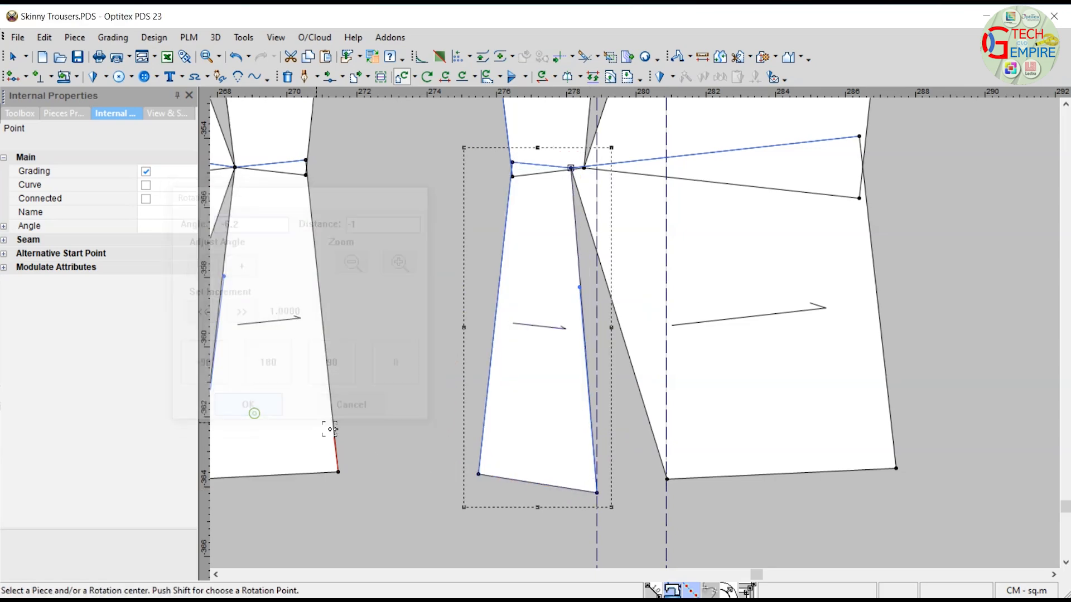
scroll(677, 293, down, 4)
right_click(807, 213)
key(Escape)
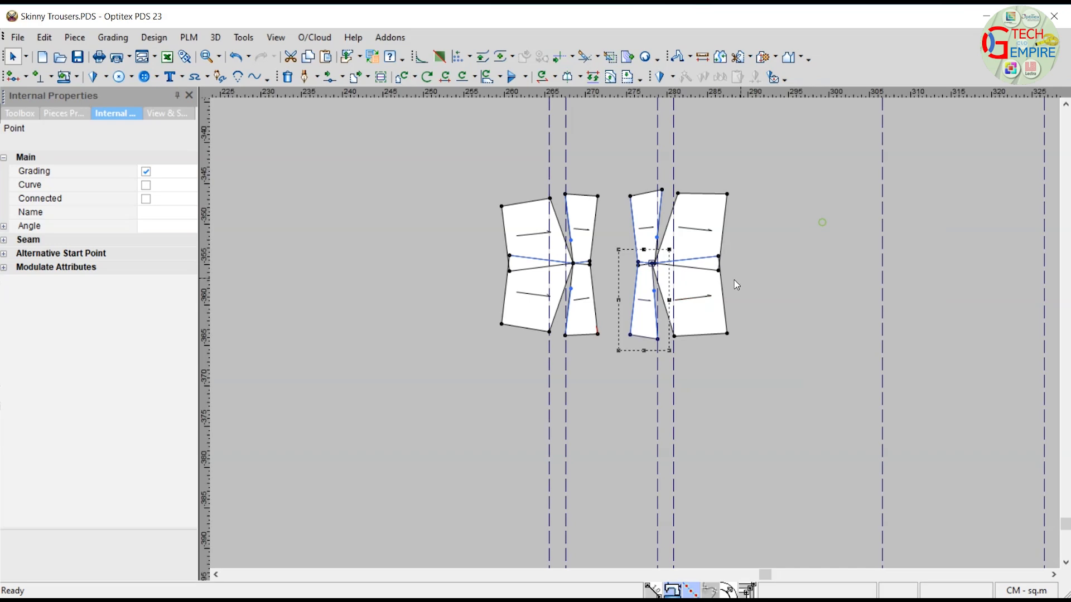
Step: Move the right section's wide lower piece down until its upper outer corner meets the wide upper piece's lower outer corner
scroll(633, 270, up, 4)
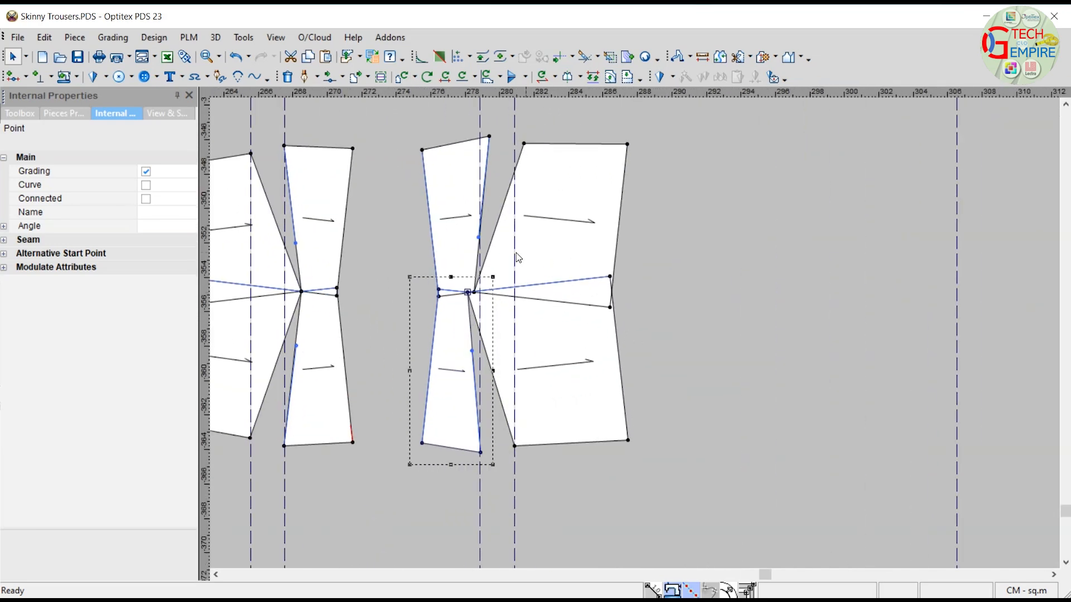
scroll(644, 342, up, 2)
click(672, 375)
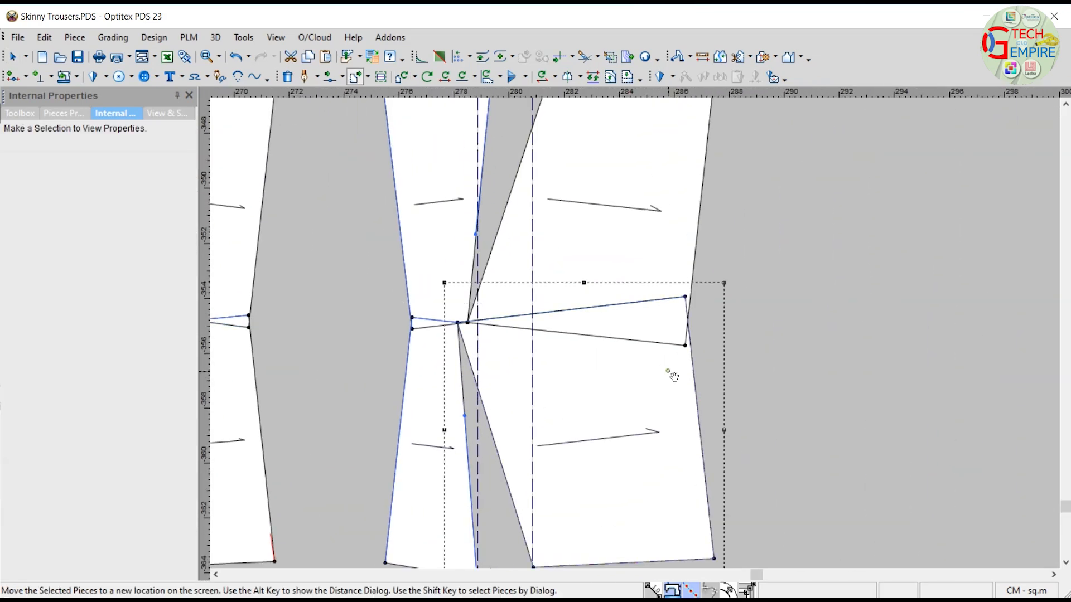
drag(672, 374, 677, 418)
click(688, 298)
scroll(637, 337, down, 3)
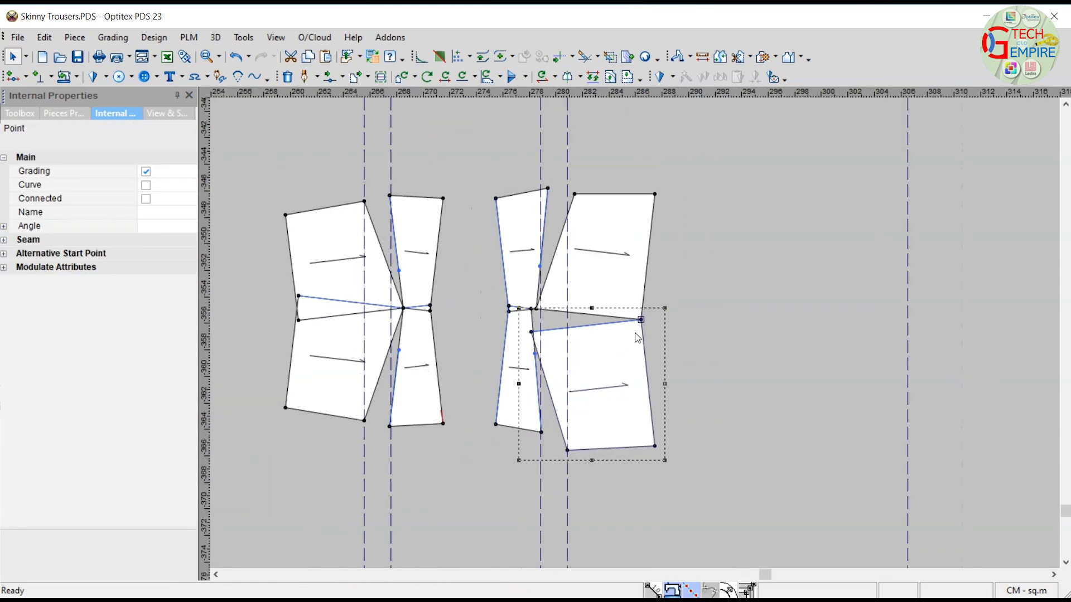
Step: Move both wide pieces of the right knee section together to just beside the thigh section's knee edge
scroll(637, 337, down, 1)
drag(693, 191, 640, 337)
scroll(635, 379, down, 3)
scroll(703, 301, up, 2)
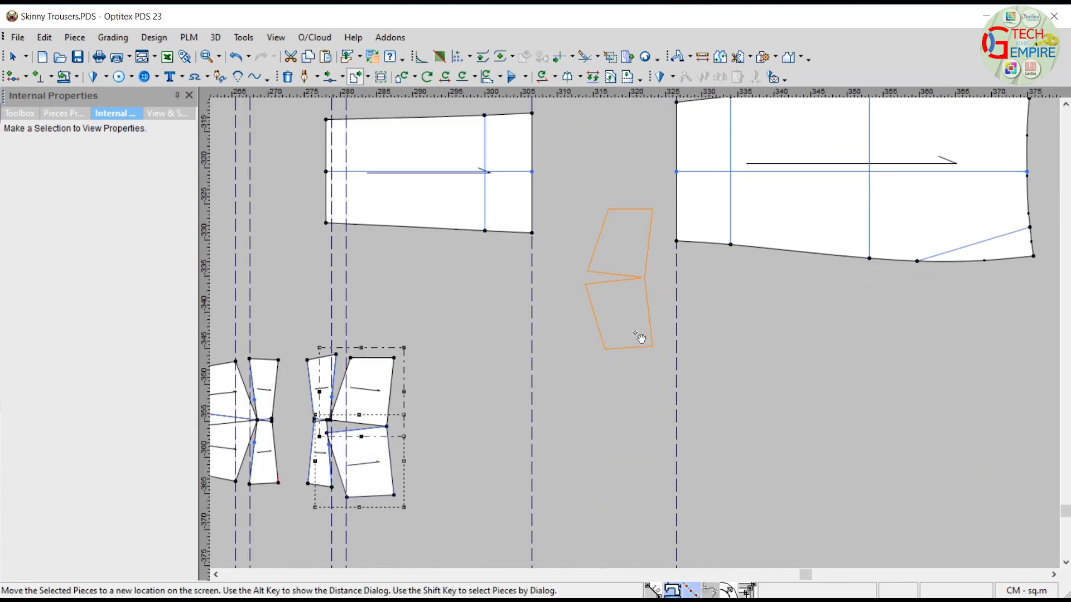
scroll(638, 335, up, 2)
click(653, 236)
Step: Attach the two wide pieces to the thigh section by matching the upper piece's top outer corner with the section's upper knee corner
scroll(605, 421, down, 3)
scroll(638, 330, up, 3)
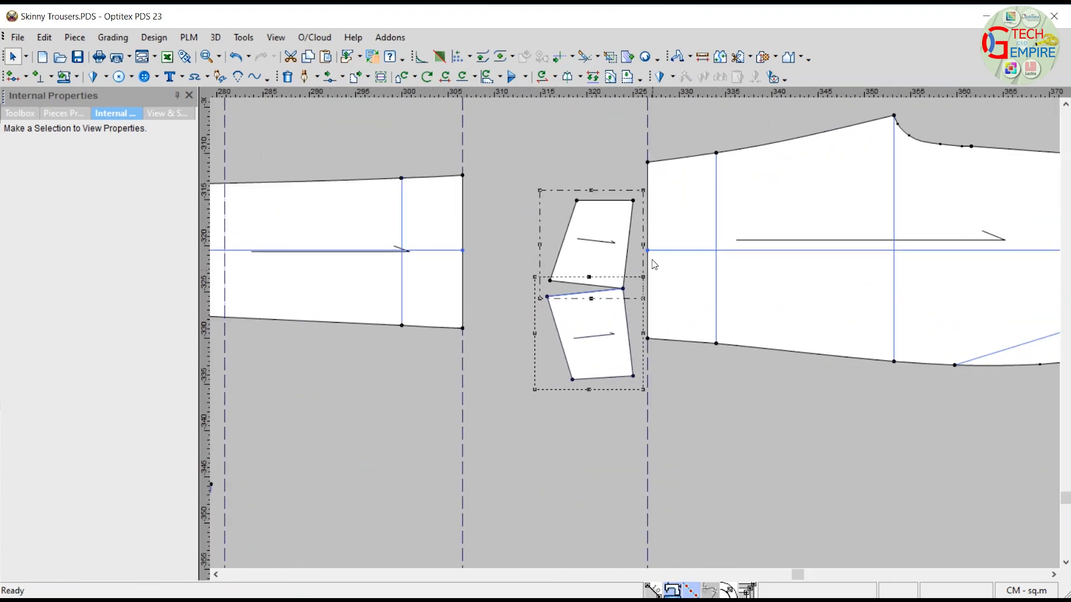
scroll(658, 190, up, 2)
drag(587, 355, 615, 280)
scroll(616, 312, down, 3)
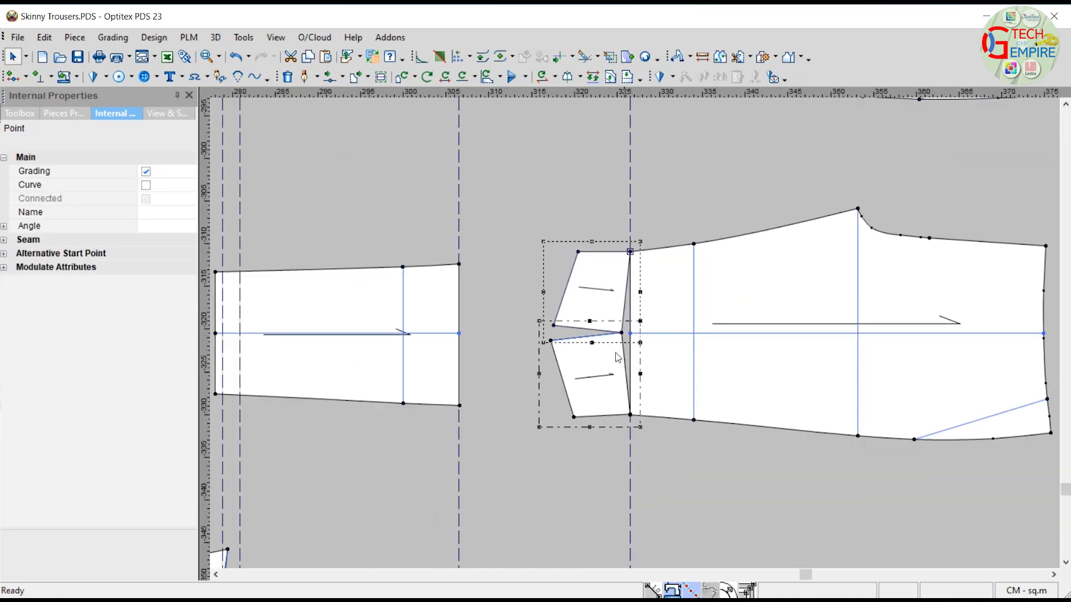
Step: Bring the right section's two narrow pieces over and join each to its wide piece at the cut's inner point
scroll(618, 357, down, 2)
drag(506, 401, 662, 282)
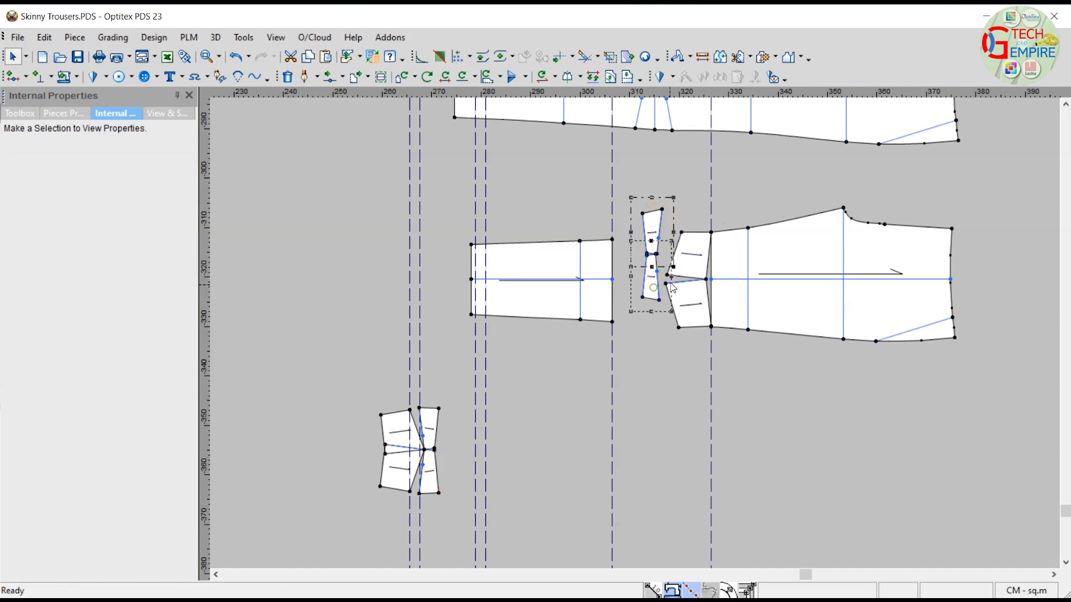
scroll(664, 285, up, 5)
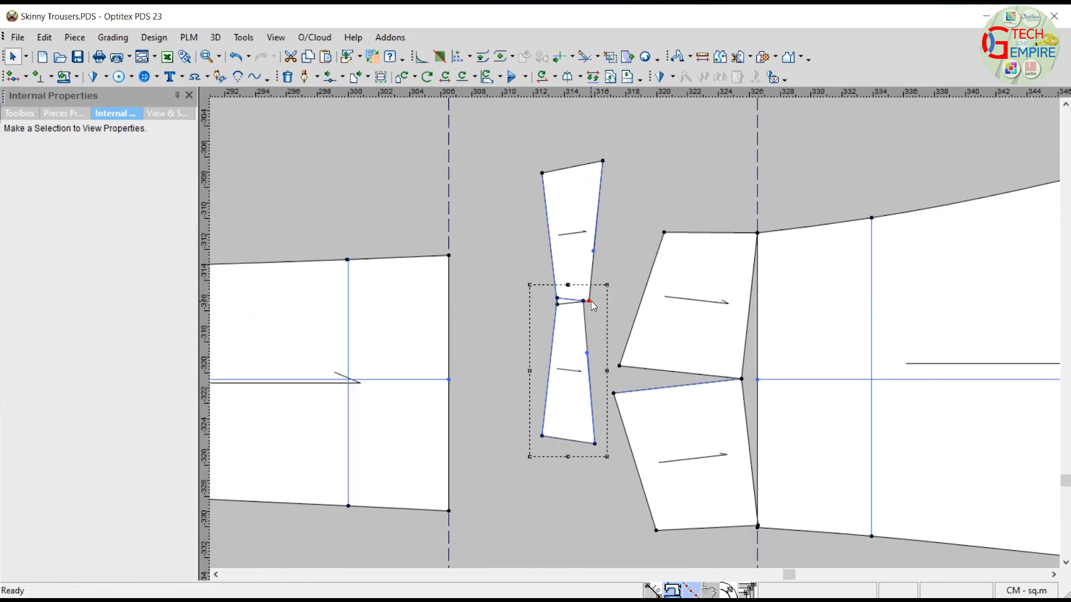
click(583, 301)
drag(584, 302, 619, 366)
click(562, 298)
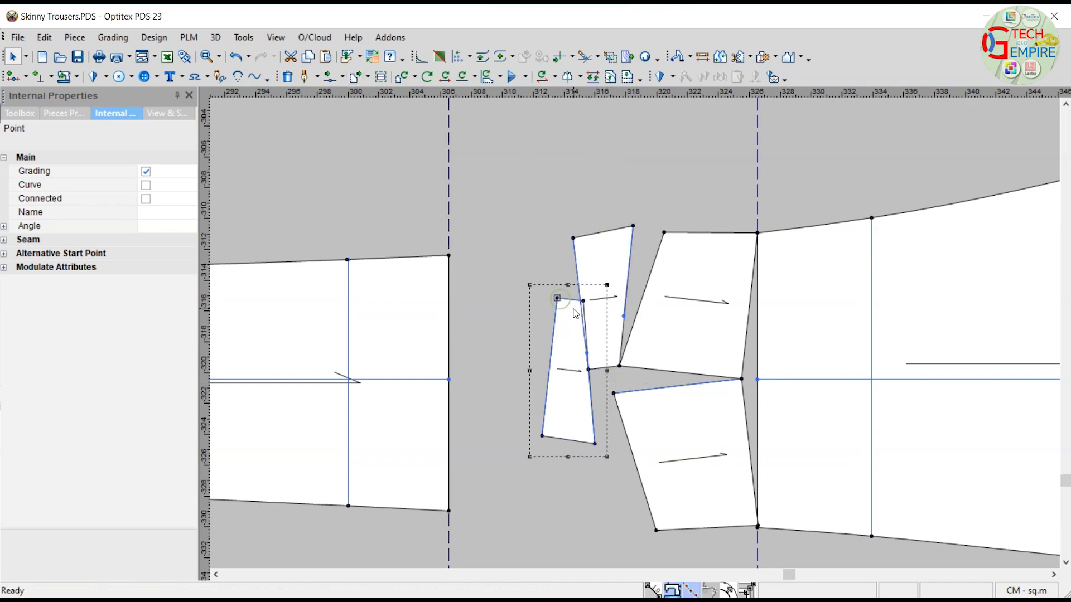
drag(582, 302, 615, 392)
Step: Move the lower leg section left, away from the knee pieces, to clear space for the left knee section
scroll(620, 344, down, 2)
drag(513, 295, 356, 280)
scroll(638, 338, down, 2)
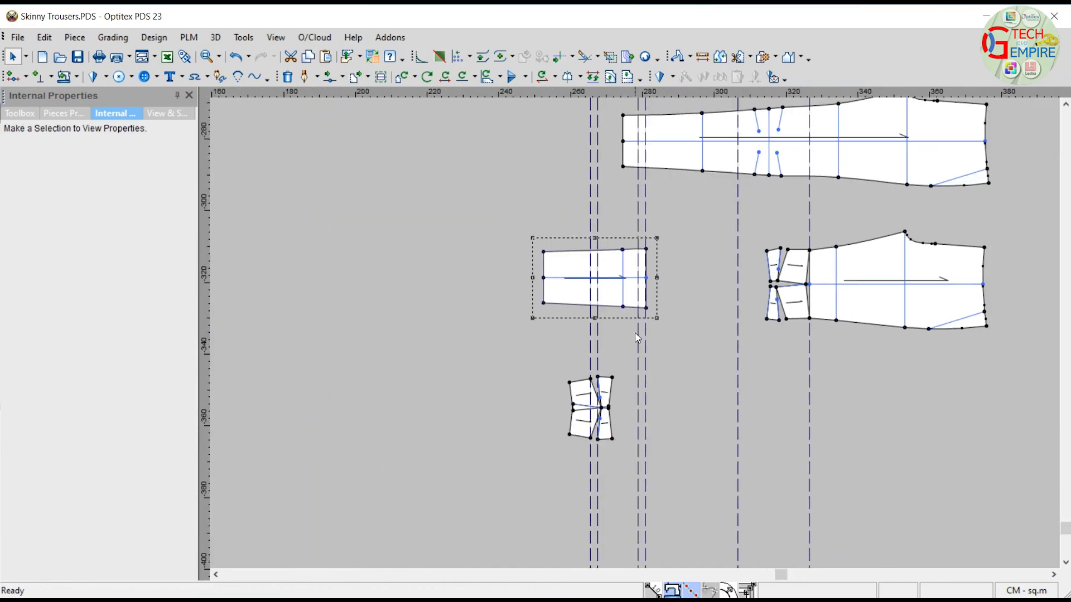
Step: Move all four pieces of the left knee section up into the gap beside the assembled right knee pieces
scroll(635, 337, up, 2)
scroll(698, 306, down, 3)
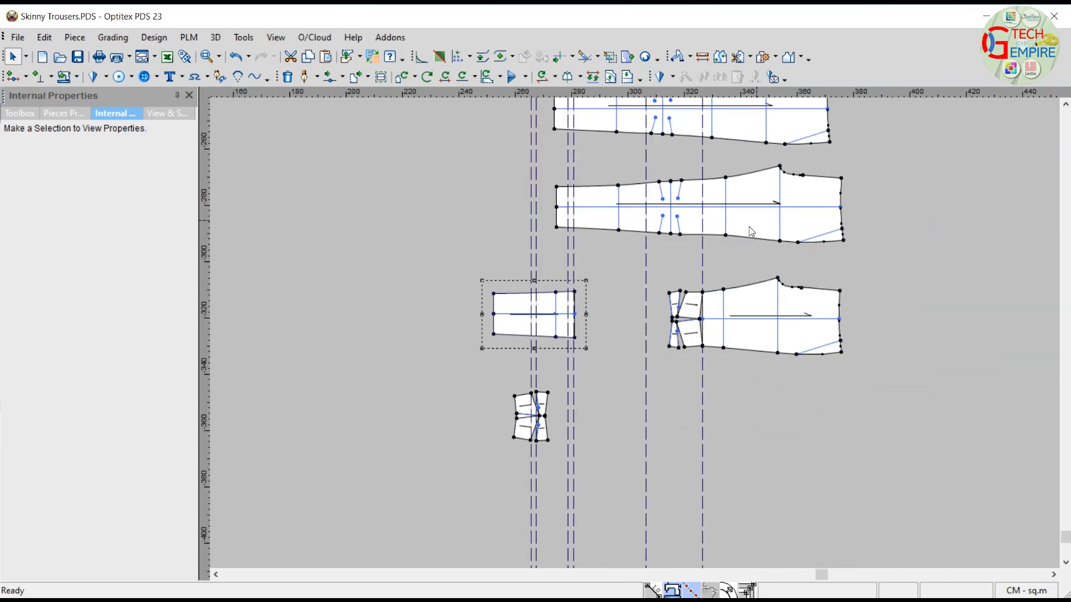
scroll(635, 337, up, 2)
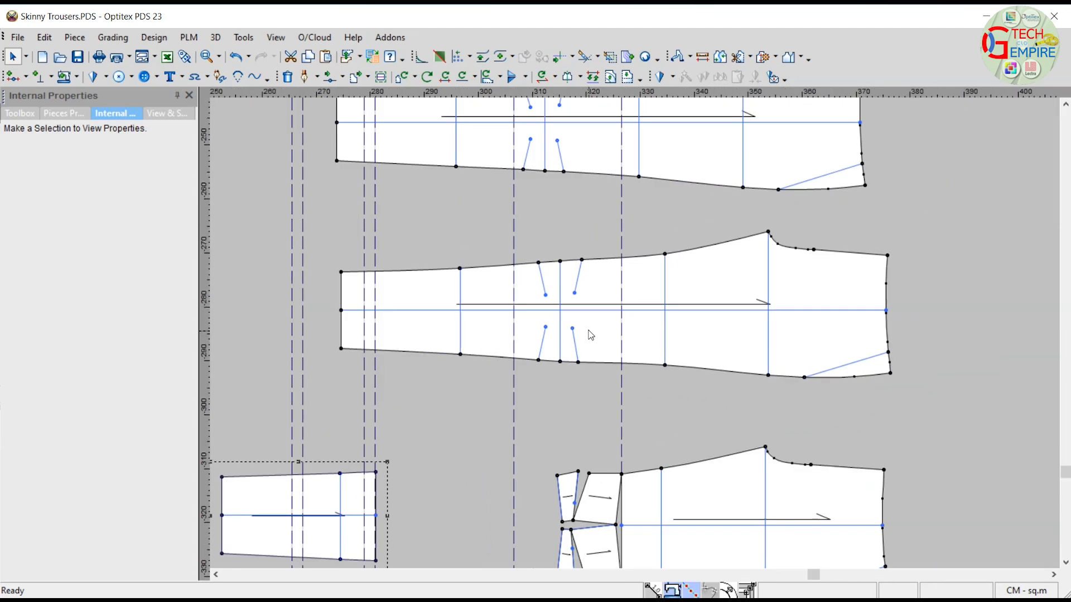
scroll(591, 334, down, 3)
click(668, 260)
scroll(641, 343, up, 2)
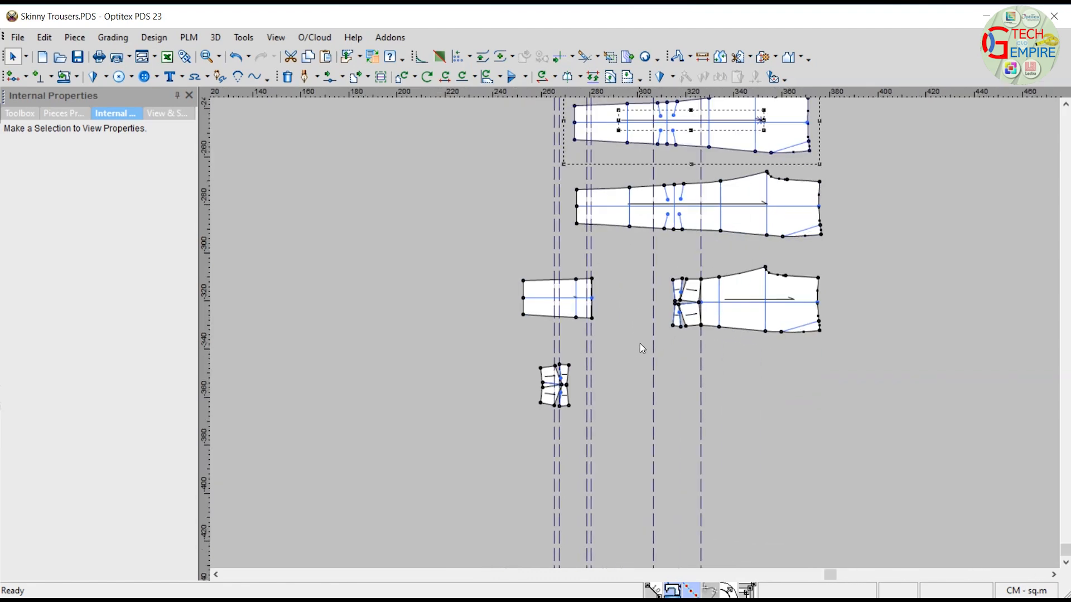
drag(532, 357, 631, 288)
scroll(658, 285, up, 3)
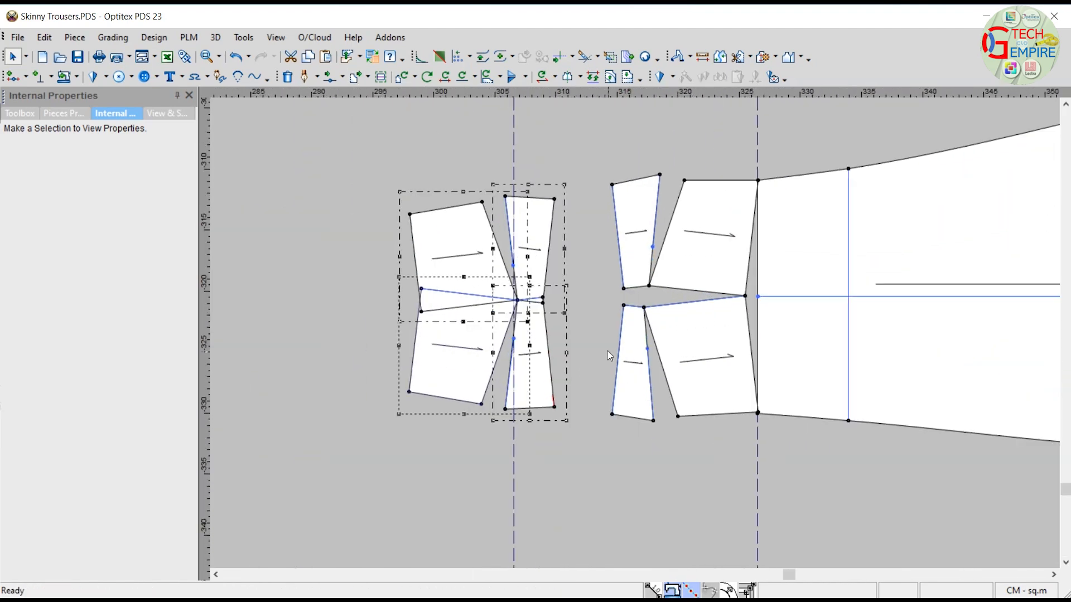
Step: Join the left section's two narrow pieces to the right section's narrow pieces at their outer top and bottom corners
click(553, 406)
drag(554, 407, 612, 418)
click(554, 199)
drag(554, 199, 612, 184)
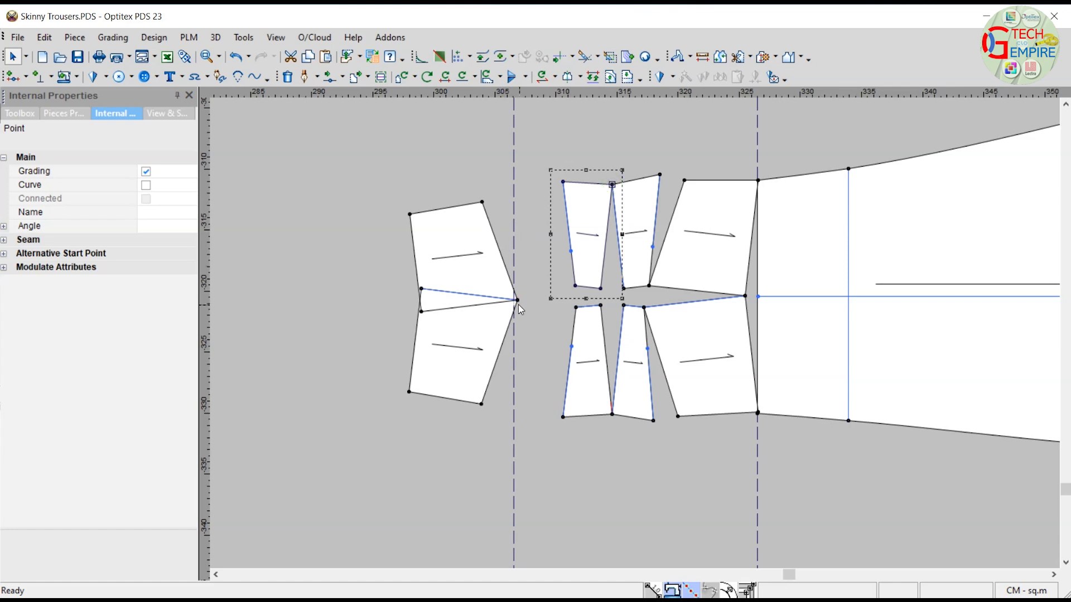
Step: Move the left section's wide upper piece until its inner cut point meets the adjacent narrow upper piece's inner corner
click(484, 210)
drag(483, 211, 492, 194)
drag(528, 287, 623, 327)
scroll(581, 290, up, 4)
scroll(608, 334, down, 2)
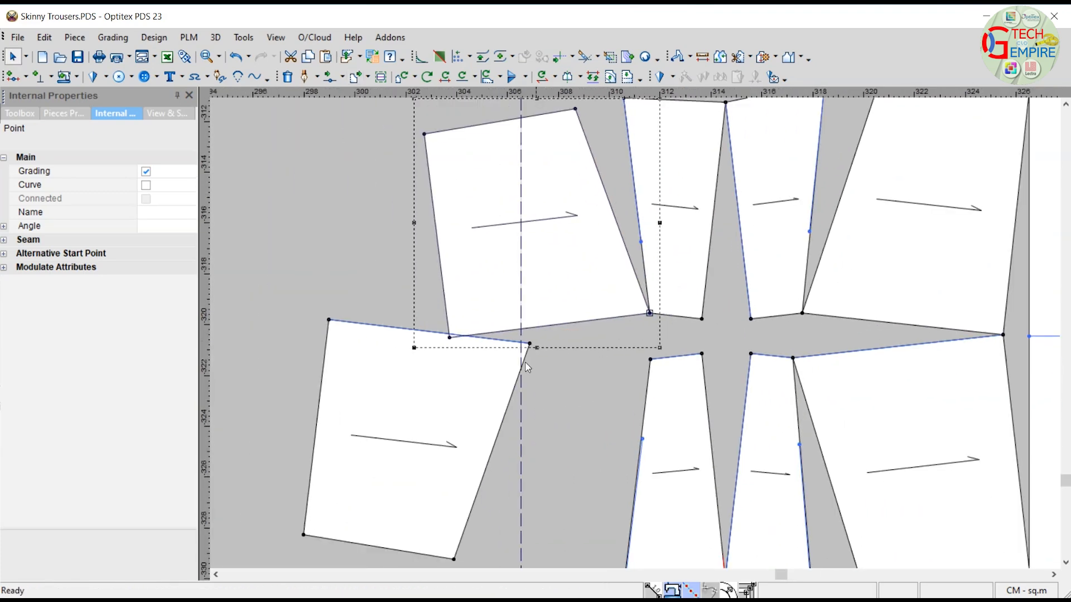
Step: Move the left section's wide lower piece to its narrow piece and align its upper left corner with the wide upper piece's corner
drag(528, 350, 649, 358)
scroll(630, 337, up, 4)
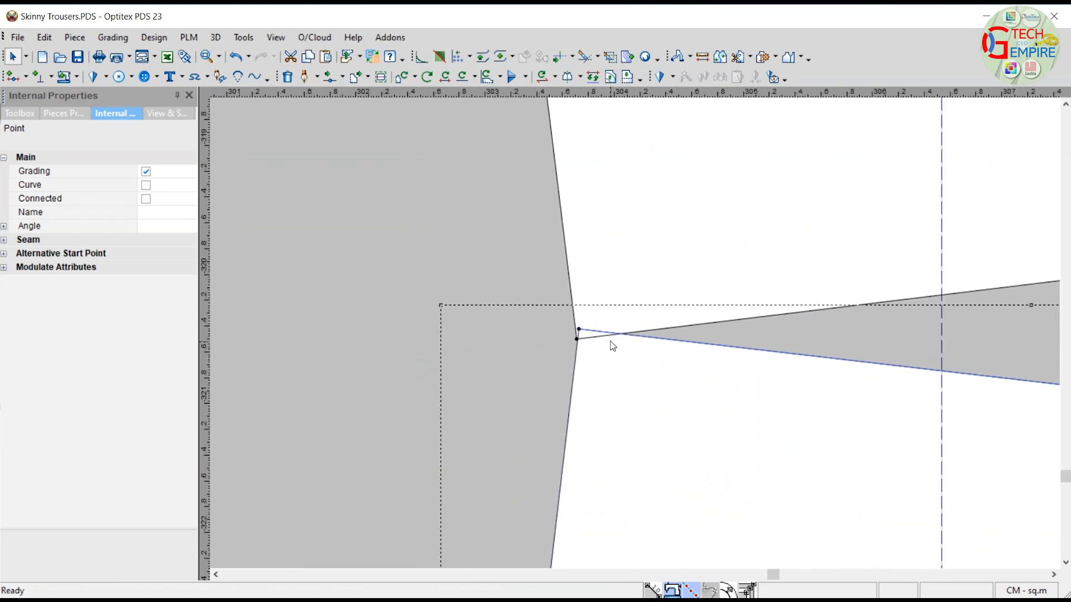
drag(580, 333, 577, 340)
scroll(577, 339, down, 2)
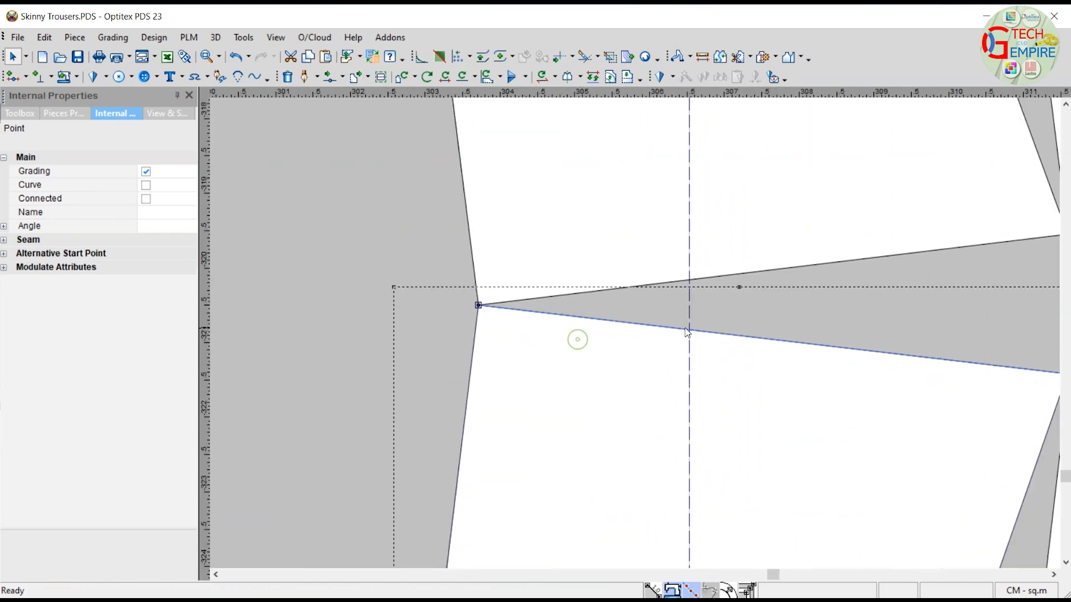
scroll(638, 330, down, 2)
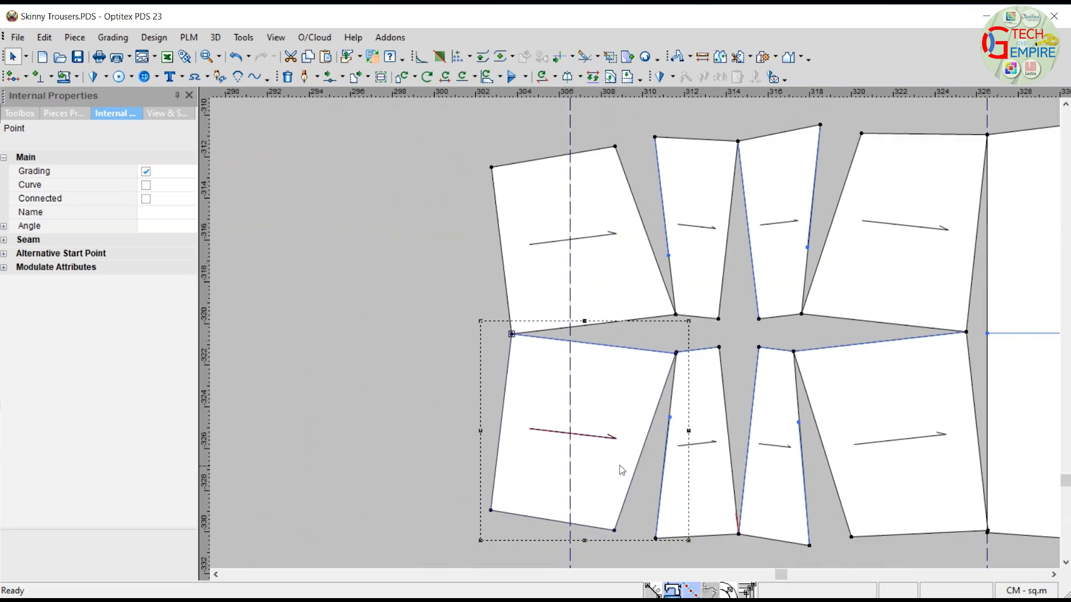
Step: Shift the right section's wide lower piece so its bottom outer corner meets the thigh section's lower knee corner
scroll(637, 337, down, 1)
scroll(636, 337, up, 4)
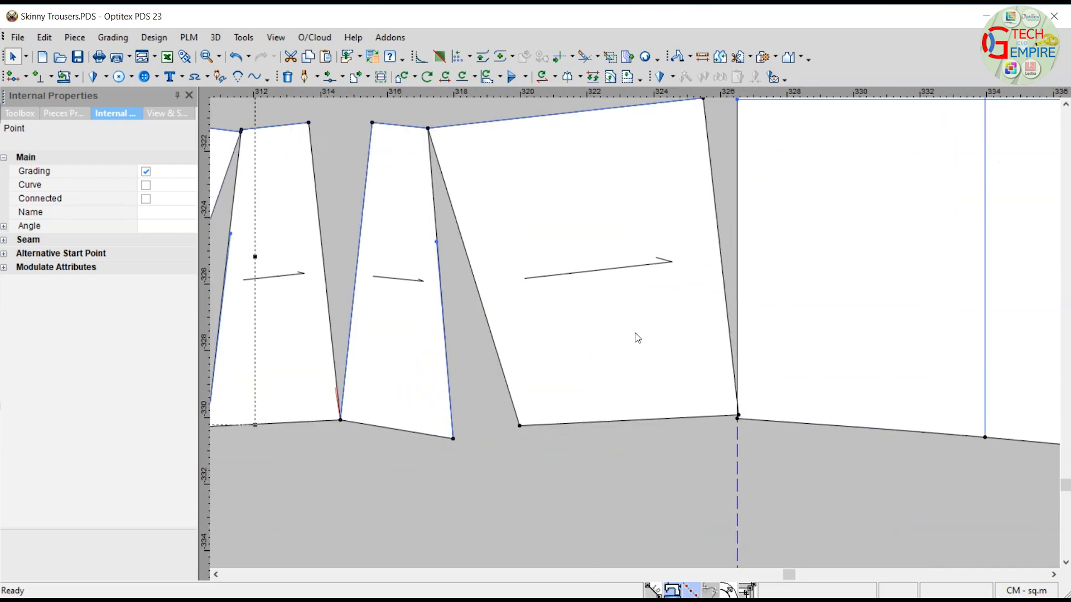
scroll(630, 324, up, 2)
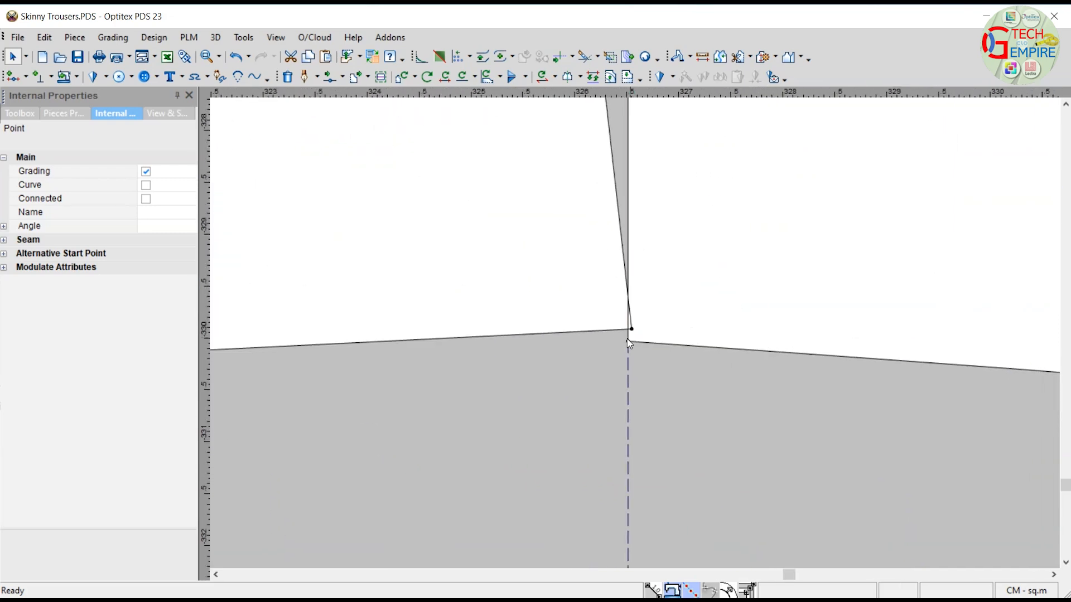
click(573, 345)
drag(632, 329, 628, 341)
scroll(638, 320, down, 4)
scroll(640, 323, down, 3)
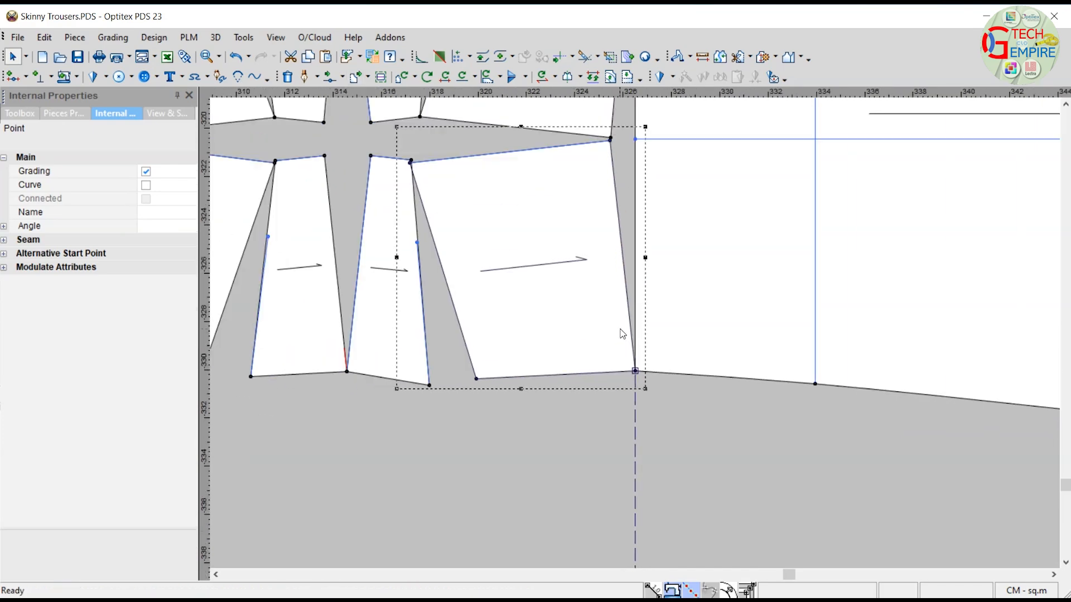
scroll(641, 310, up, 2)
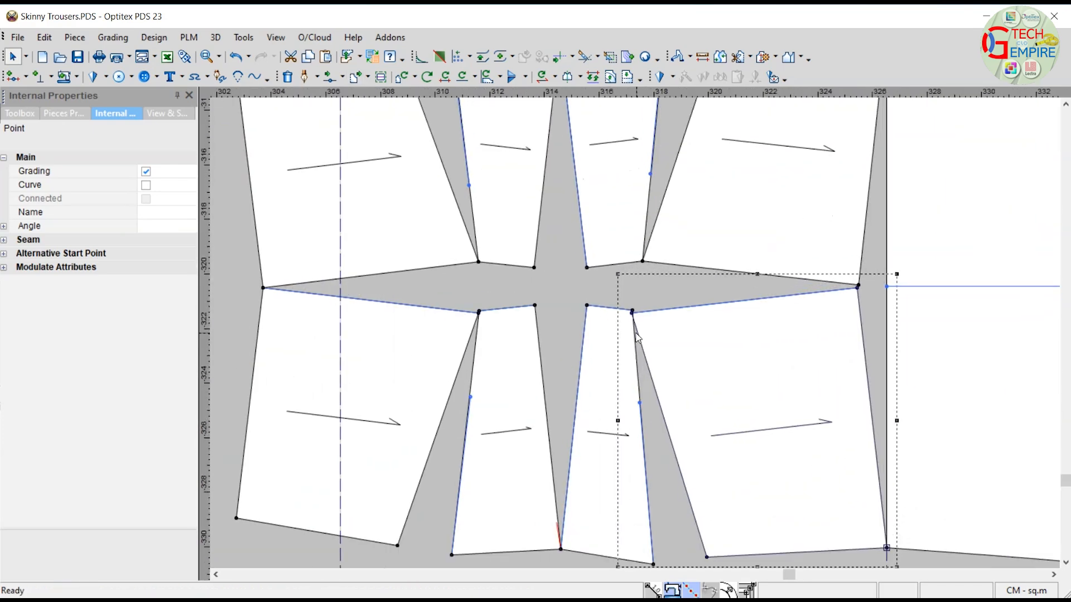
scroll(648, 324, down, 4)
scroll(645, 328, up, 1)
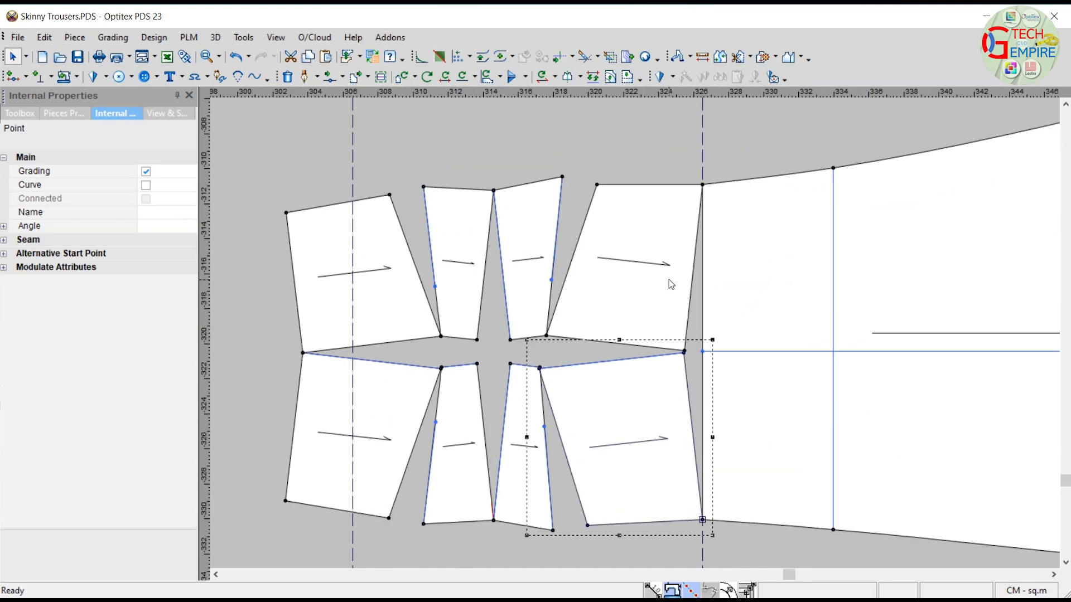
Step: Move the lower leg section back to the left knee pieces, matching its upper knee corner with the wide upper piece's outer corner
scroll(636, 345, down, 2)
drag(399, 344, 583, 373)
scroll(601, 315, up, 2)
drag(624, 285, 622, 262)
scroll(638, 440, up, 2)
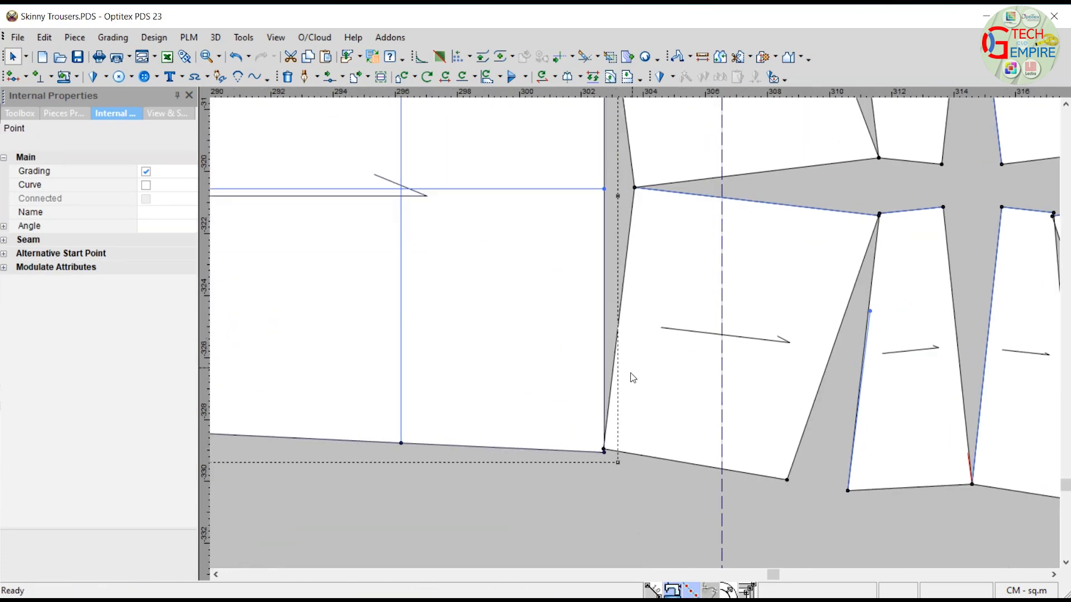
Step: Shift the left section's wide lower piece so its bottom outer corner meets the lower leg section's lower knee corner
click(610, 452)
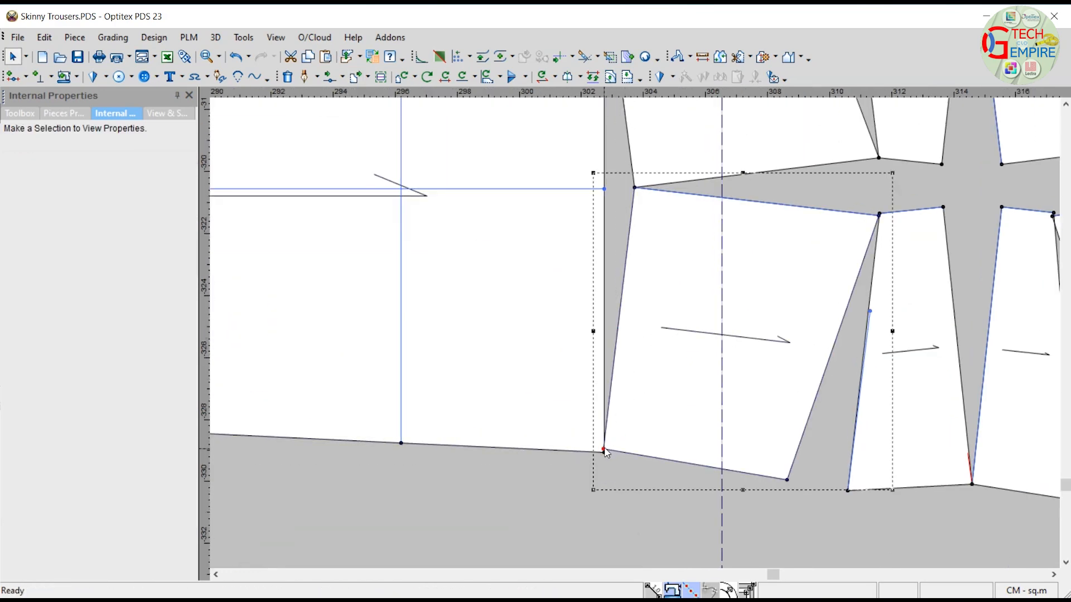
click(605, 450)
drag(608, 452, 612, 453)
scroll(612, 453, down, 3)
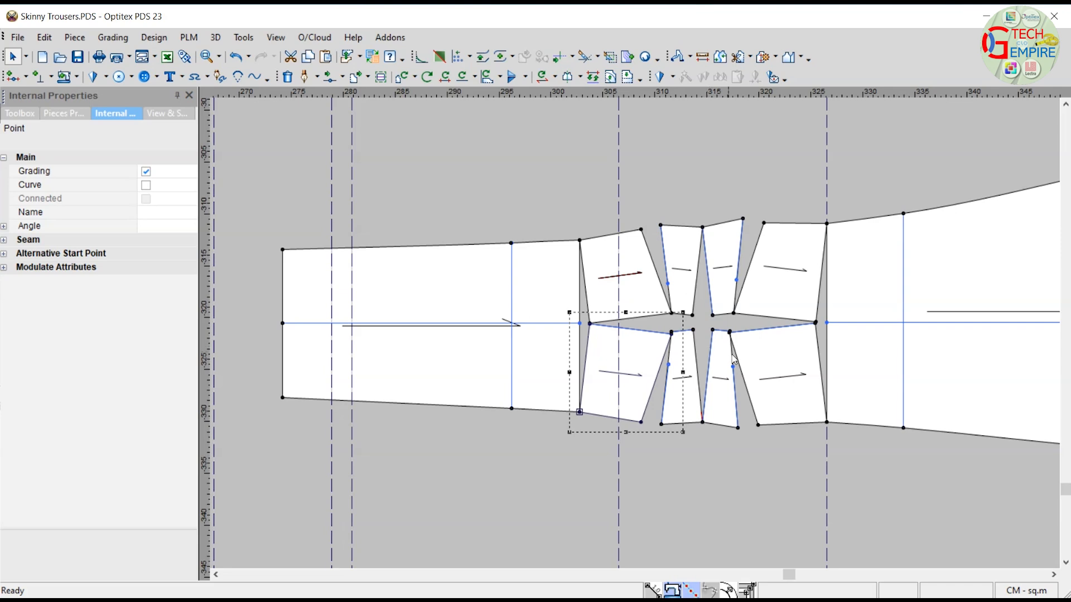
Step: Overlay the full trouser copy on the reassembled pattern, matching the copy's upper knee-line point with the shared upper corner of the narrow knee pieces
scroll(727, 378, up, 1)
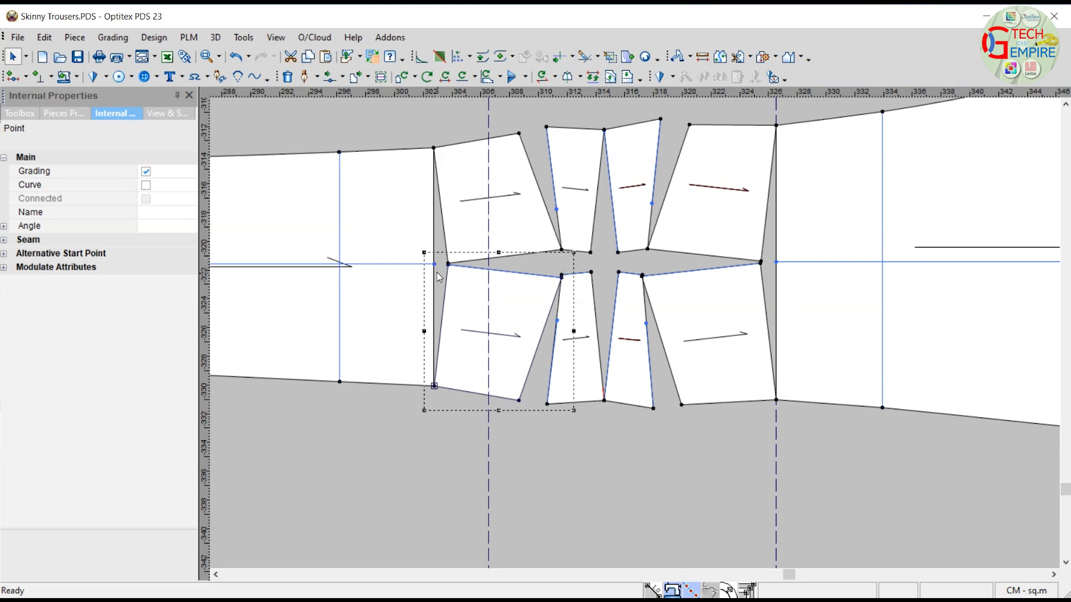
scroll(775, 264, down, 4)
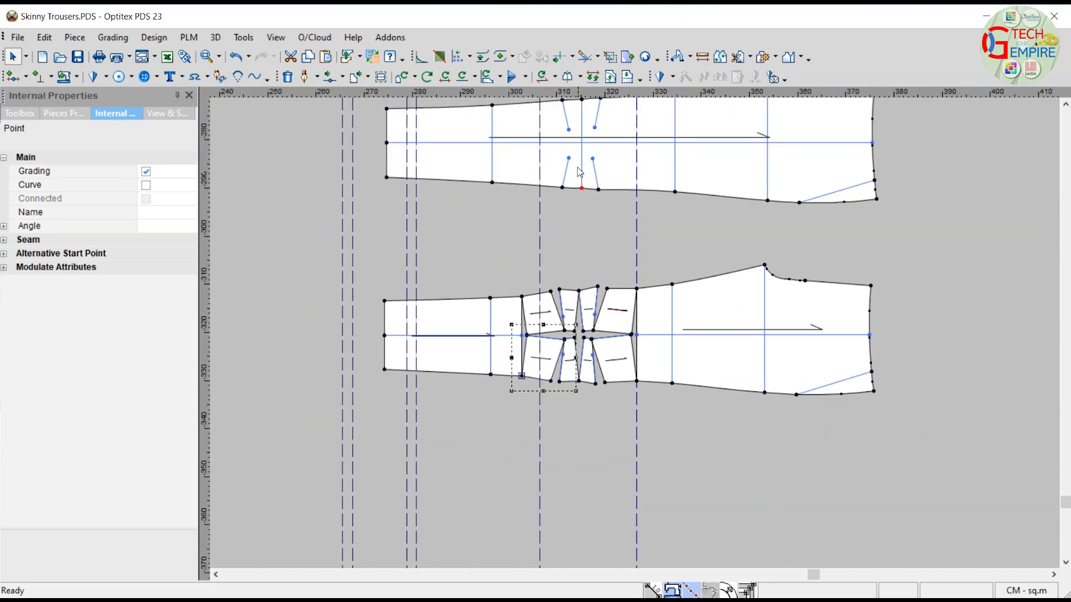
scroll(582, 156, down, 2)
drag(701, 224, 654, 389)
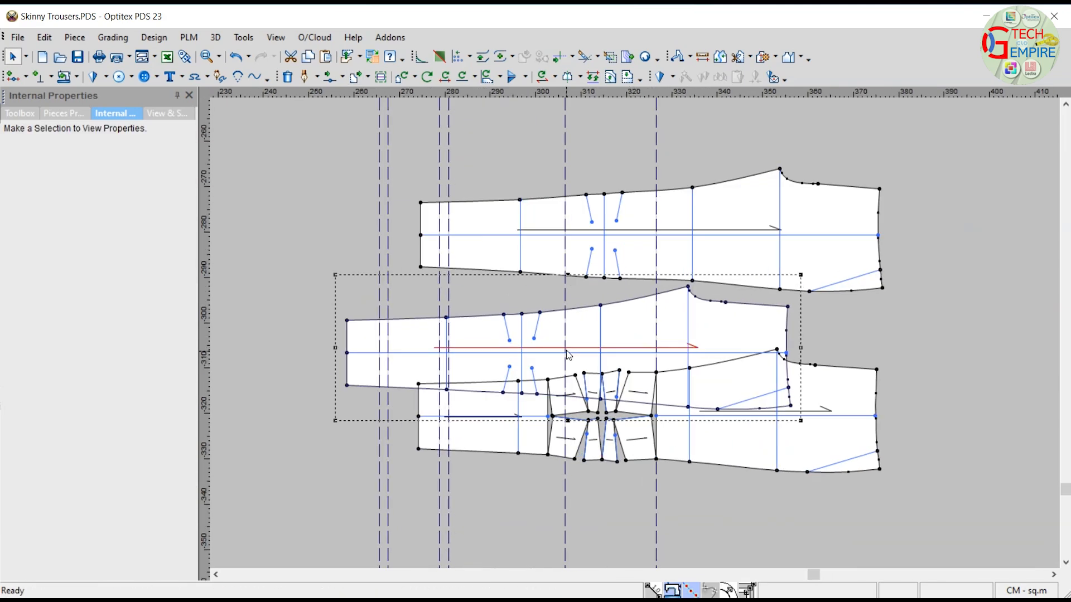
scroll(624, 357, up, 3)
click(548, 261)
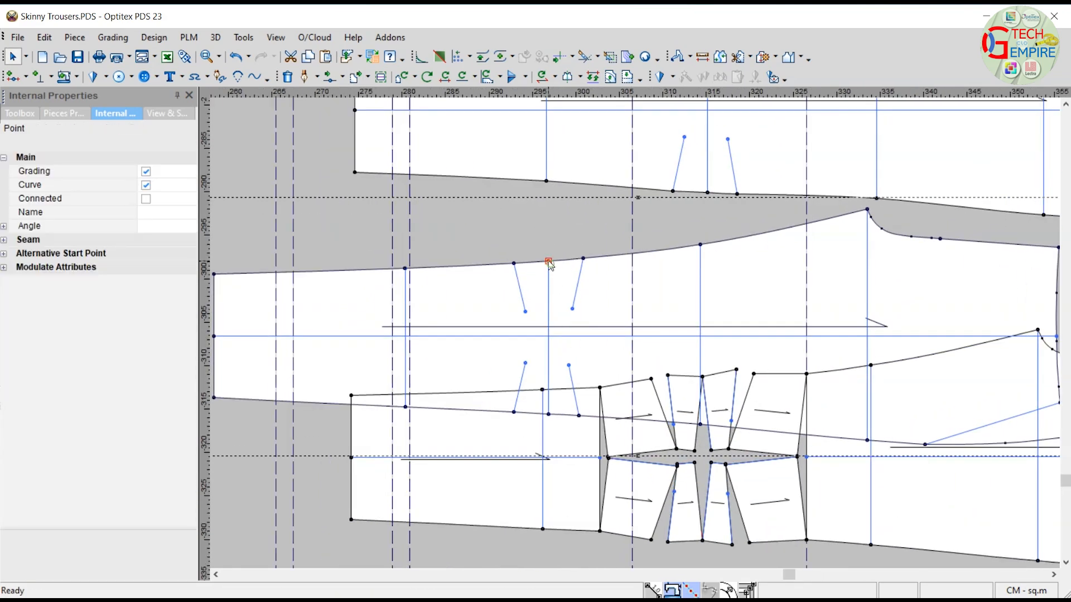
key(space)
click(702, 378)
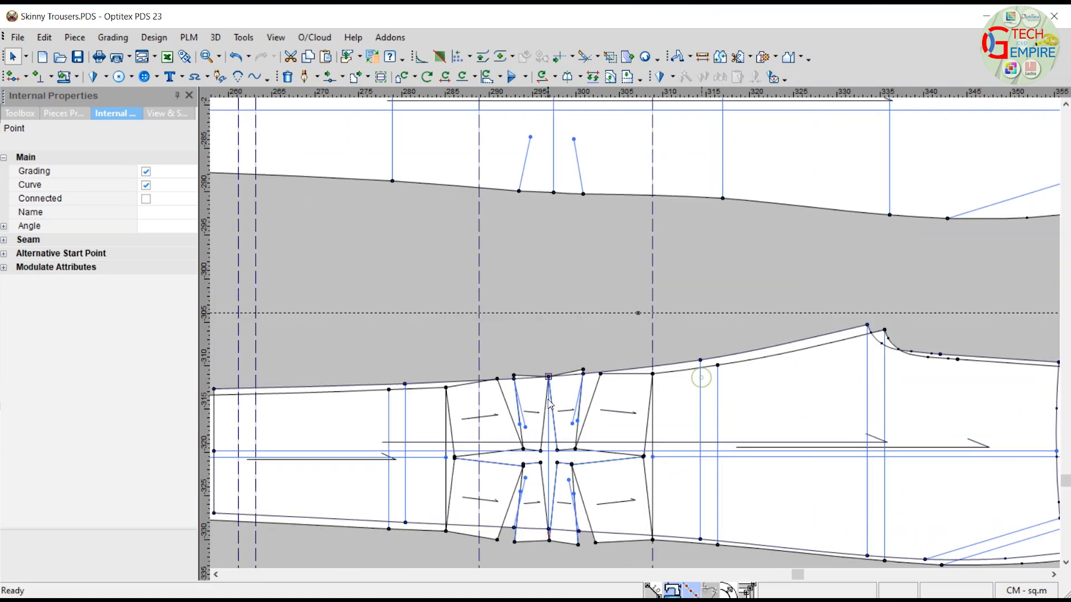
Step: Shift the overlaid trouser copy down so its knee line sits centred between the upper and lower edges of the knee pieces
scroll(544, 409, down, 2)
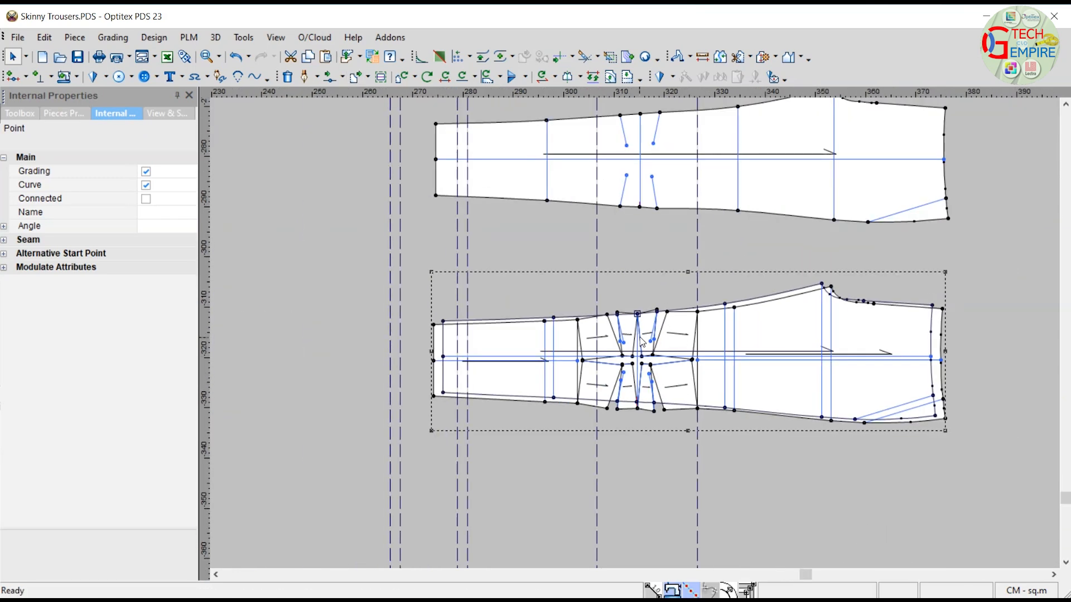
scroll(645, 335, up, 1)
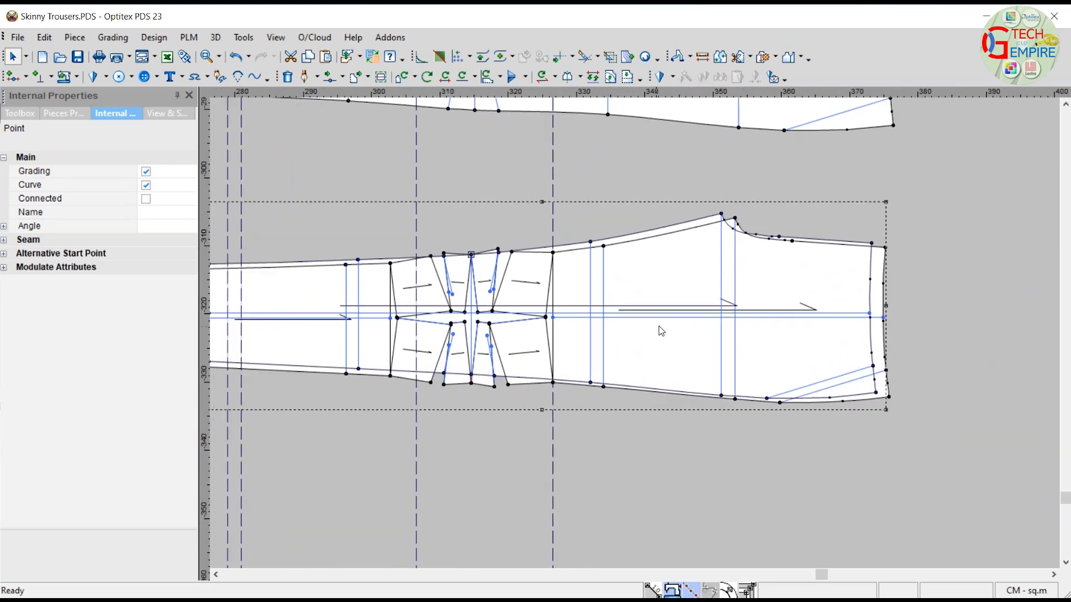
scroll(874, 268, down, 2)
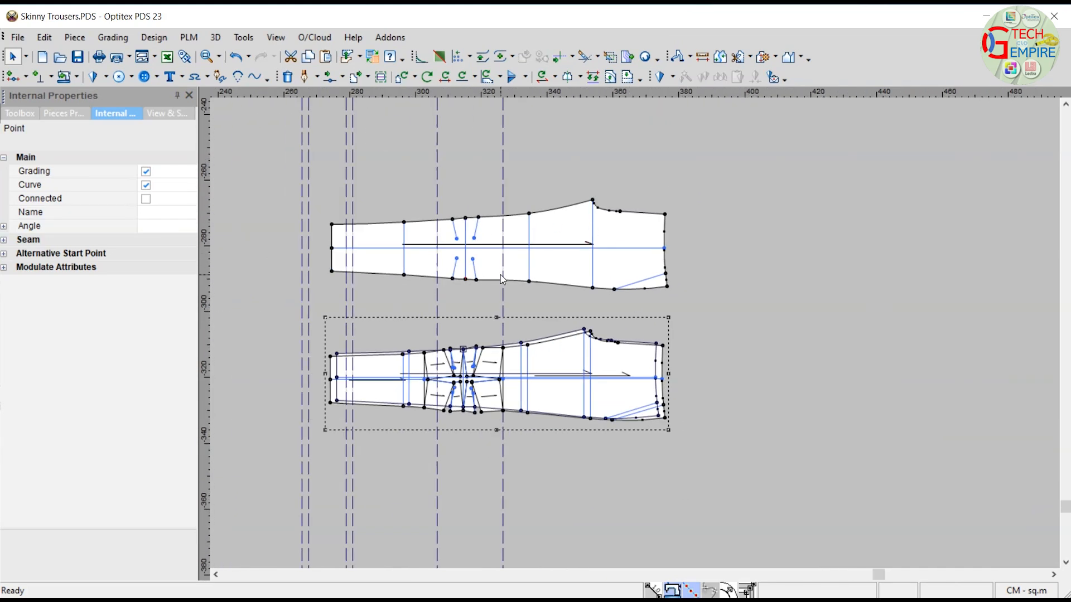
scroll(637, 337, up, 4)
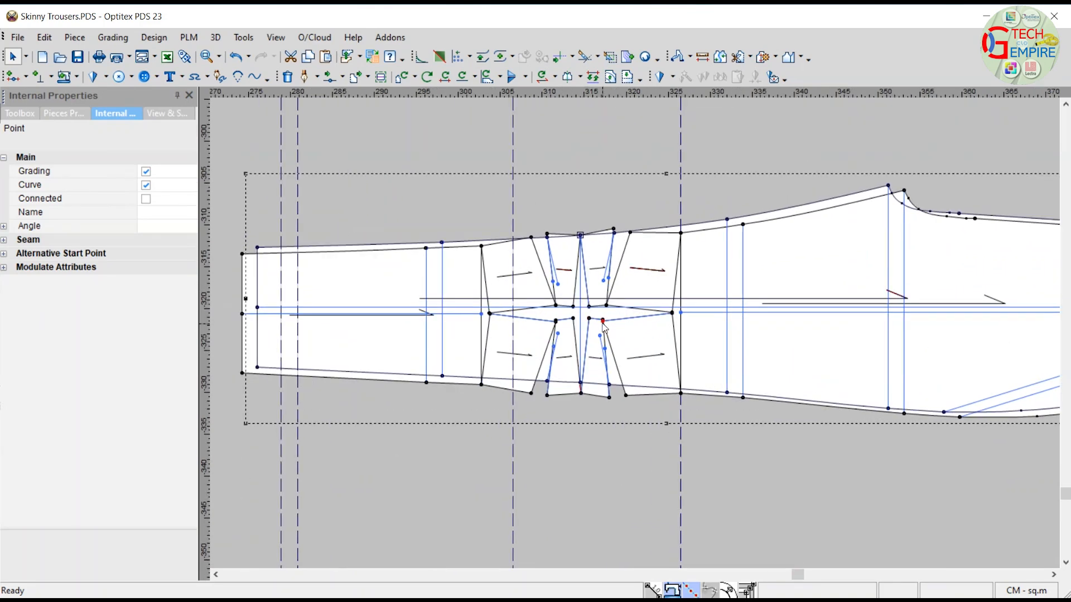
scroll(605, 327, up, 1)
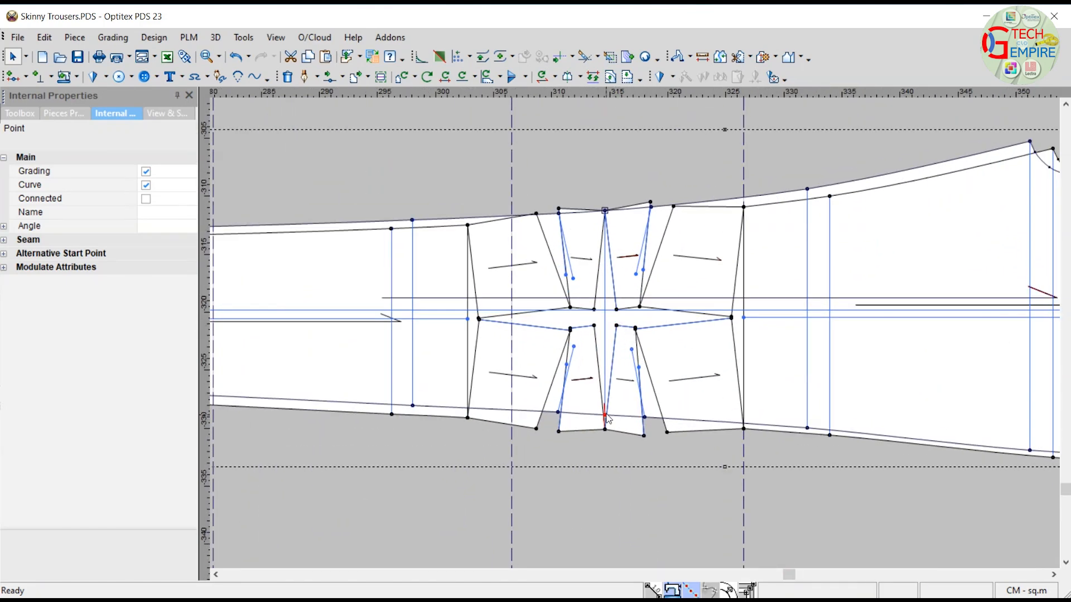
scroll(607, 418, up, 2)
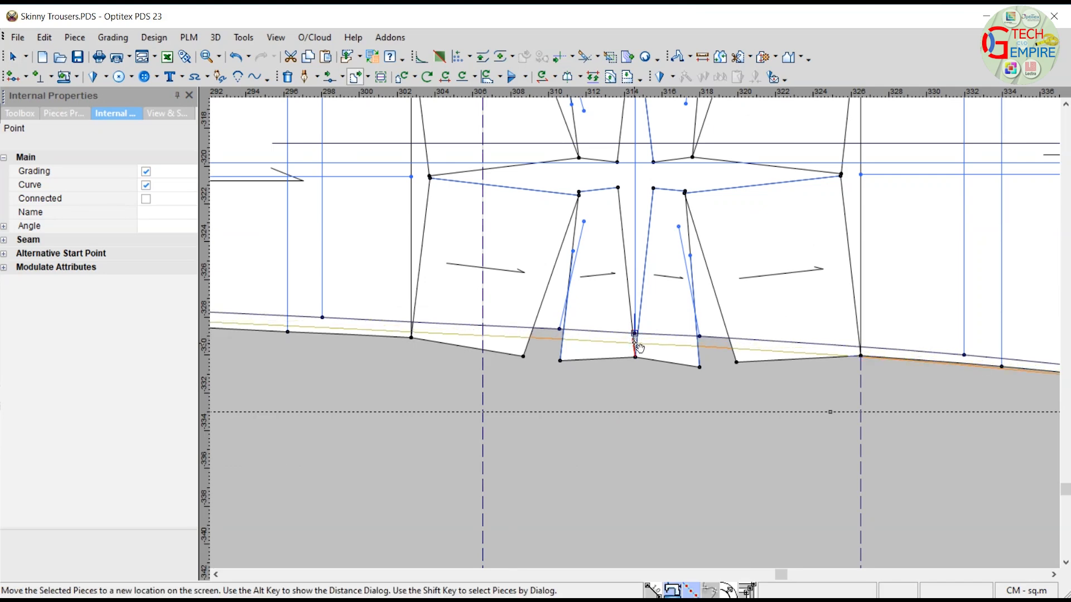
key(Escape)
Step: Compare the reassembled knee outline with the overlaid trouser copy and the original piece above, especially along the upper and lower knee edges
scroll(639, 348, down, 3)
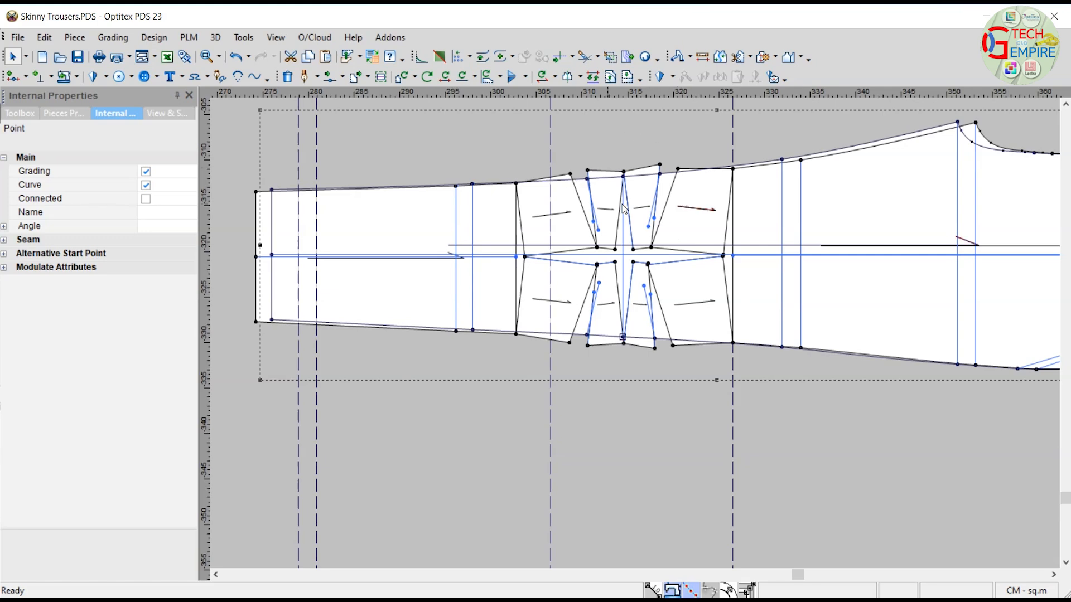
scroll(623, 209, down, 2)
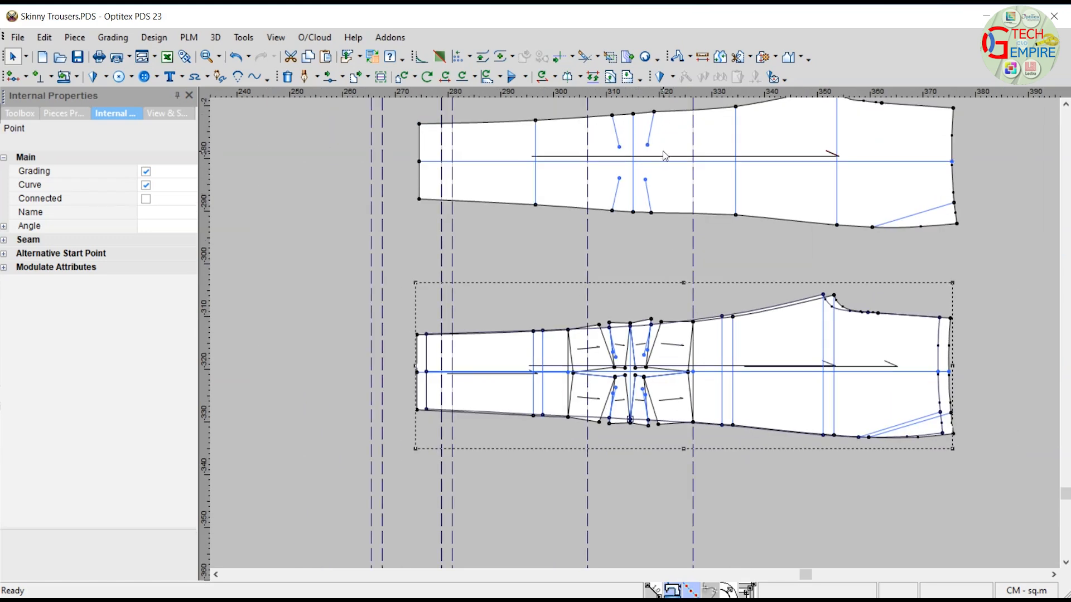
scroll(664, 155, down, 1)
scroll(644, 328, up, 3)
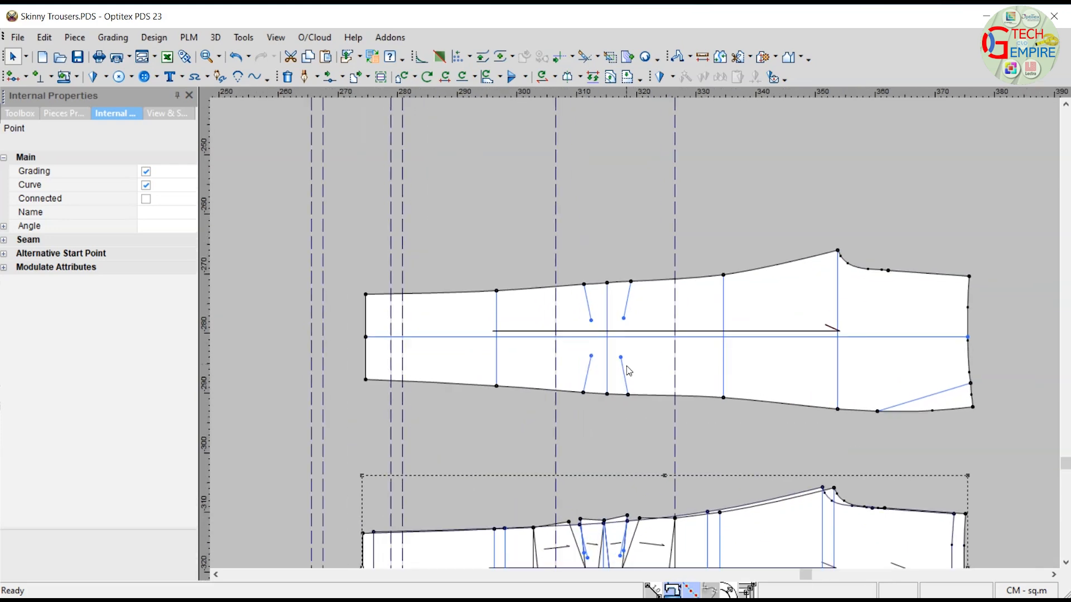
scroll(630, 424, down, 2)
scroll(637, 353, up, 3)
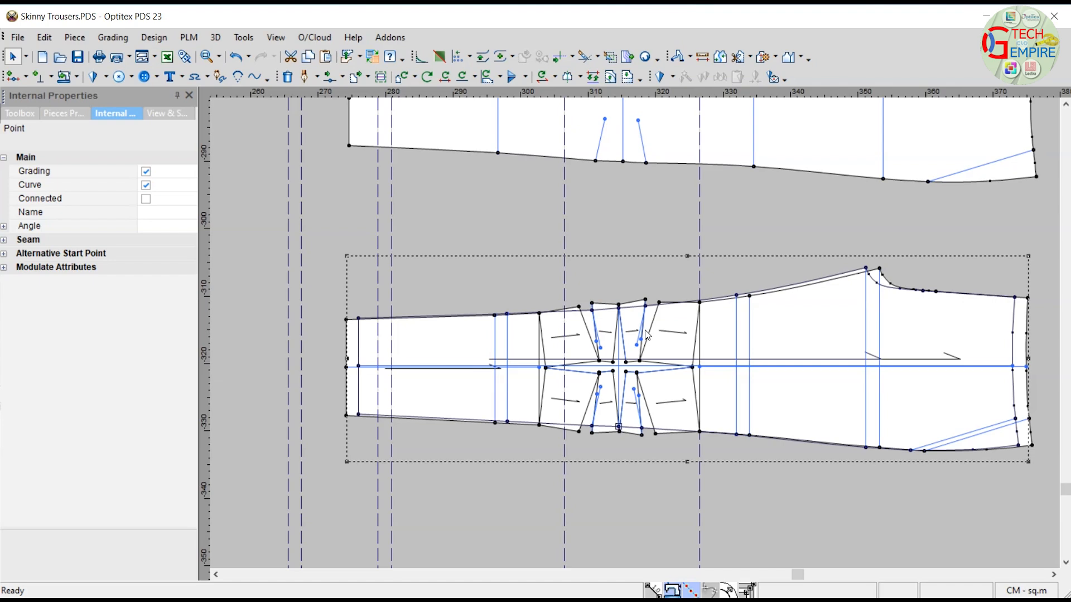
scroll(647, 334, down, 2)
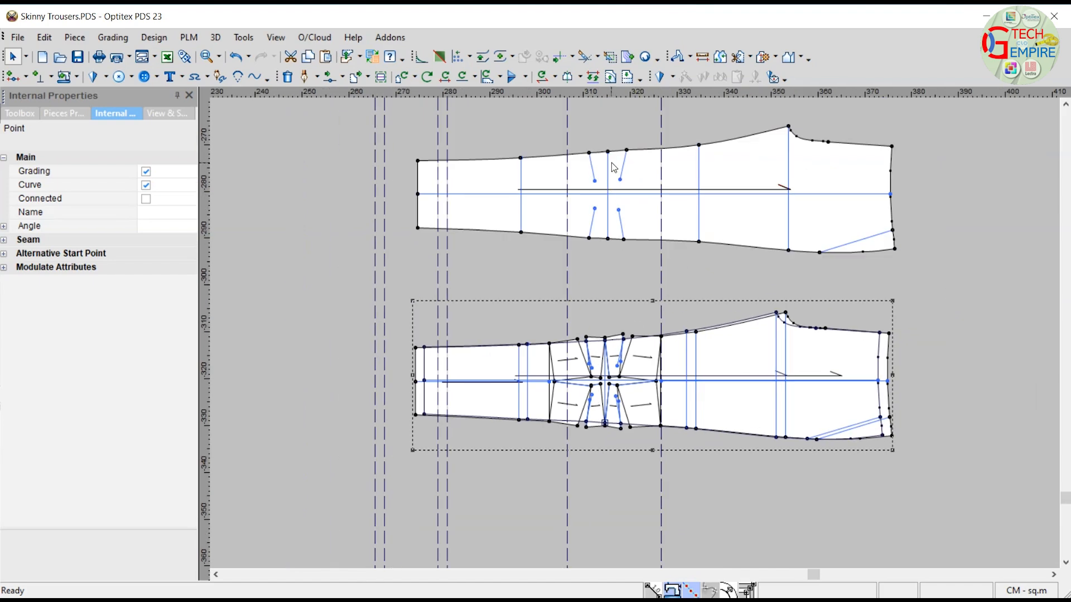
scroll(632, 368, up, 3)
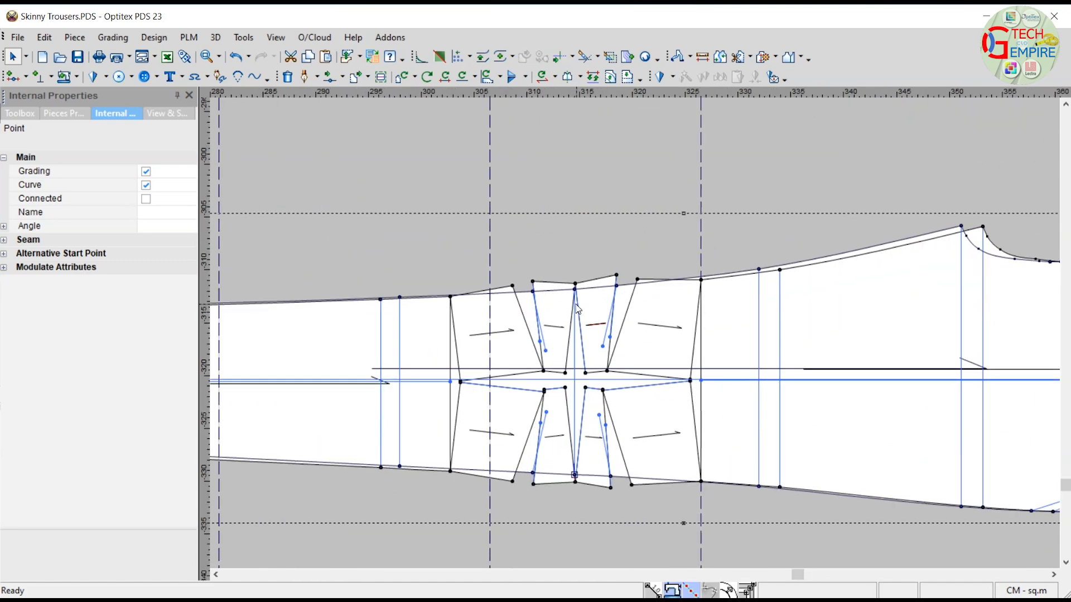
scroll(532, 310, up, 1)
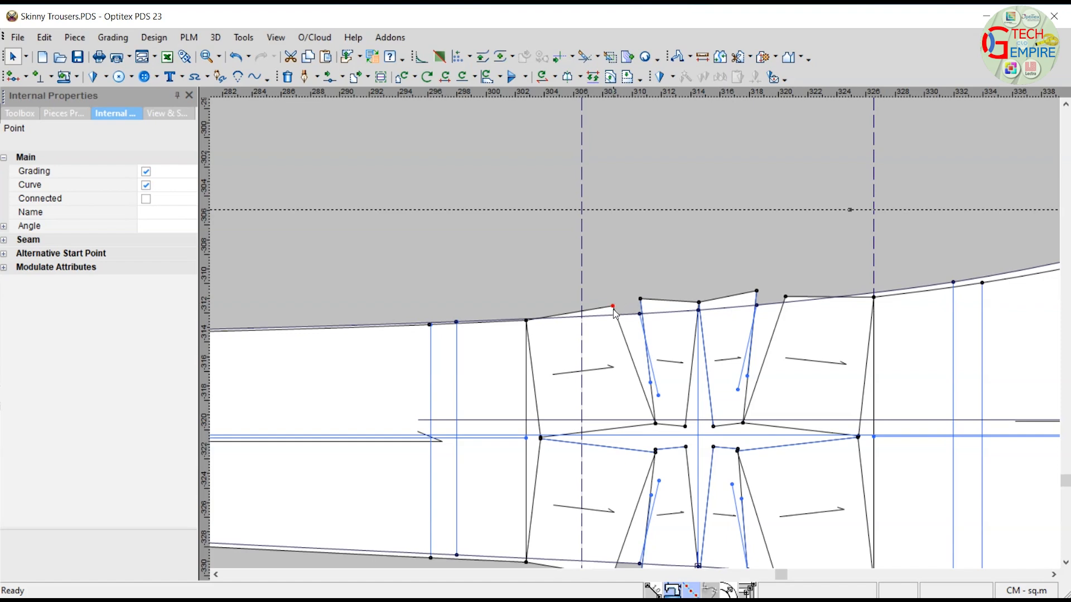
scroll(666, 407, down, 2)
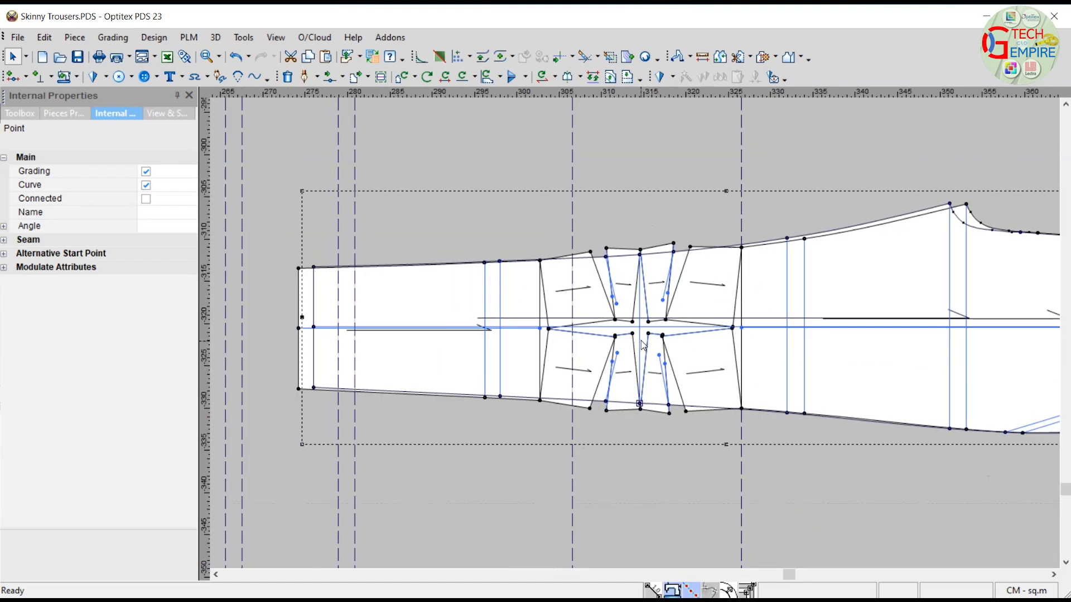
Step: Move the overlaid trouser copy below the reassembled pattern and remove the vertical guide lines
key(space)
click(639, 403)
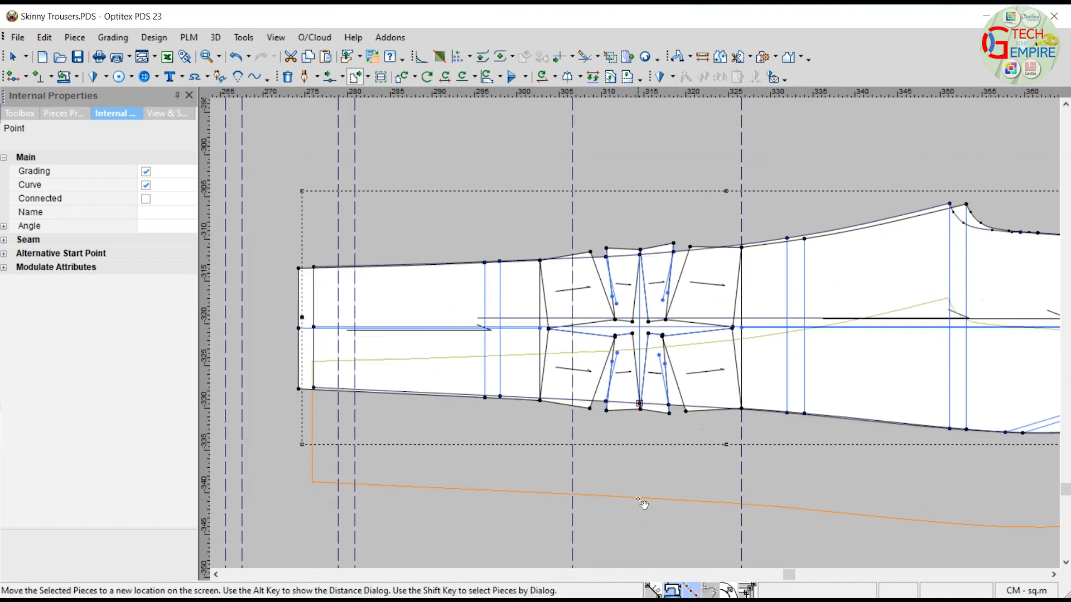
scroll(643, 500, down, 2)
click(644, 434)
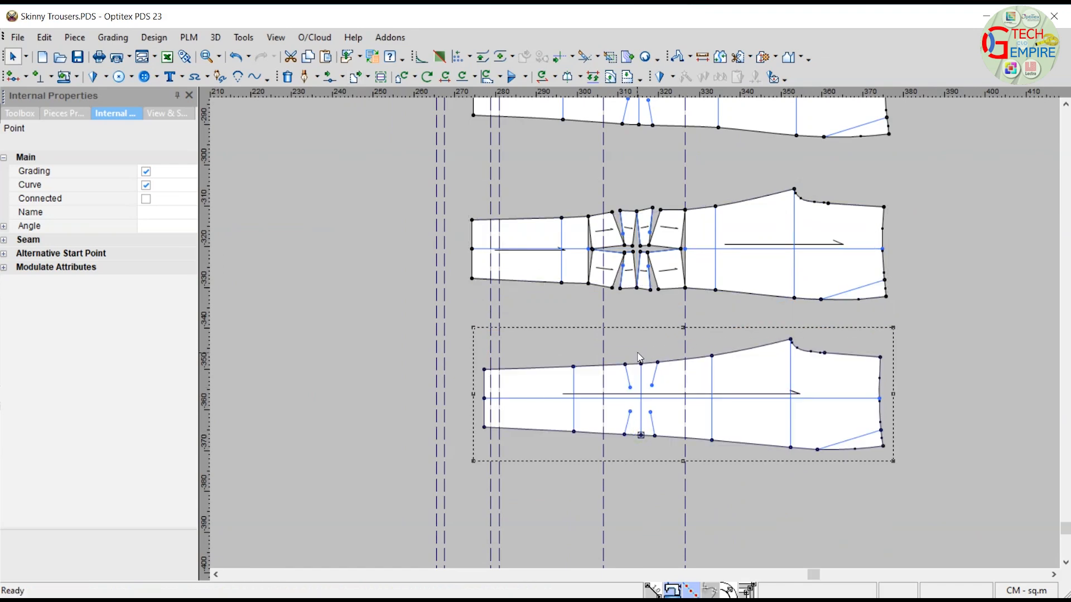
key(ctrl+alt+g)
scroll(641, 352, up, 2)
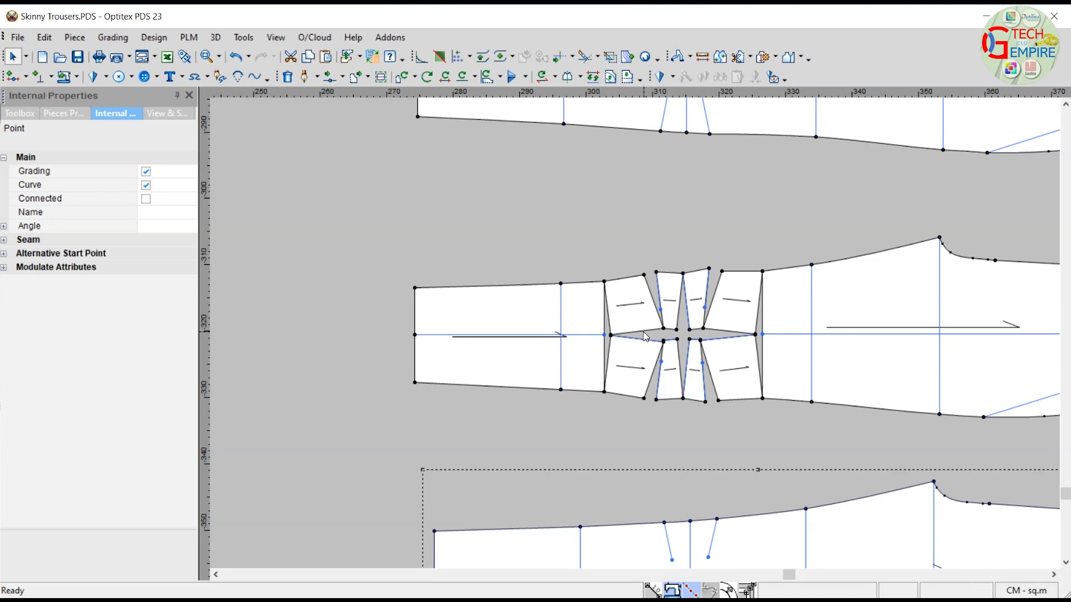
Step: Begin tracing a new piece from the hem's upper corner along the upper edge, following each knee piece and cut side to the thigh section
key(ctrl+b)
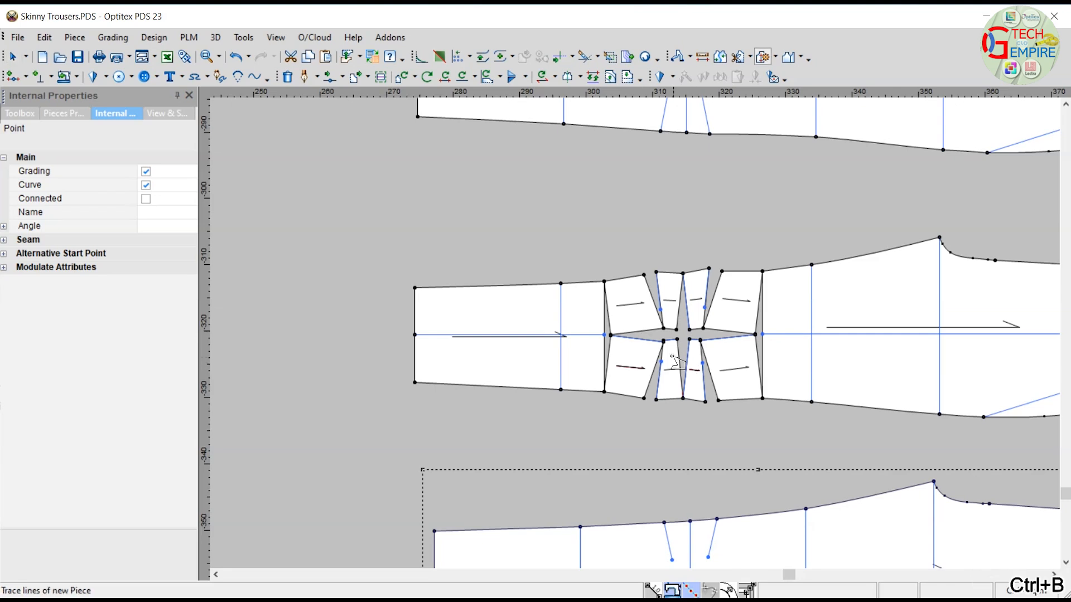
scroll(641, 337, up, 2)
click(301, 267)
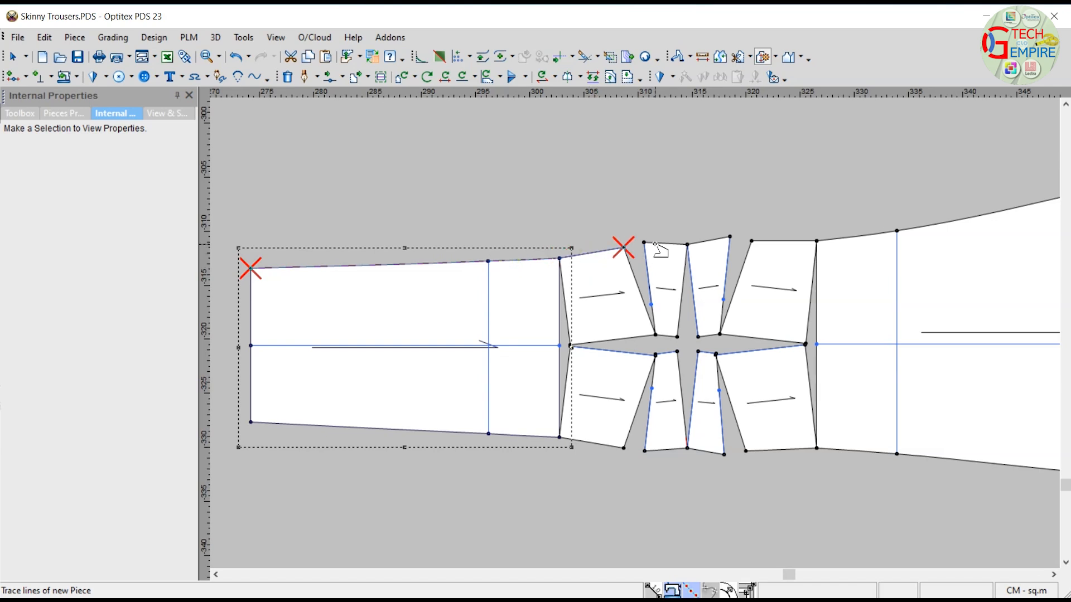
scroll(638, 279, up, 2)
click(666, 414)
click(648, 265)
click(701, 271)
click(742, 266)
click(788, 273)
click(808, 306)
click(873, 264)
click(962, 261)
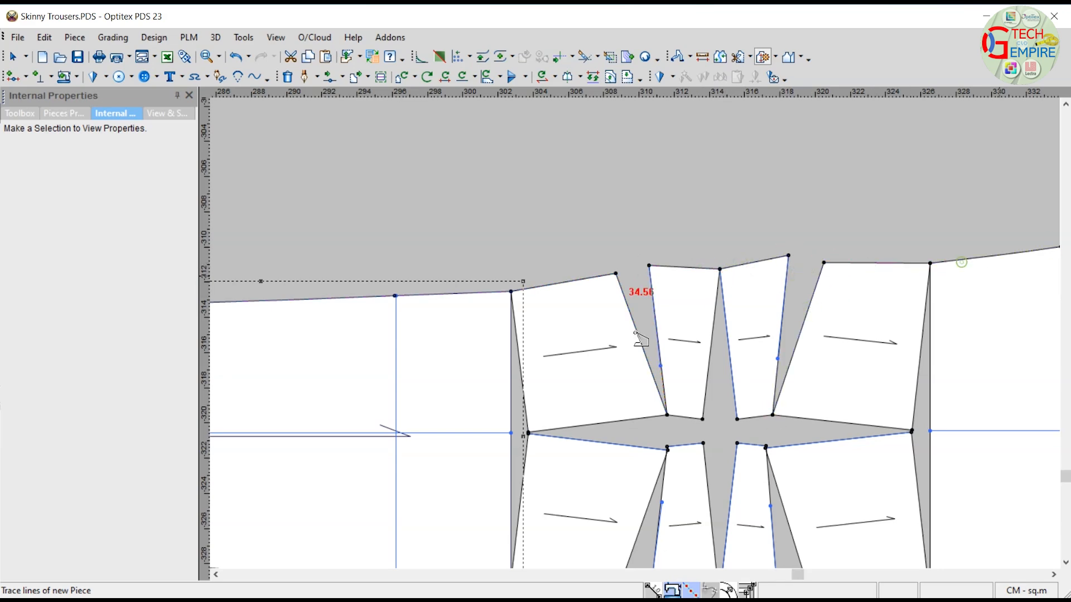
Step: Continue the trace along the thigh section's upper edge, around the crotch curve and along the waist
scroll(997, 274, down, 3)
click(749, 302)
scroll(841, 338, down, 4)
click(676, 318)
click(725, 326)
click(753, 351)
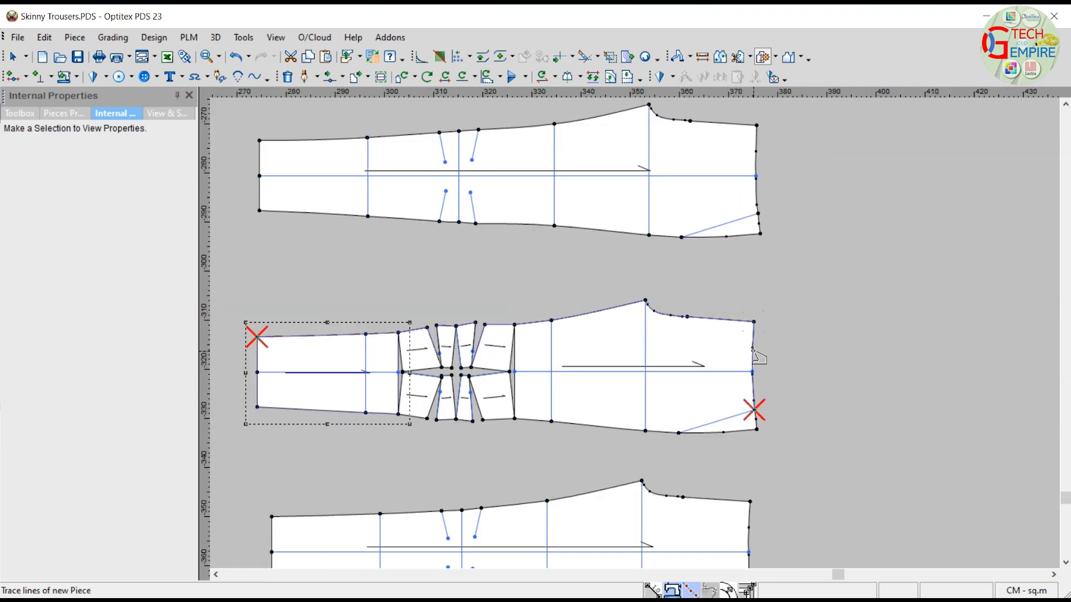
Step: Trace from the waist's lower corner along the thigh section's lower edge and the adjoining wide lower knee piece
click(754, 426)
click(689, 429)
click(661, 431)
click(563, 427)
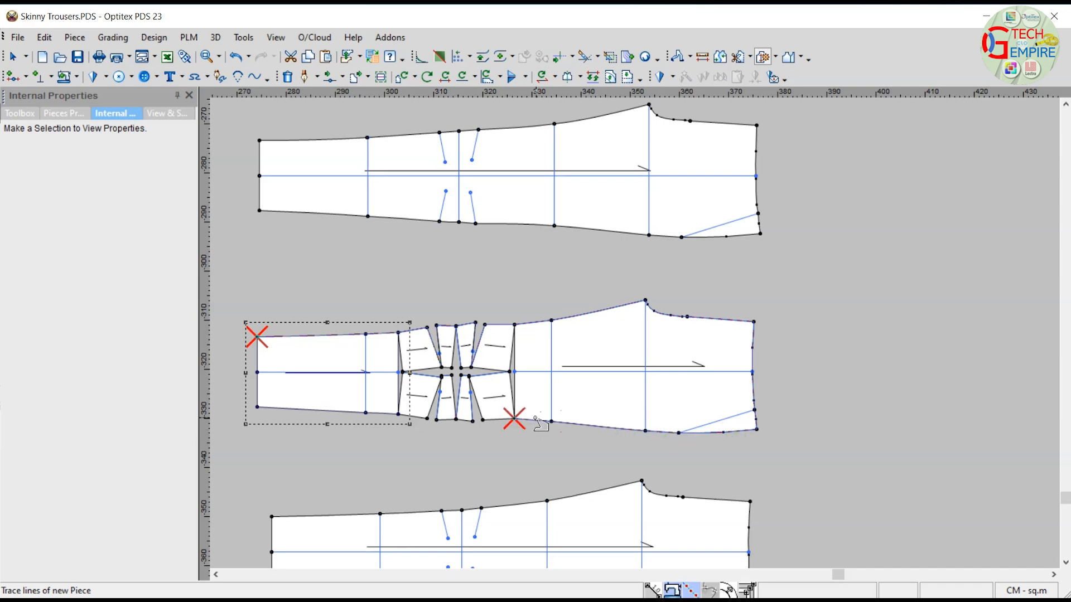
click(534, 420)
scroll(496, 428, up, 5)
click(643, 306)
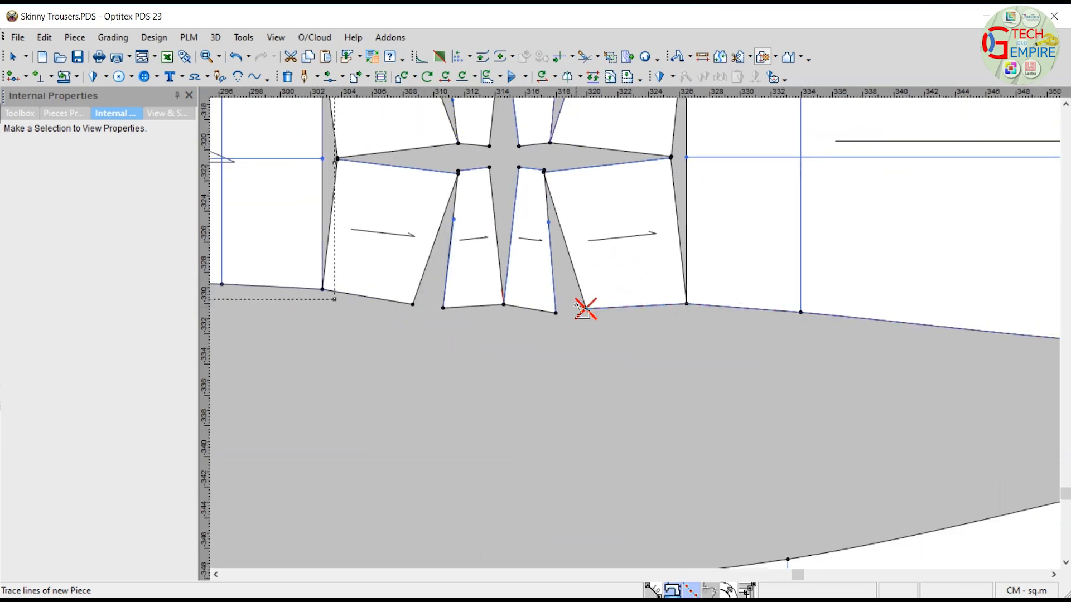
Step: Trace the lower knee pieces and both sides of their open cuts through to the lower leg section's lower edge
click(574, 273)
click(552, 272)
click(530, 307)
click(488, 310)
click(446, 277)
click(426, 265)
click(365, 297)
click(305, 288)
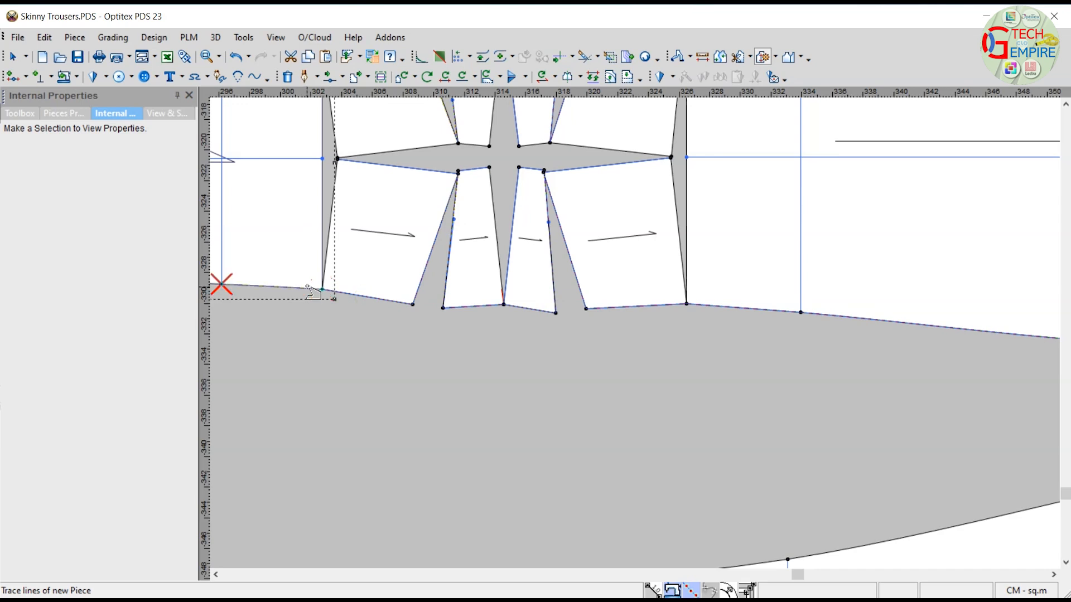
Step: Close the traced outline along the lower leg's lower edge and the hem, and return to the Select tool
scroll(252, 303, down, 3)
click(568, 323)
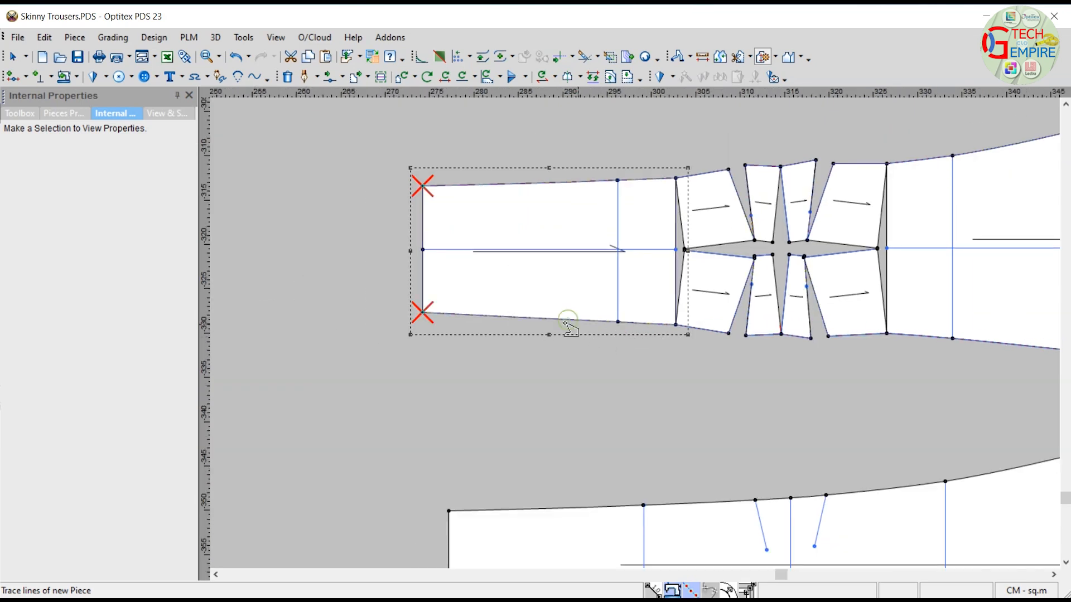
click(428, 288)
click(427, 233)
click(481, 341)
scroll(637, 334, down, 4)
right_click(600, 204)
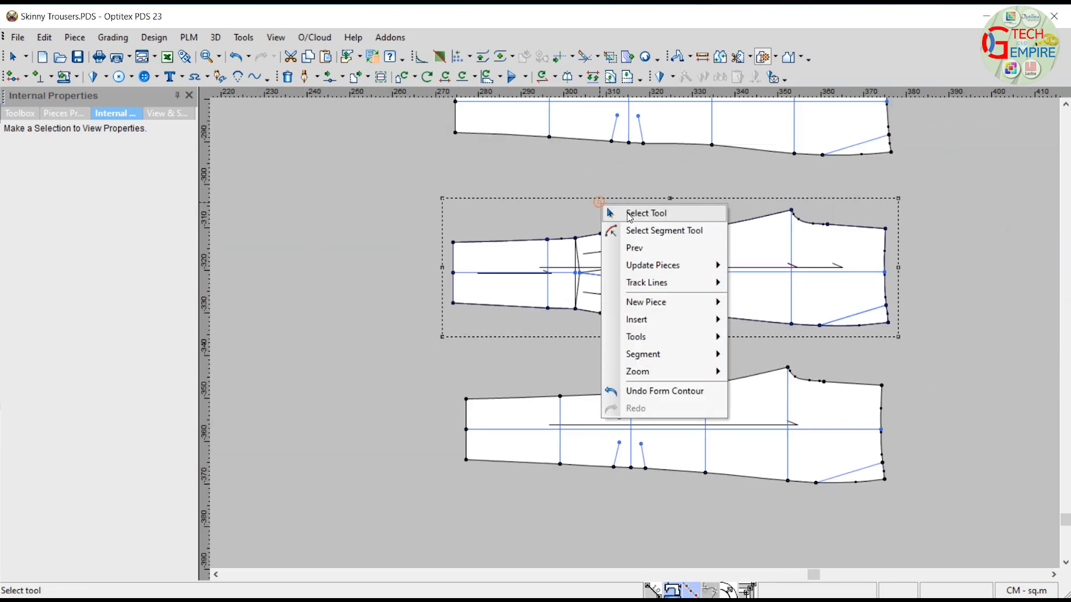
click(619, 213)
Step: Move the newly traced trouser piece below the full trouser copy, clear of the other patterns
scroll(650, 260, down, 4)
key(space)
scroll(533, 405, down, 1)
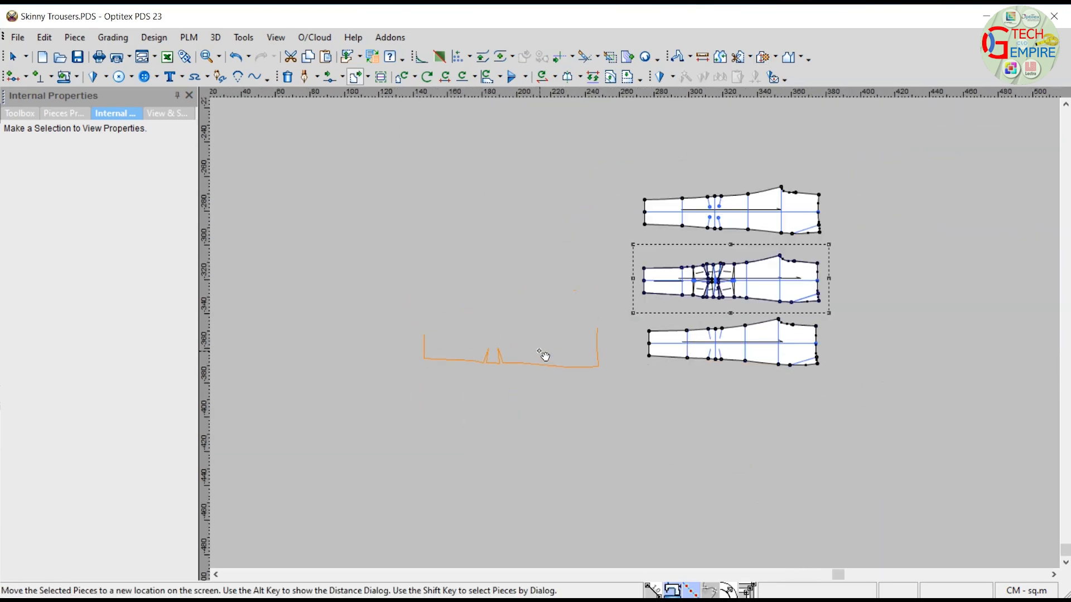
click(751, 411)
scroll(750, 411, up, 2)
scroll(638, 337, up, 2)
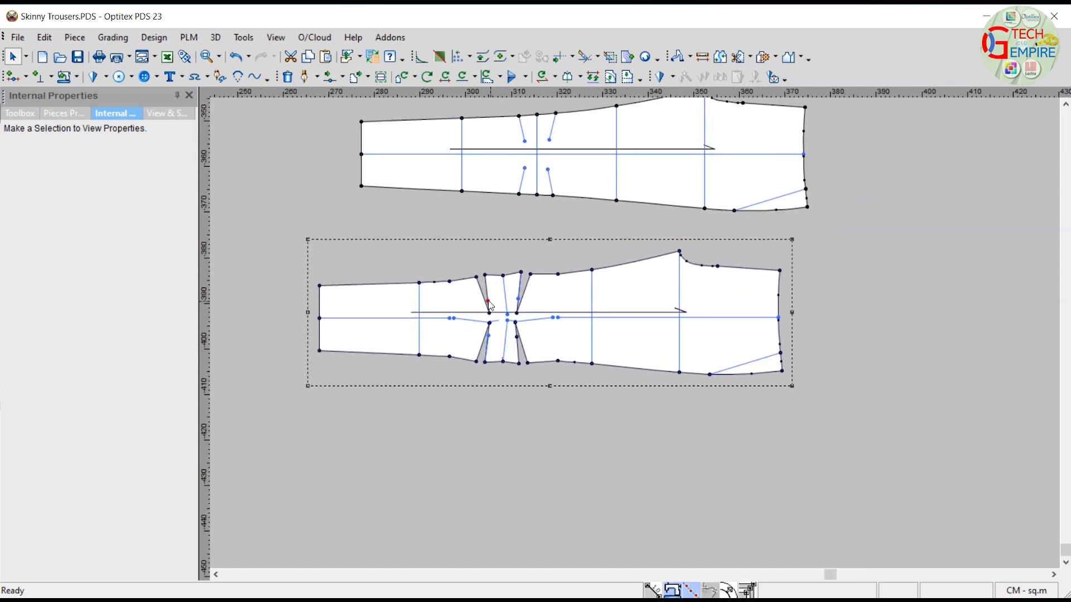
scroll(637, 337, up, 3)
scroll(637, 337, up, 1)
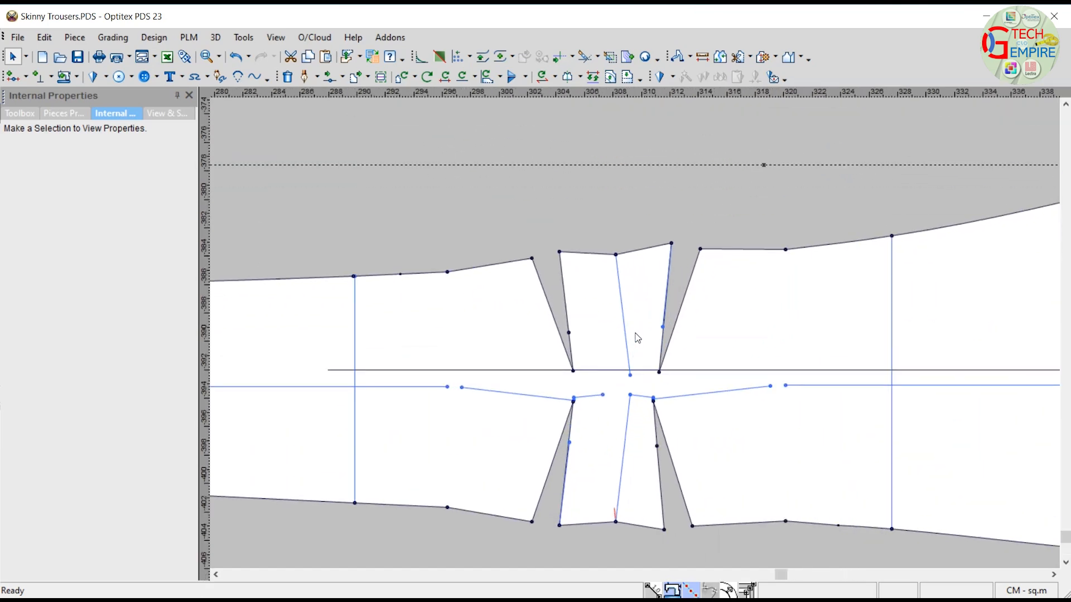
scroll(637, 335, up, 2)
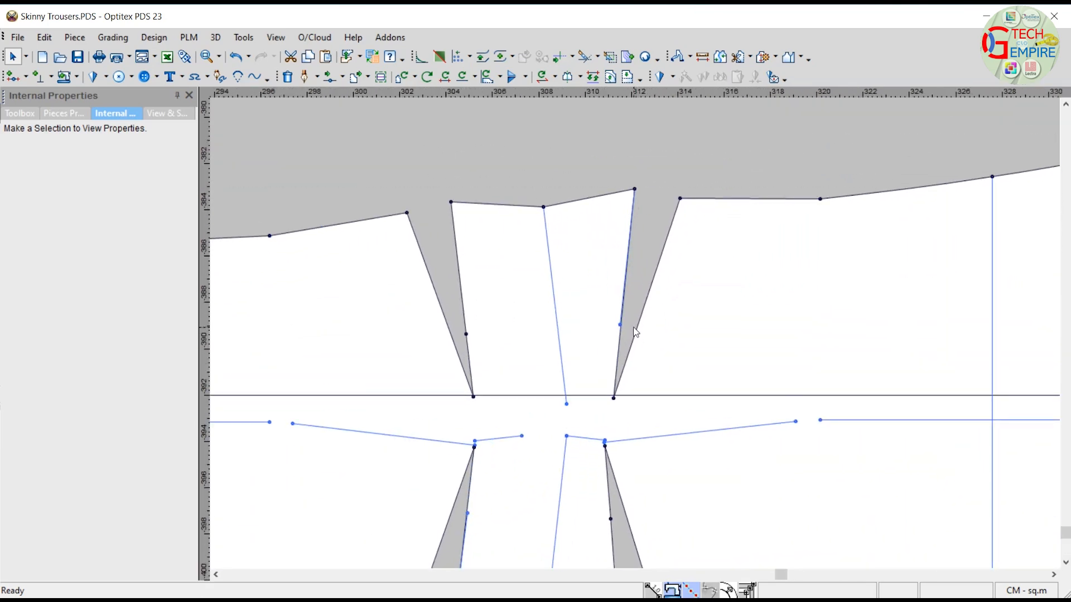
Step: Draft the first dart leg at the upper edge's thigh-side cut, from its thigh-side corner to an inner point about 5.97 cm away
scroll(640, 309, up, 1)
key(d)
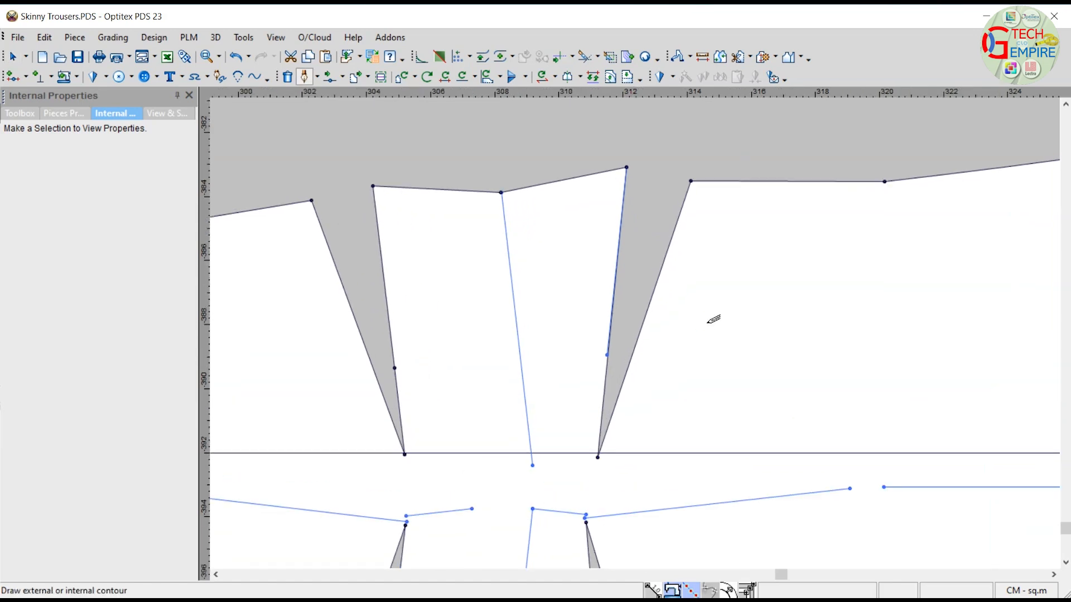
click(691, 181)
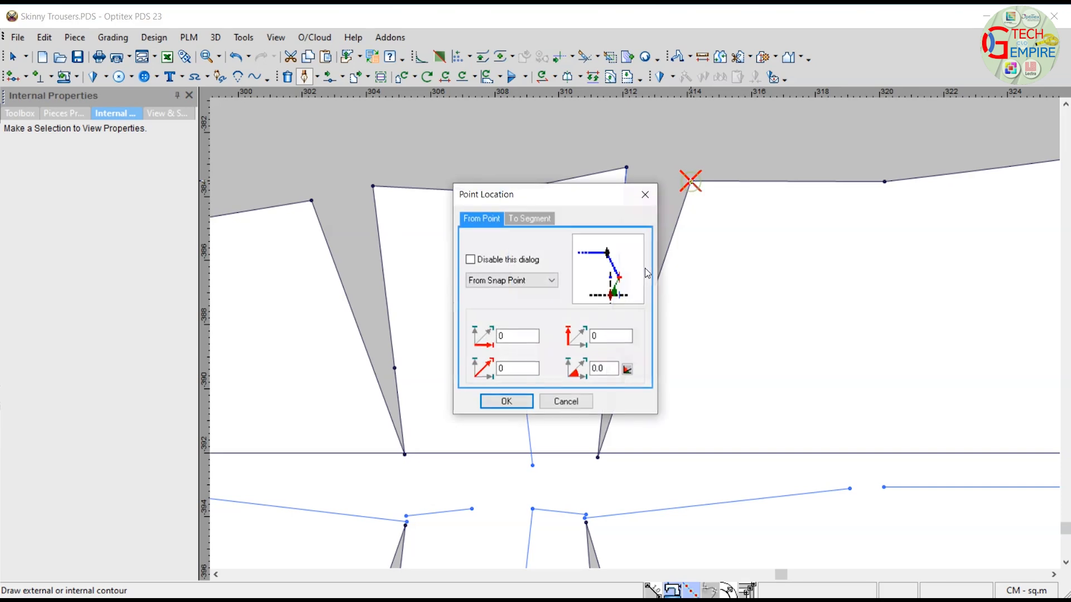
click(506, 400)
scroll(629, 464, up, 1)
scroll(639, 343, down, 1)
scroll(641, 328, up, 2)
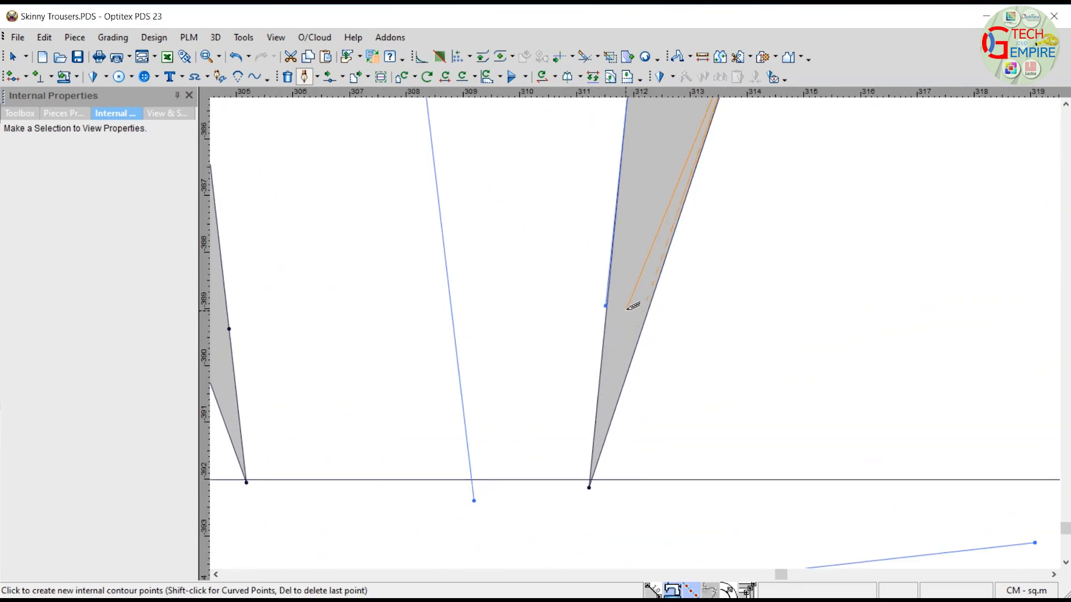
click(629, 307)
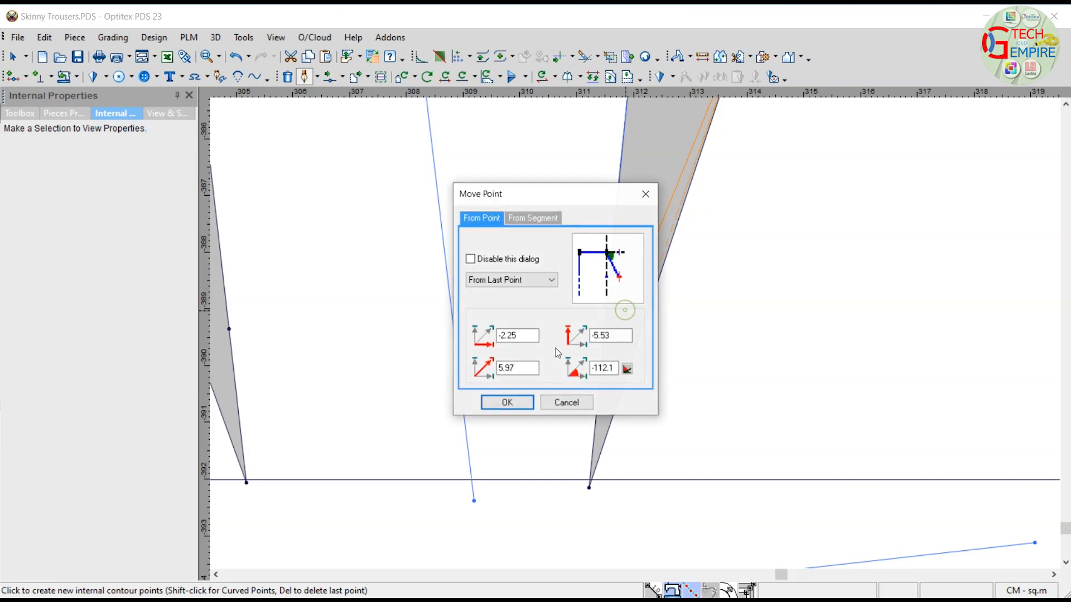
click(505, 401)
Step: Draft the second leg up to the cut's opposite corner and finish the contour, setting grading by extending the drafting line
scroll(646, 325, down, 1)
scroll(644, 317, up, 1)
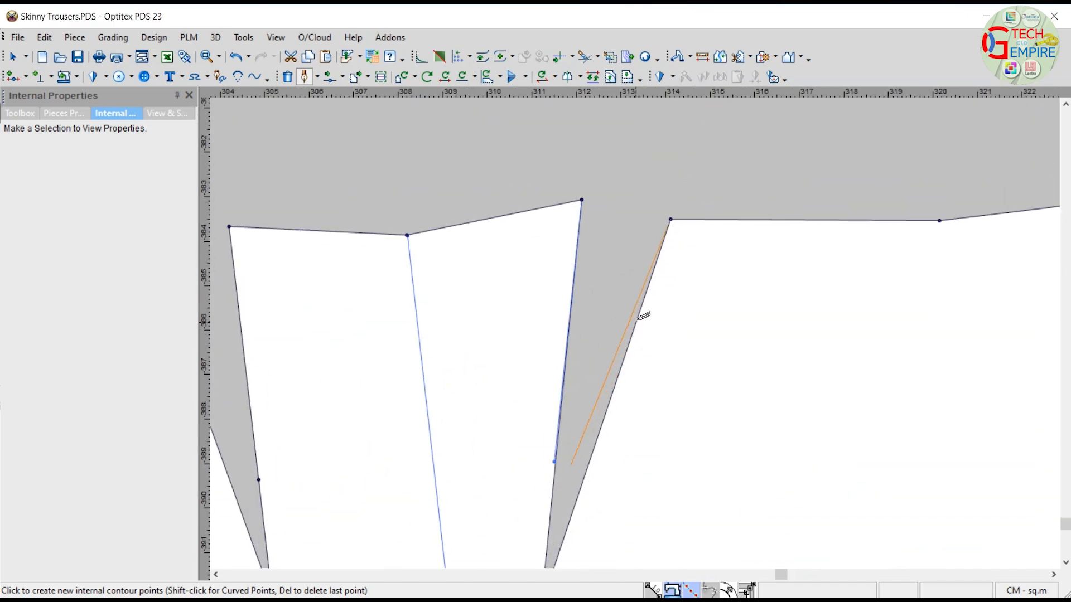
click(582, 199)
click(503, 401)
right_click(663, 146)
click(704, 212)
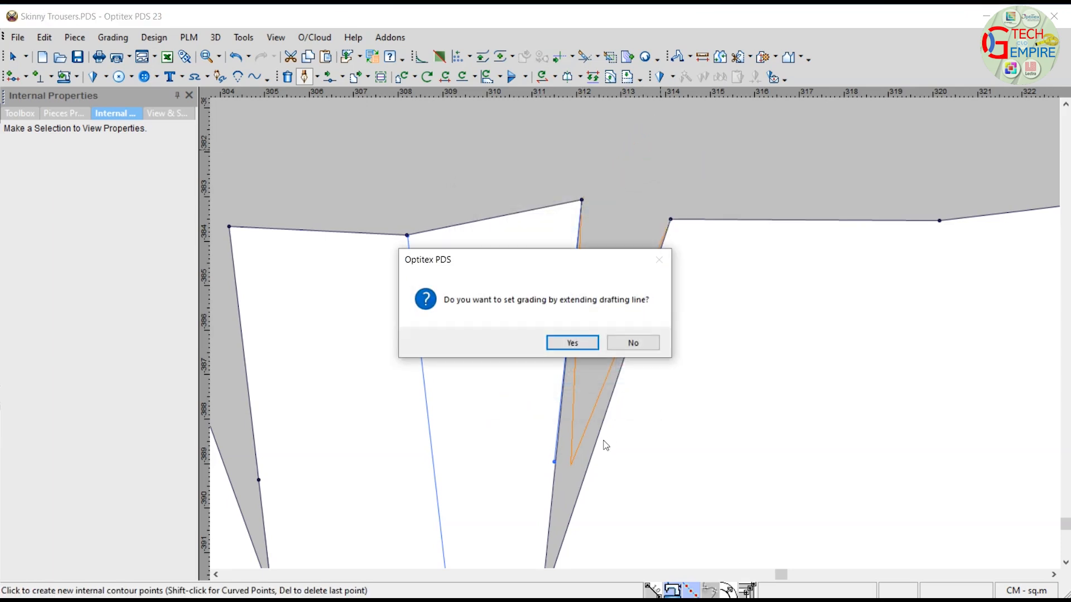
click(559, 348)
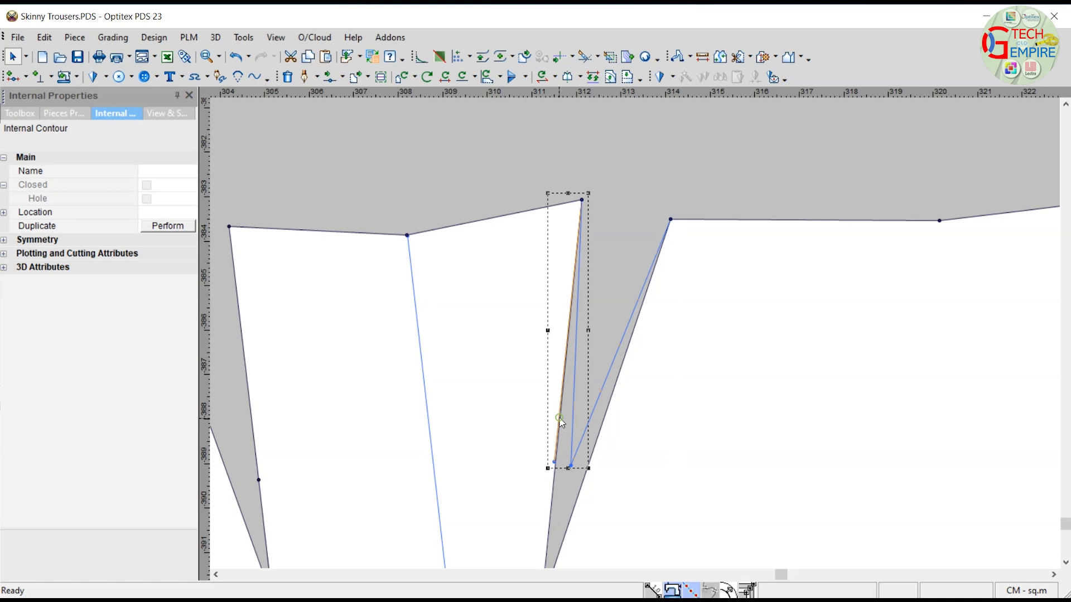
Step: Delete the leftover internal line on the upper thigh-side cut and the cut's innermost outline point to close the opening
click(562, 424)
scroll(633, 335, down, 2)
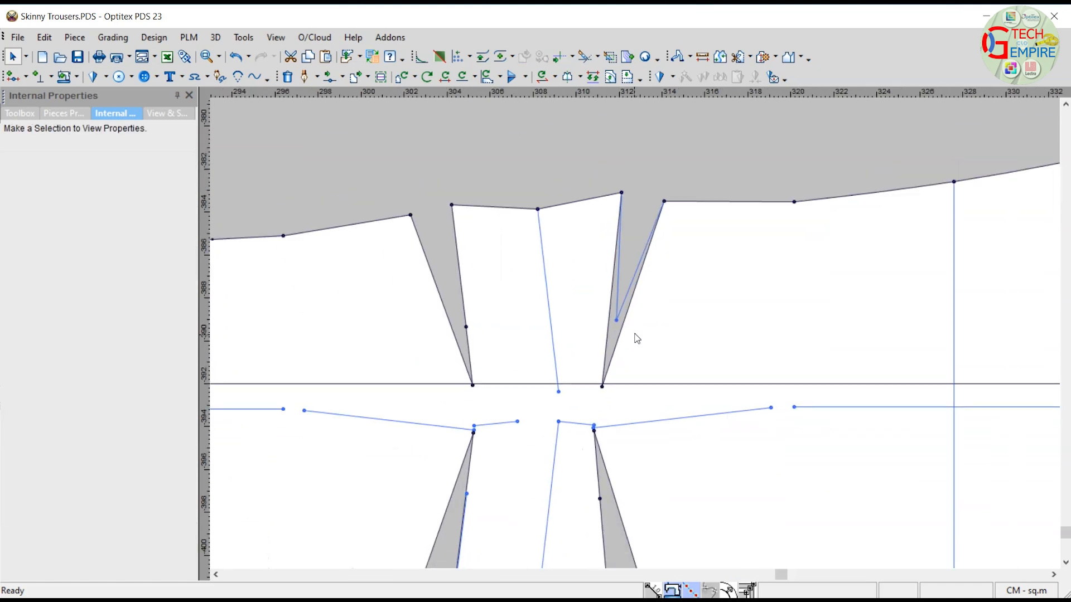
click(602, 387)
key(Delete)
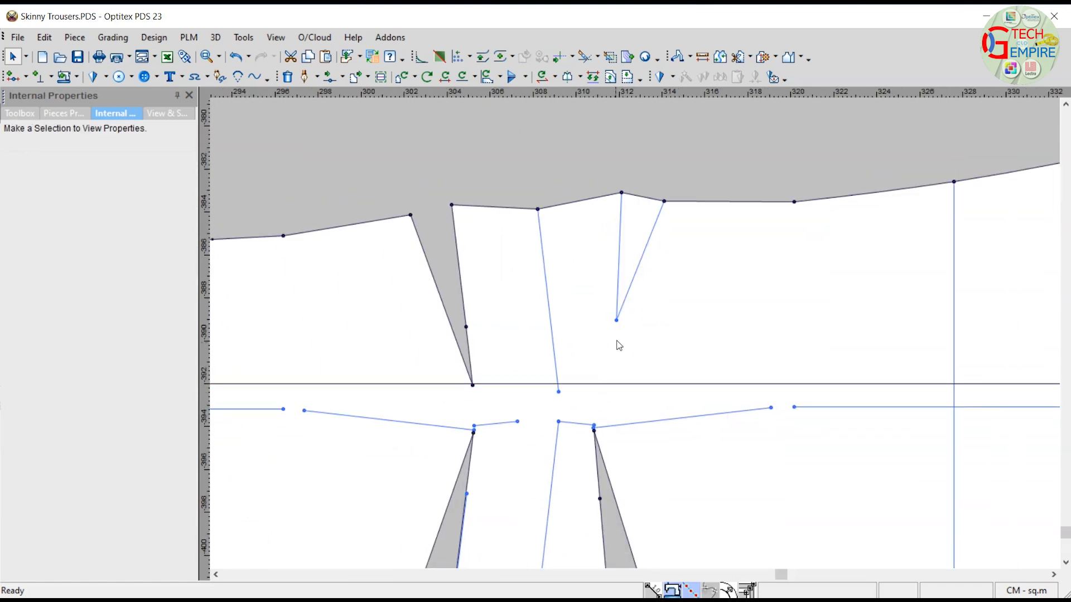
Step: Draft the first dart leg at the upper edge's hem-side cut, from its hem-side corner to an inner point about 5.85 cm away
scroll(635, 335, up, 2)
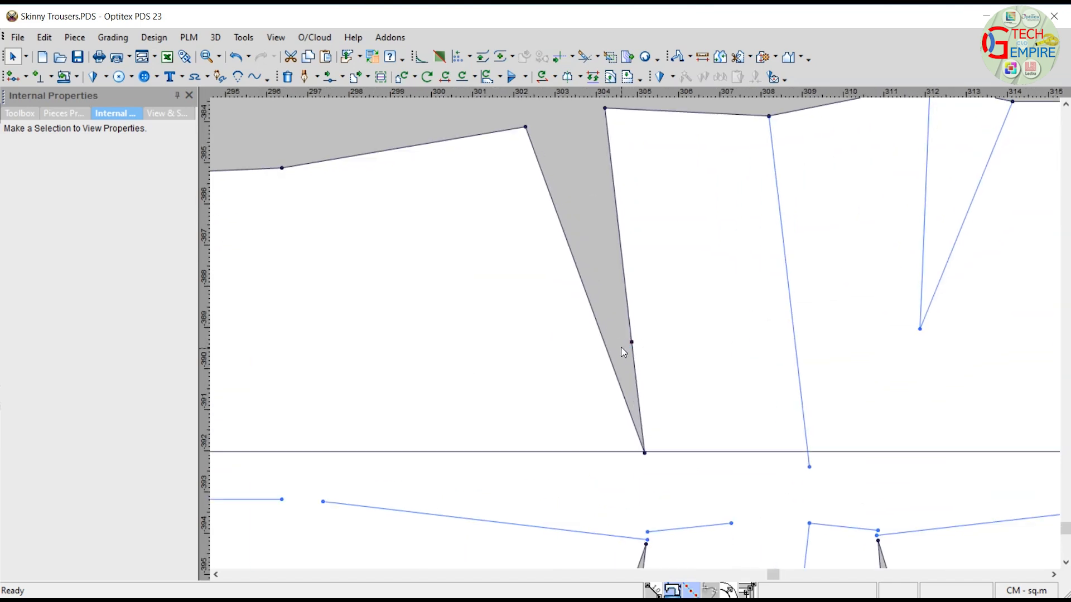
key(d)
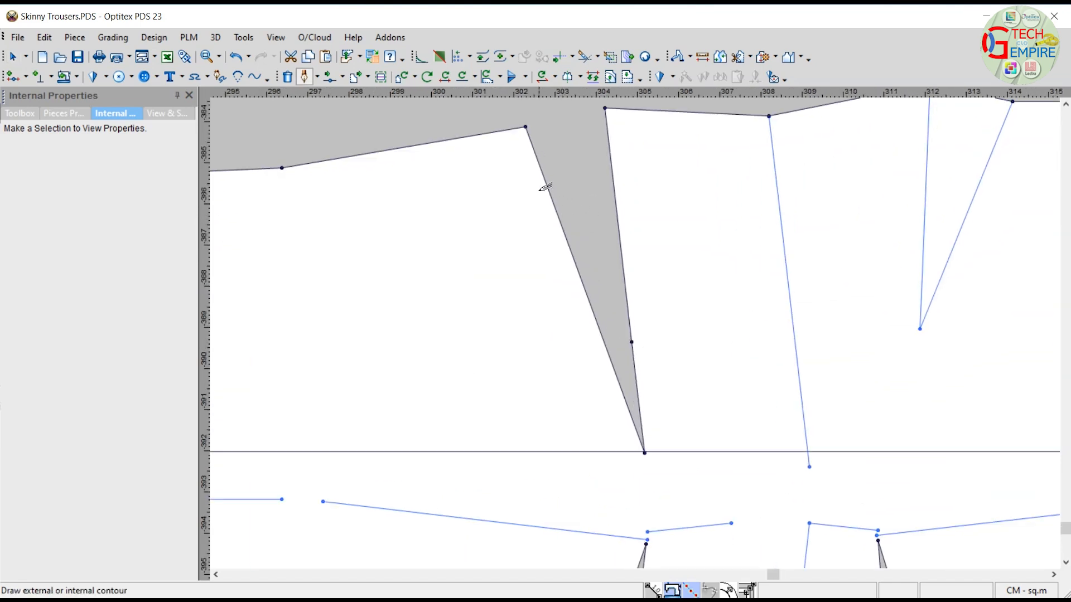
click(524, 127)
click(506, 402)
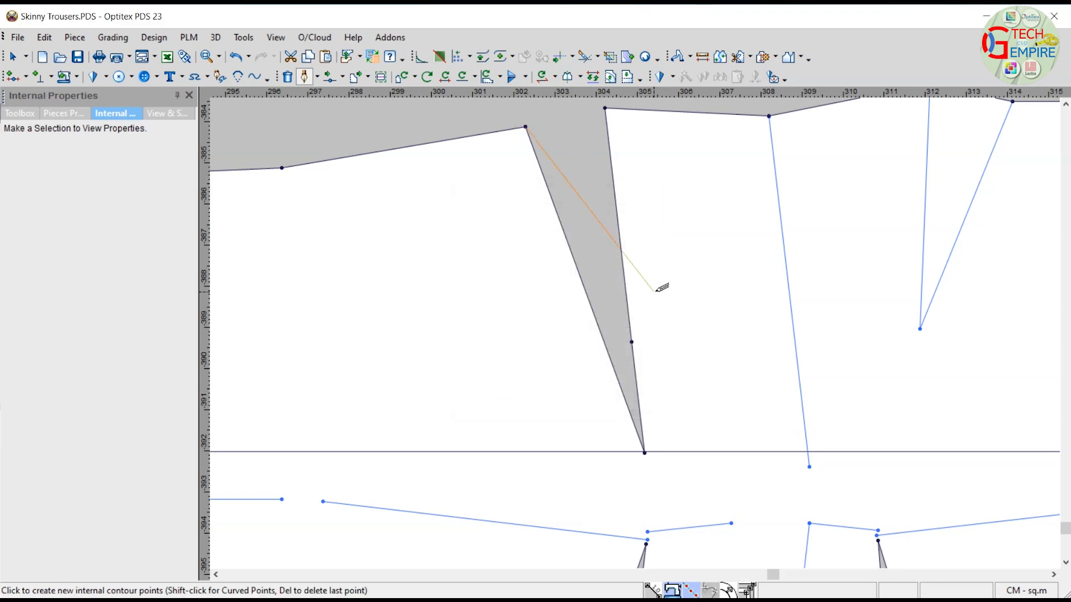
scroll(646, 327, up, 2)
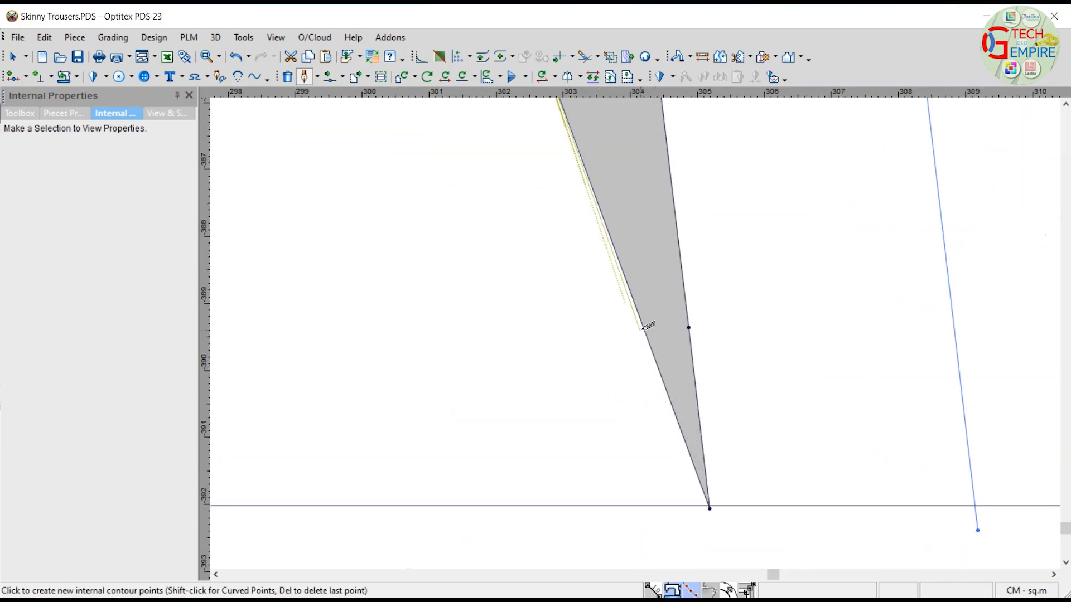
click(671, 333)
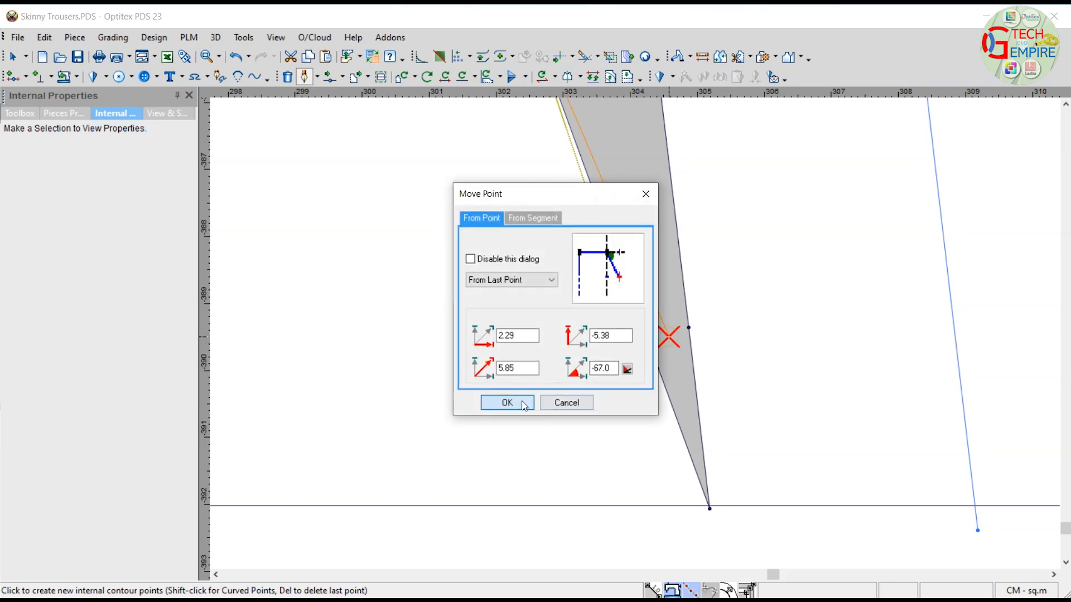
key(Return)
Step: Draft the second leg to the upper hem-side cut's other corner and finish the contour with grading set by extending the line
scroll(619, 284, down, 2)
click(594, 180)
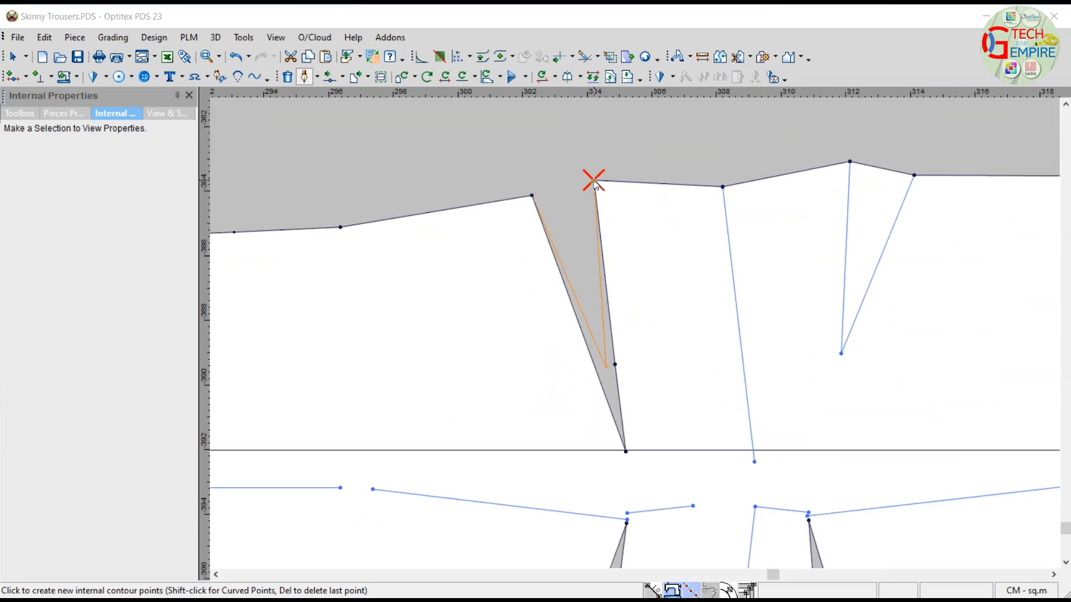
click(509, 402)
right_click(688, 144)
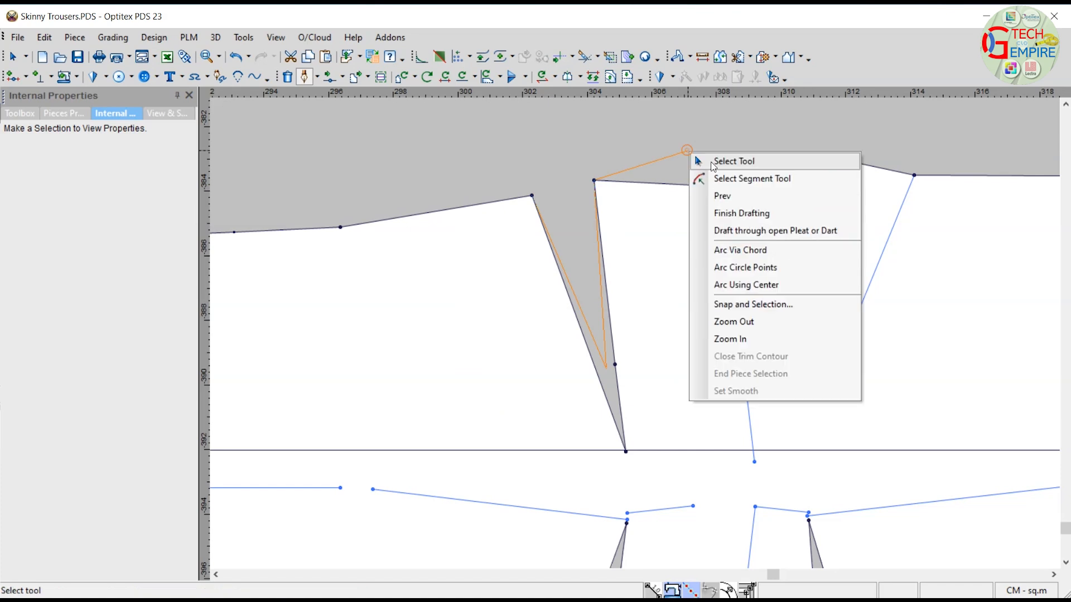
click(720, 206)
click(572, 343)
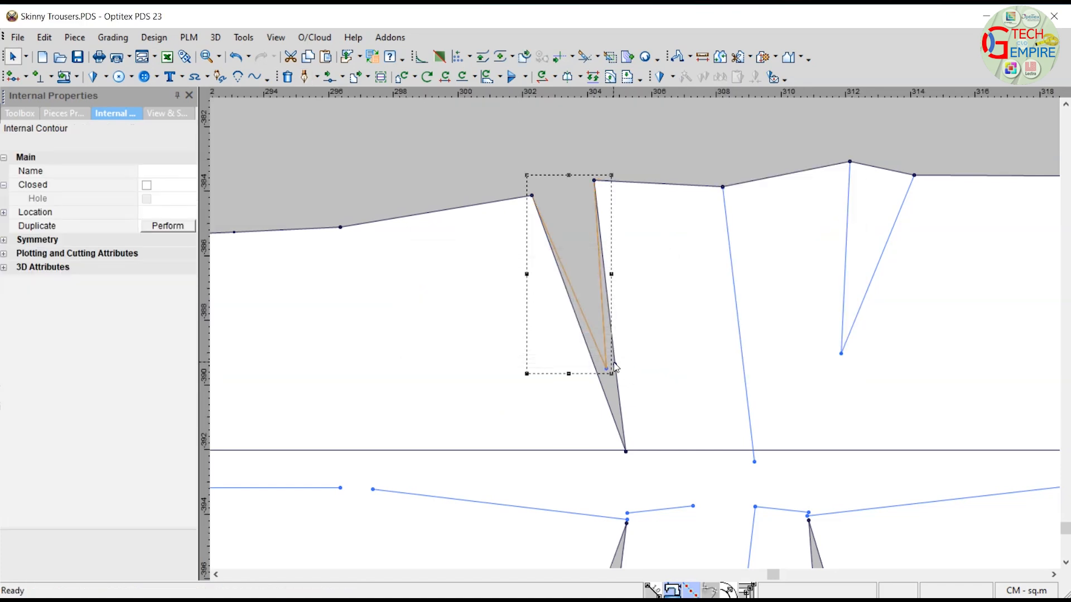
Step: Delete the outline points on the side and at the tip of the upper hem-side cut to close the opening
click(614, 364)
key(Delete)
click(626, 452)
key(Delete)
Step: Draft the first dart leg at the lower edge's thigh-side cut, from its knee-side corner to an inner point about 5.92 cm away
scroll(638, 356, down, 3)
scroll(645, 339, up, 2)
key(d)
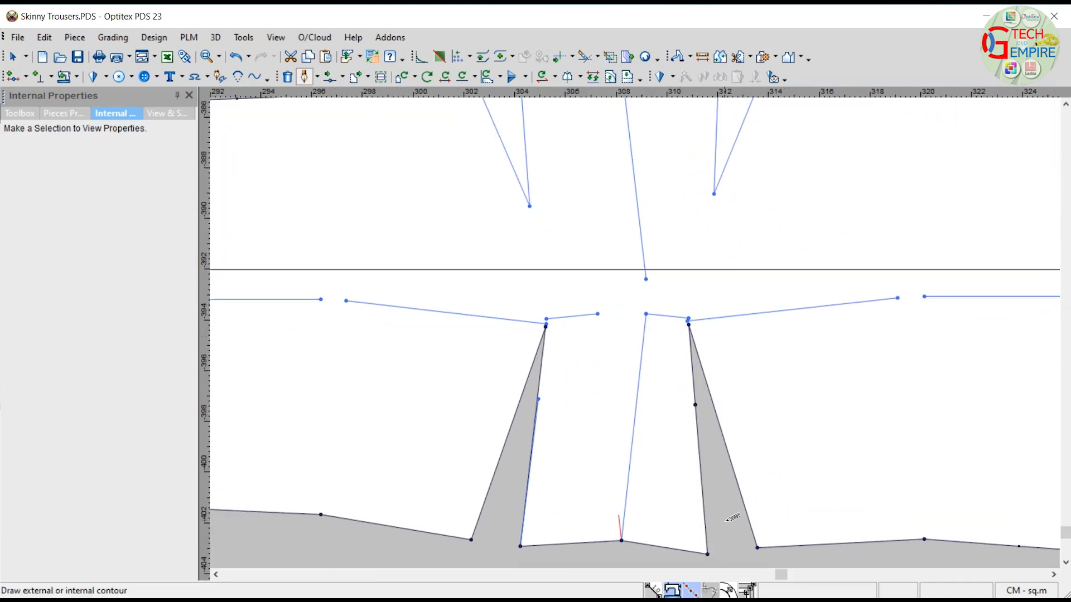
scroll(734, 528, up, 1)
click(603, 363)
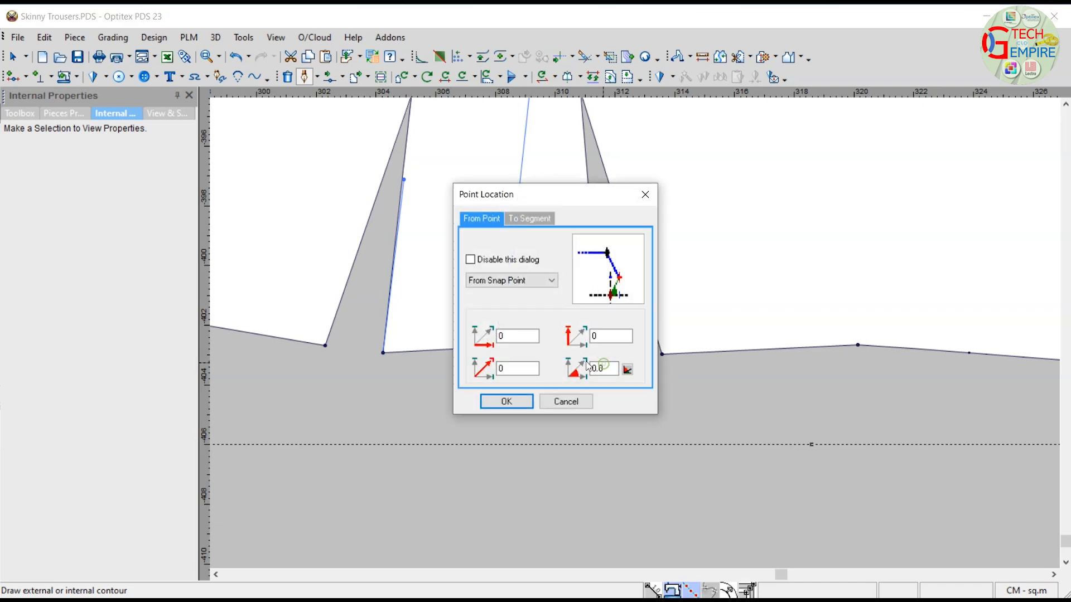
click(507, 401)
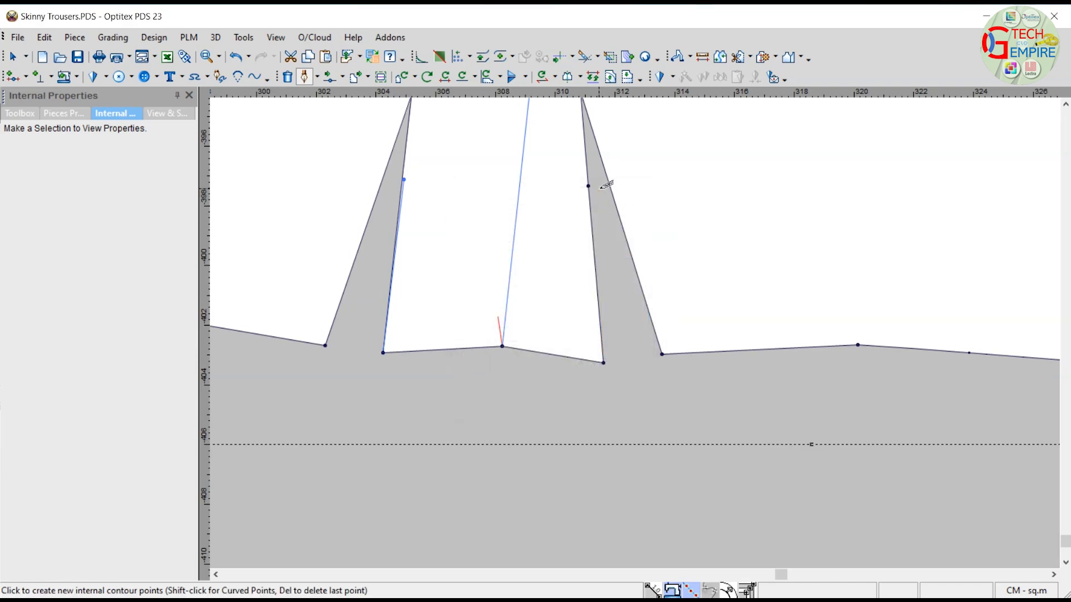
click(597, 180)
click(498, 412)
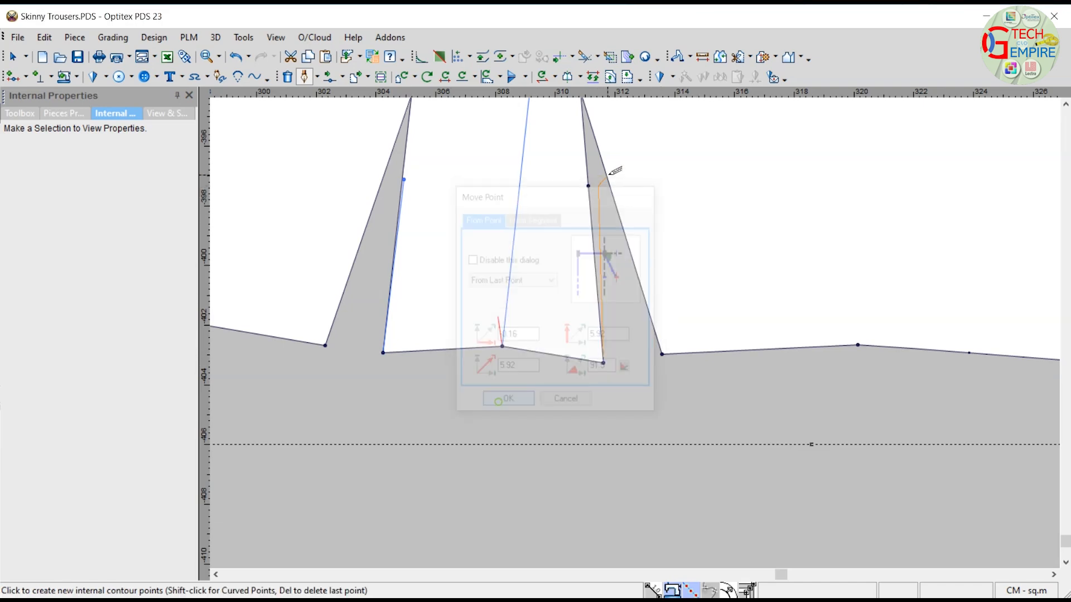
Step: Draft the second leg to the lower thigh-side cut's other corner and finish the contour, extending the line for grading
click(662, 352)
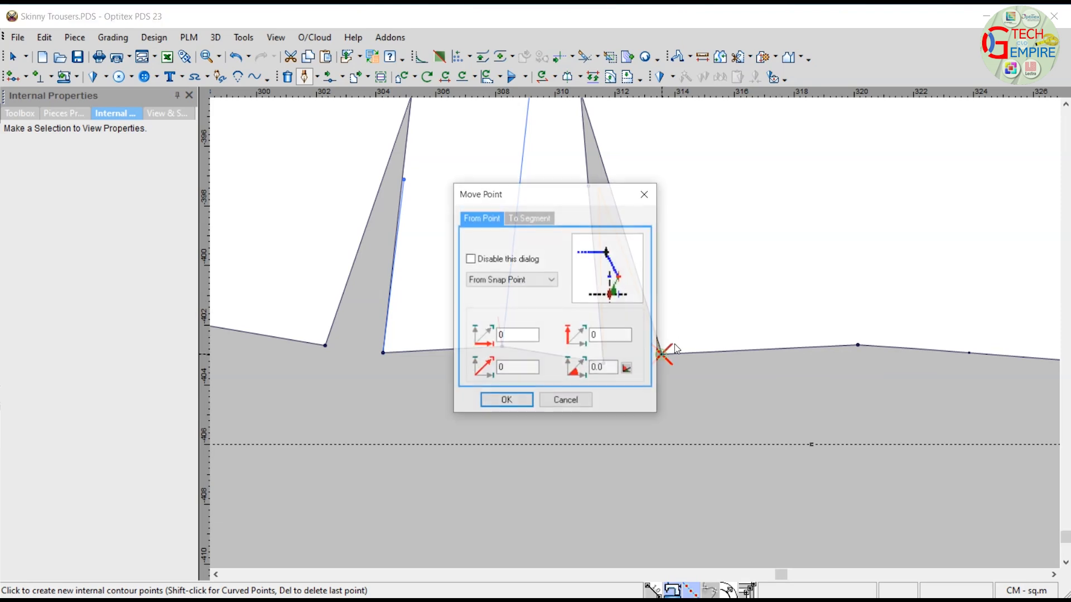
click(504, 406)
right_click(742, 400)
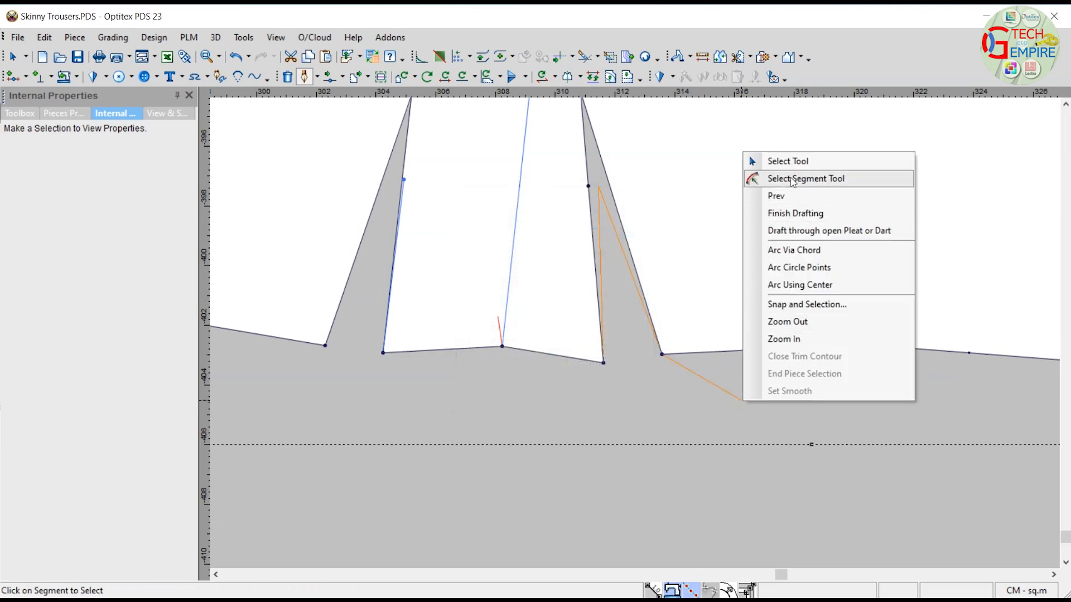
click(719, 210)
click(571, 343)
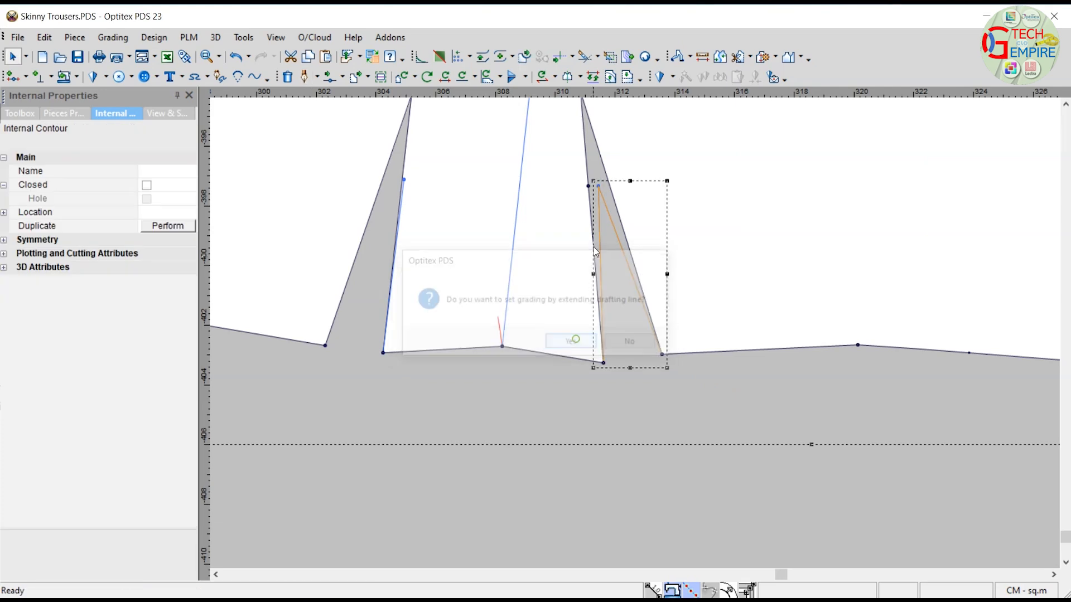
Step: Delete the outline points on the side and at the tip of the lower thigh-side cut to close the opening
click(588, 186)
key(Delete)
scroll(626, 197, down, 3)
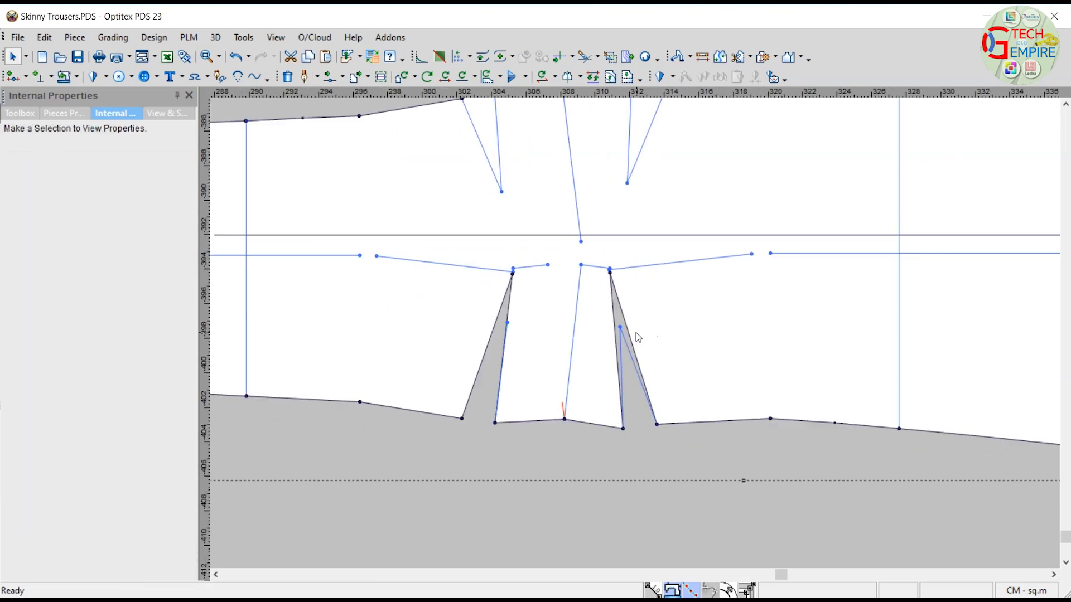
scroll(627, 319, up, 2)
click(610, 271)
key(Delete)
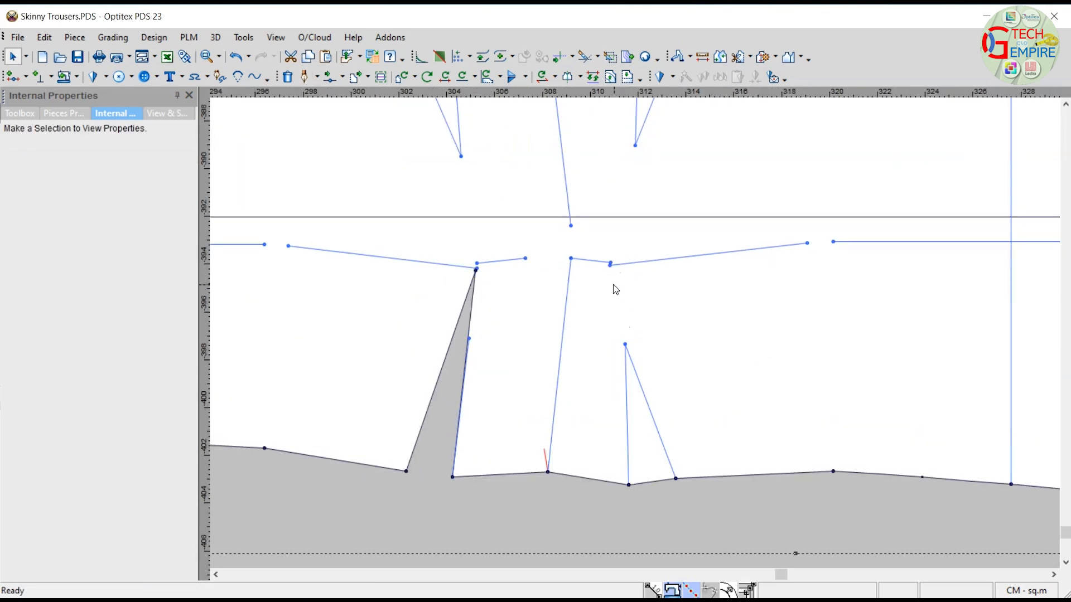
Step: Draft a V-shaped internal dart between the corners of the lower edge's hem-side cut, setting grading by extending the drafting line
click(304, 77)
click(406, 471)
scroll(626, 239, up, 3)
click(626, 239)
scroll(630, 245, down, 2)
scroll(638, 353, up, 3)
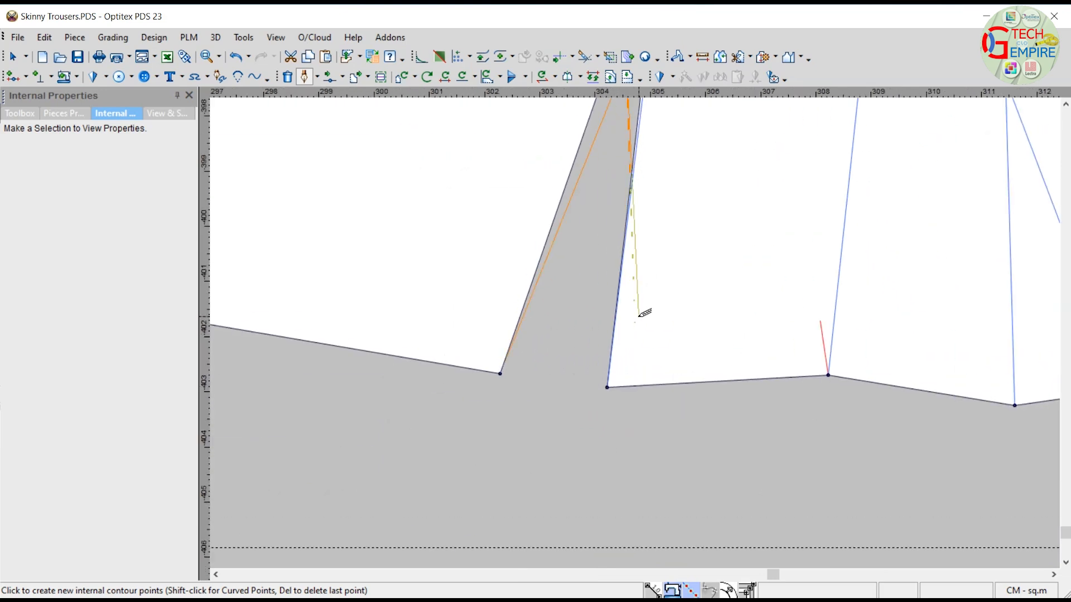
click(607, 386)
click(507, 399)
right_click(570, 330)
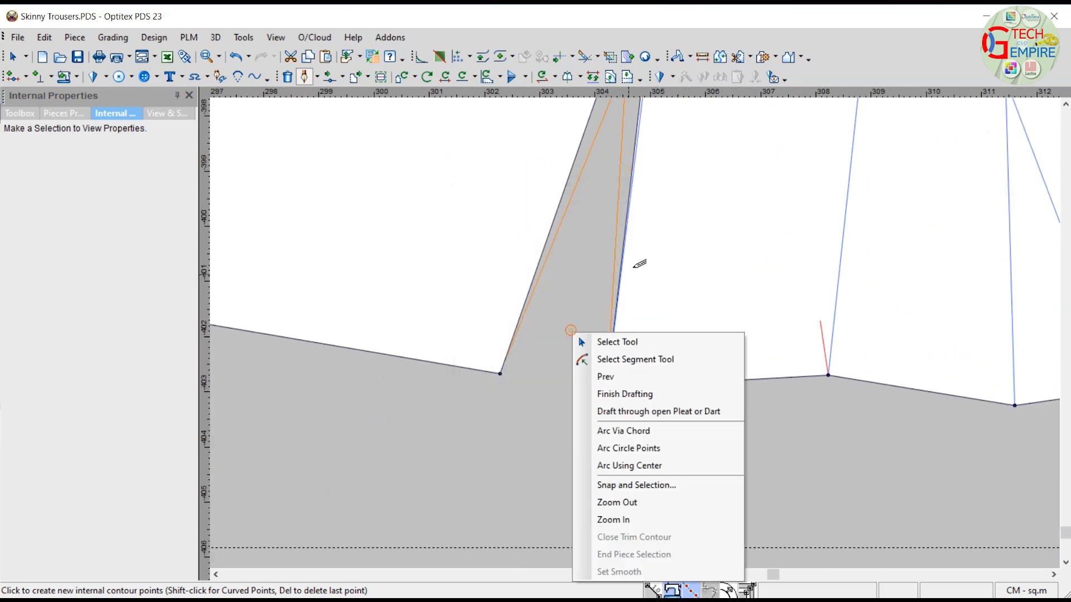
click(617, 339)
click(586, 343)
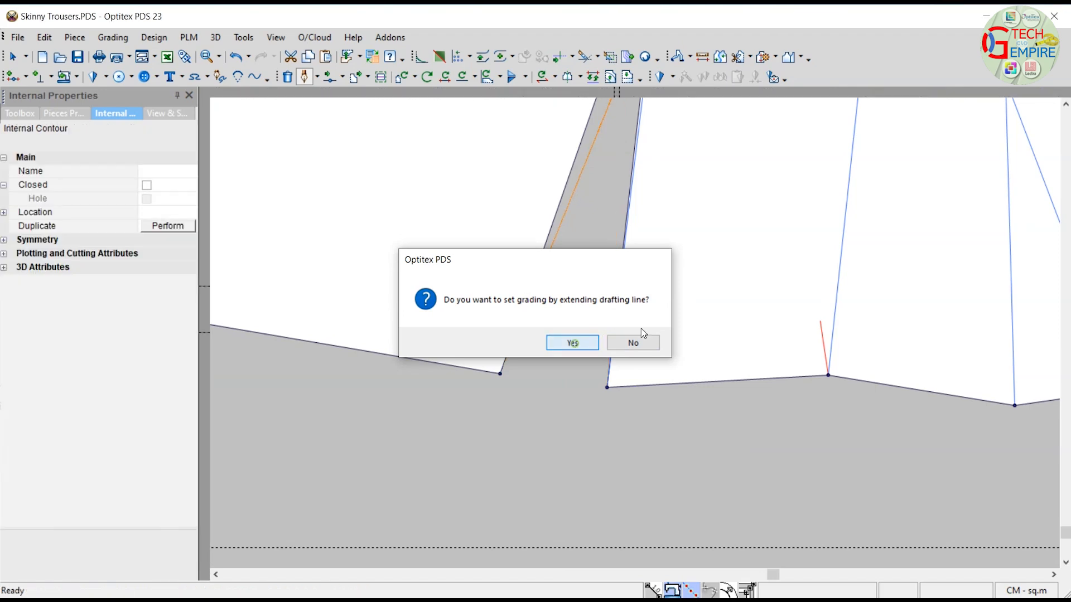
Step: Delete the leftover internal line on the lower hem-side cut and the cut's innermost outline point to close the opening
click(624, 253)
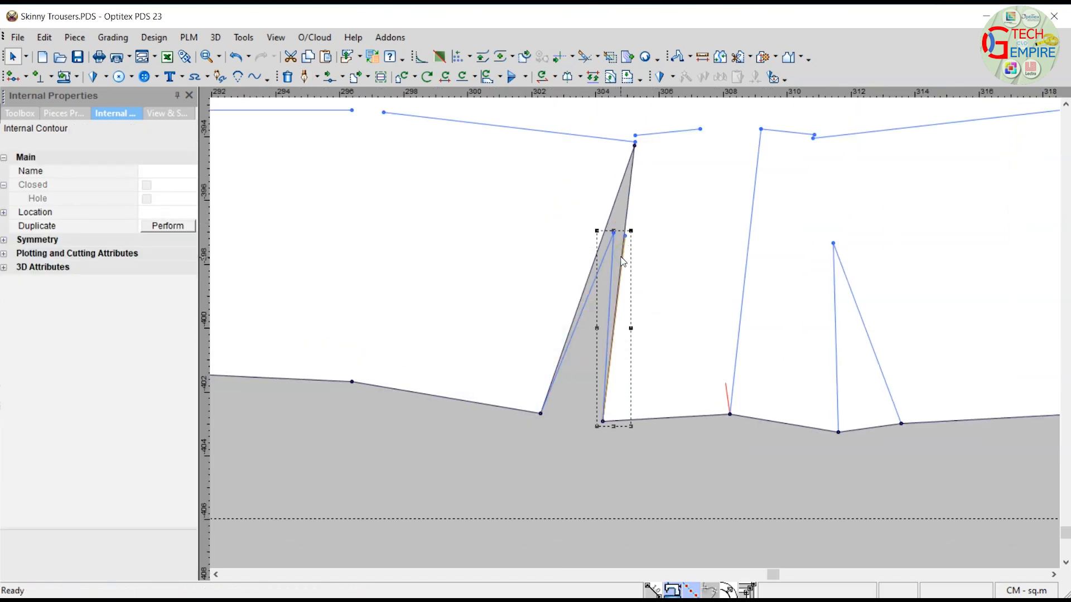
click(647, 158)
click(635, 146)
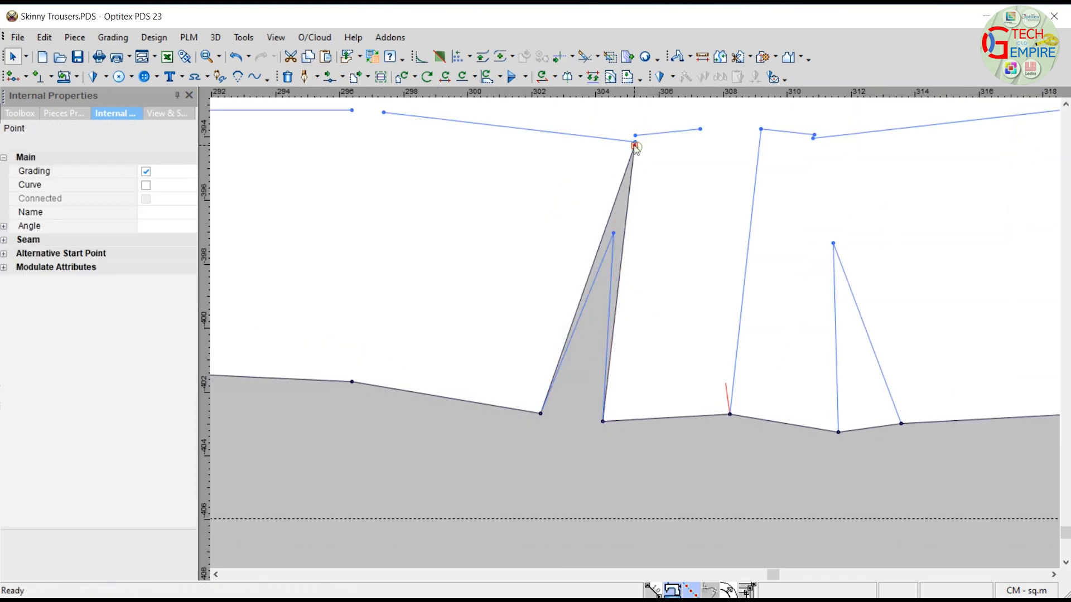
key(Delete)
scroll(644, 345, down, 6)
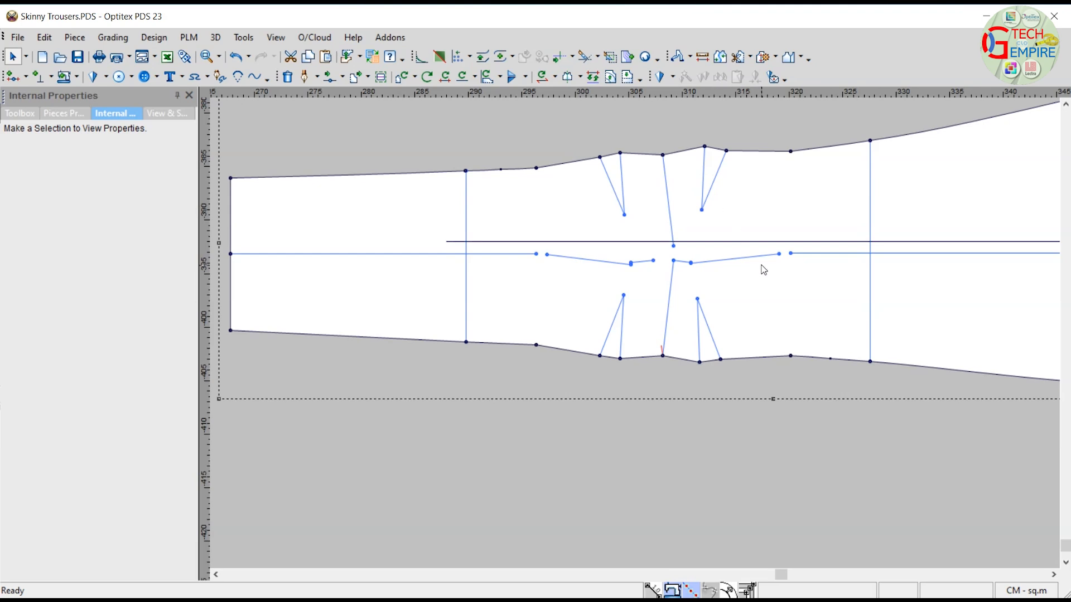
Step: Select the lower-edge point at the knee section's thigh end and compare the traced piece with the other trouser patterns
click(791, 356)
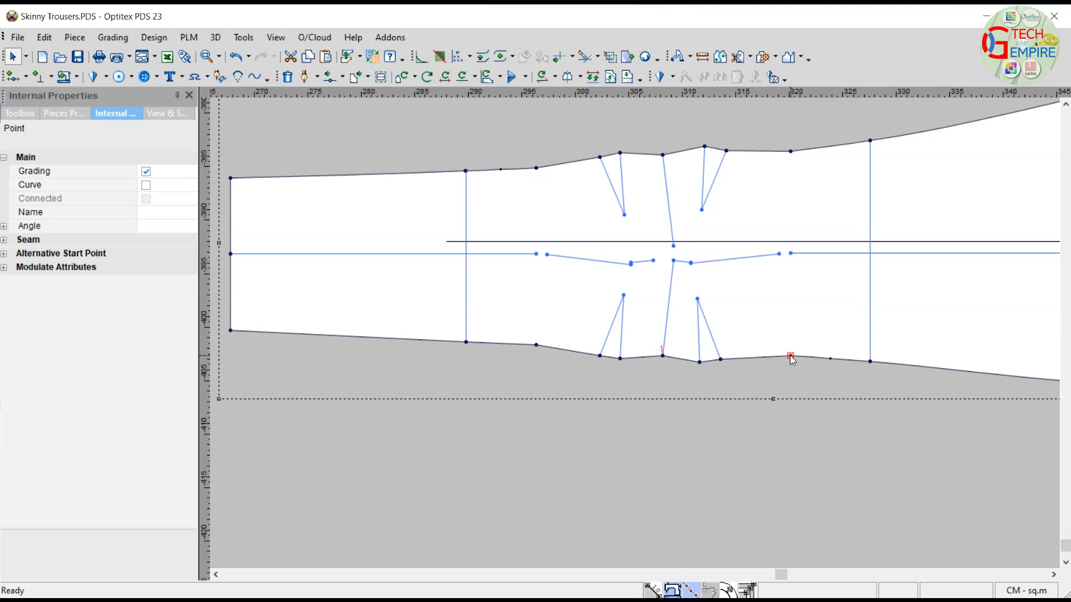
scroll(636, 334, down, 5)
scroll(628, 150, down, 2)
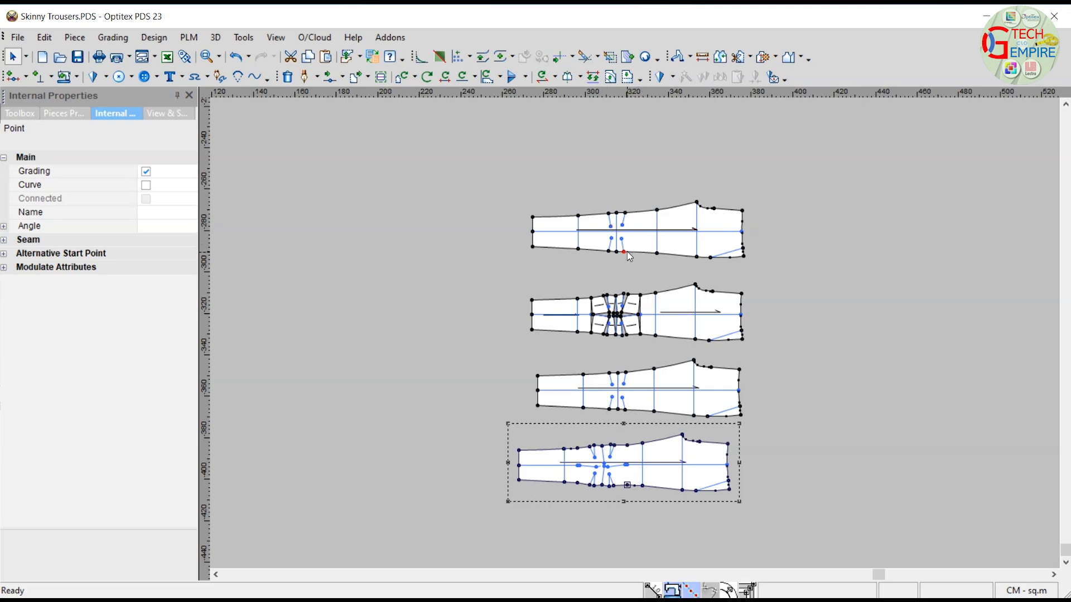
scroll(639, 339, up, 3)
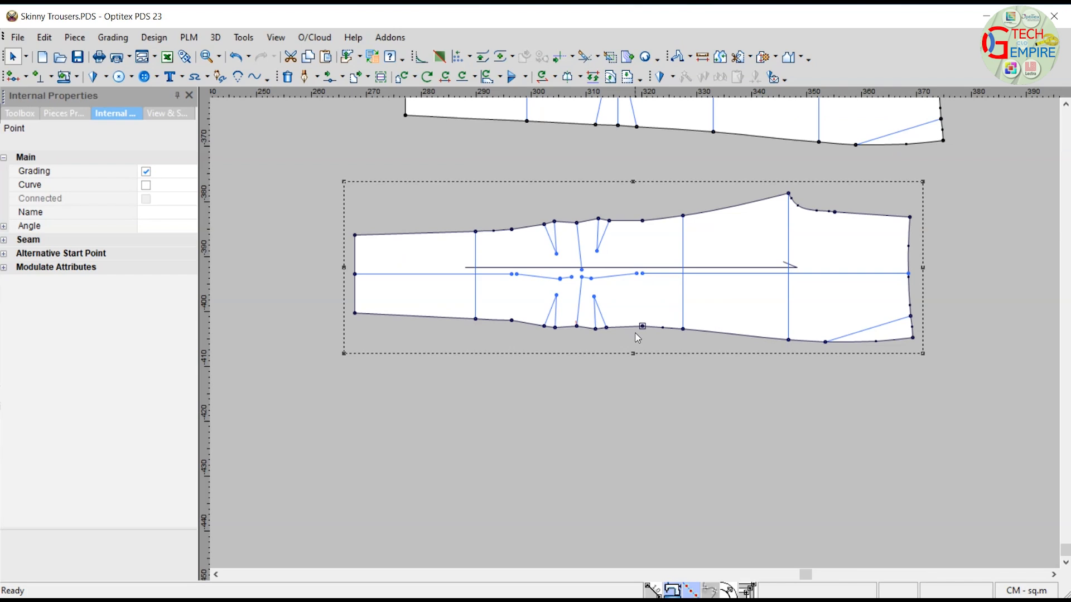
Step: Turn on the curve property for the upper- and lower-edge outline points at the knee section's hem and thigh ends
scroll(645, 308, up, 1)
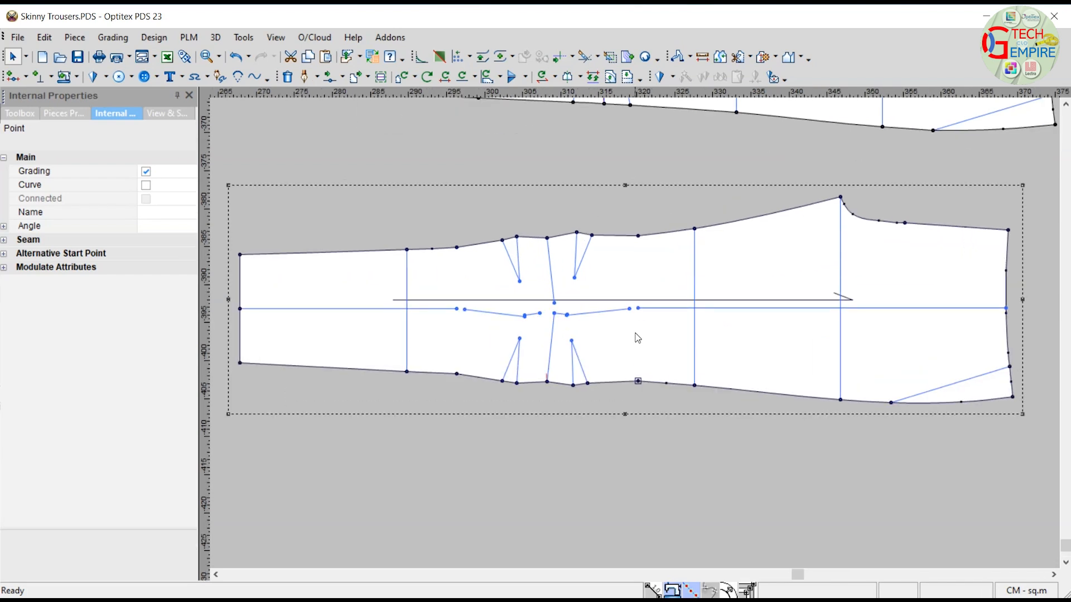
click(146, 186)
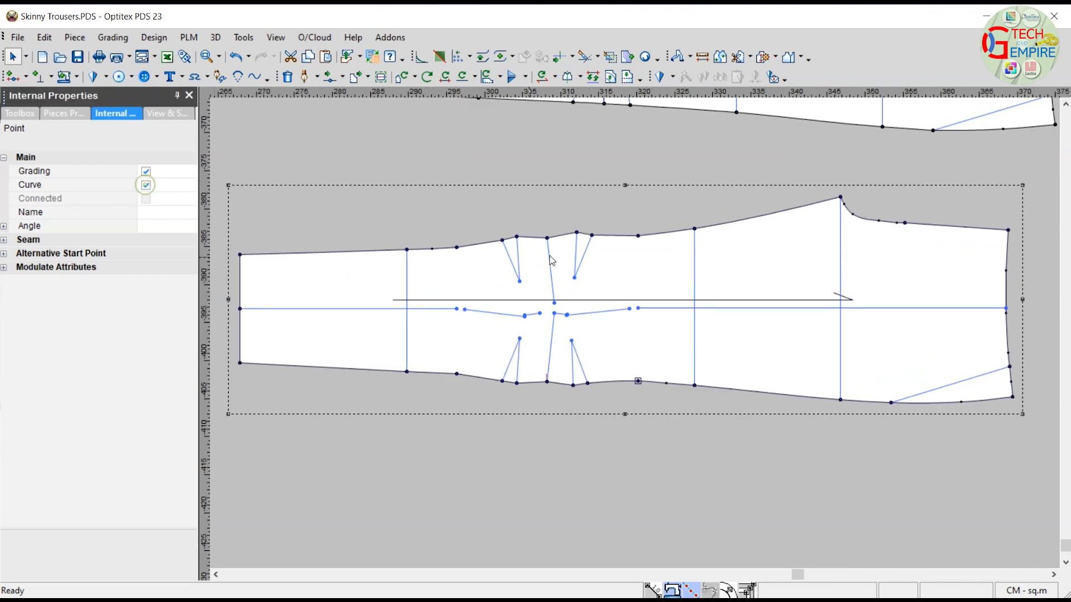
click(639, 236)
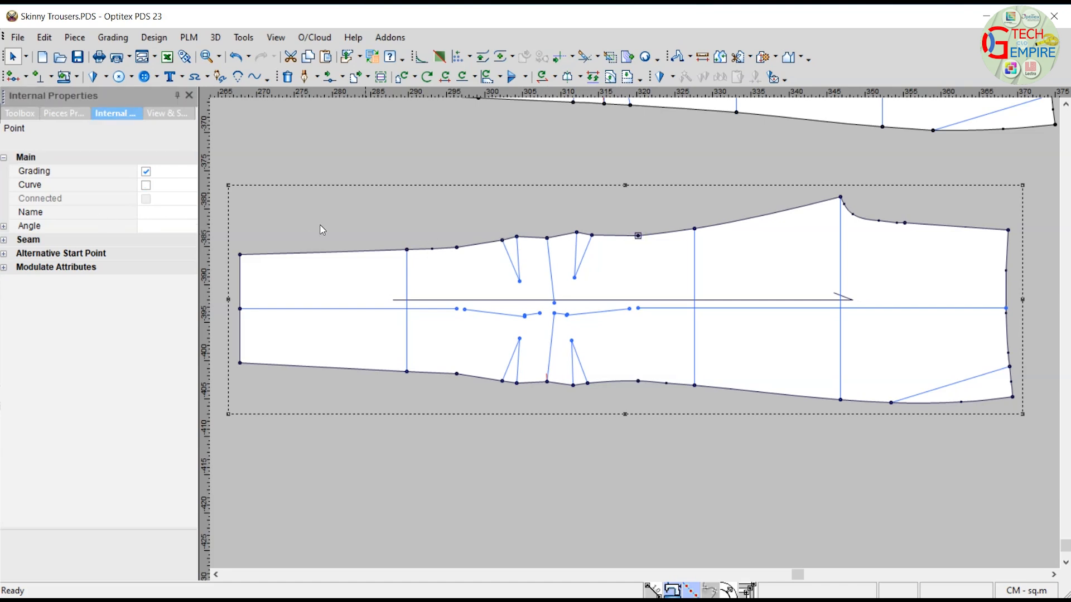
click(457, 248)
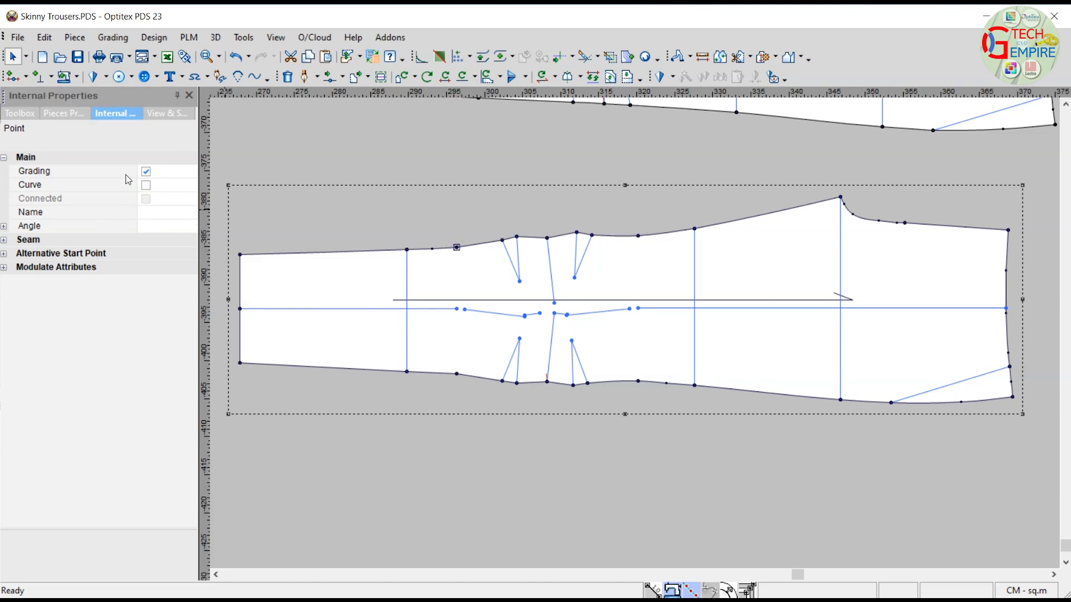
click(457, 373)
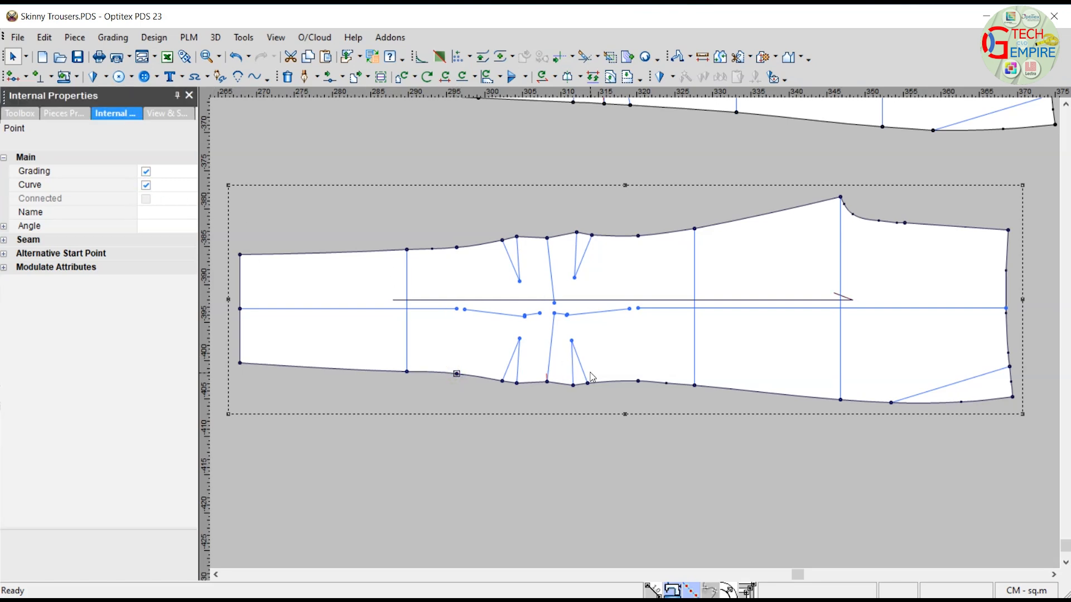
Step: Turn on the curve property for the lower- and upper-edge outline points where the knee line meets the sides
scroll(549, 383, up, 2)
click(547, 382)
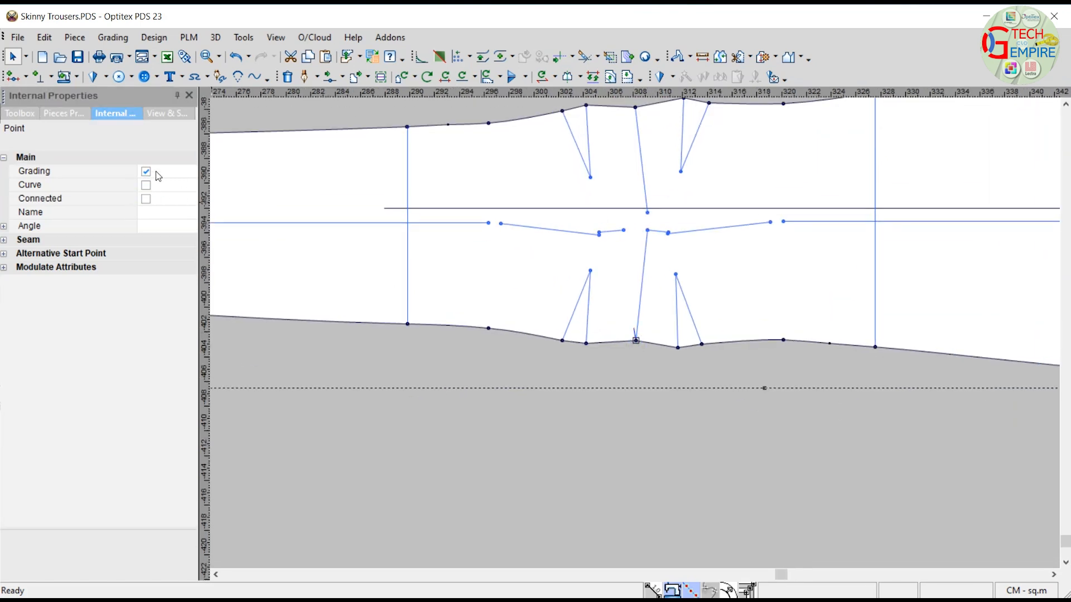
click(146, 185)
scroll(602, 290, down, 2)
scroll(604, 301, up, 2)
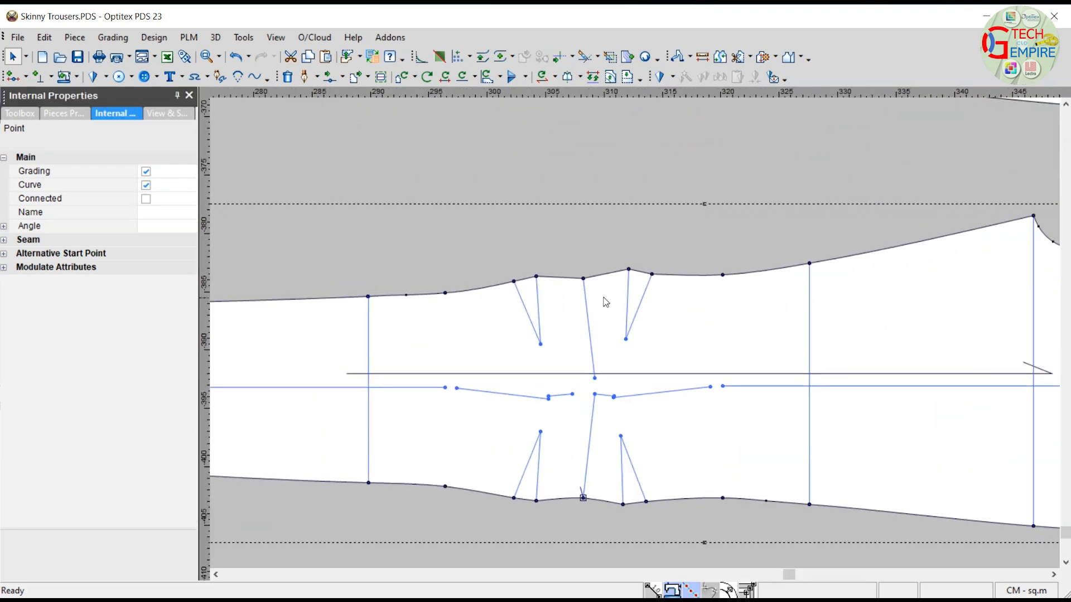
click(582, 279)
Step: Draft a straight internal knee line from the upper-edge knee point to the lower-edge one, setting grading by extending the drafting line
key(d)
click(583, 279)
key(Return)
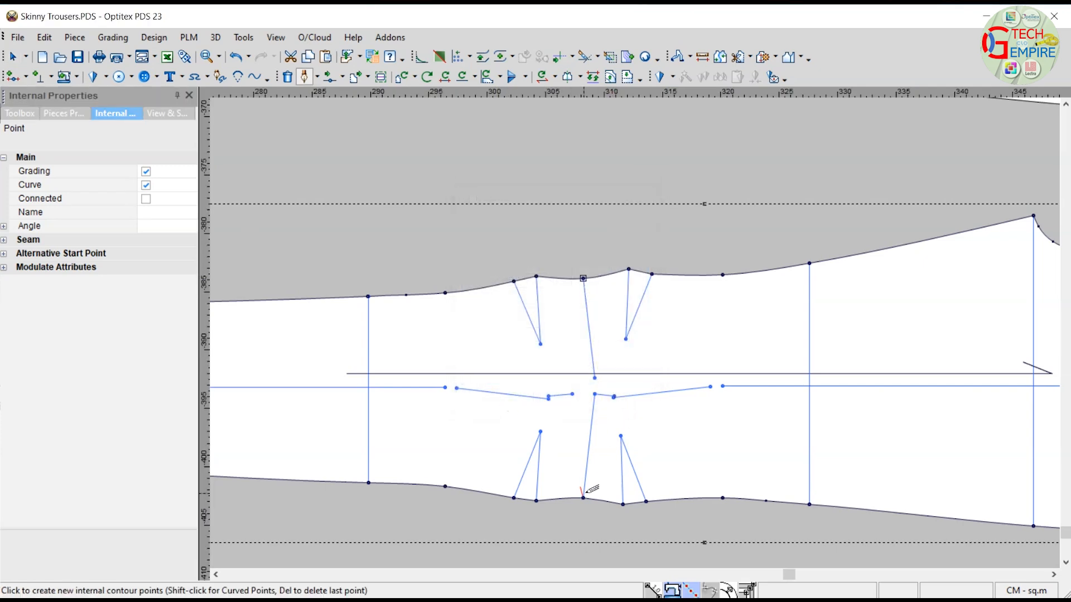
click(582, 498)
click(507, 402)
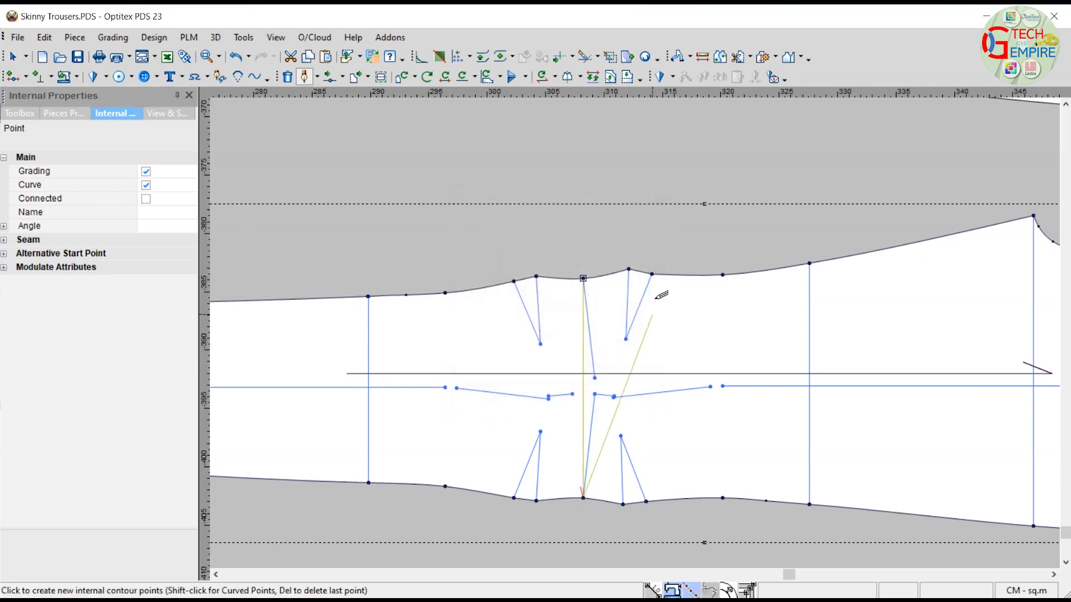
right_click(662, 184)
click(676, 193)
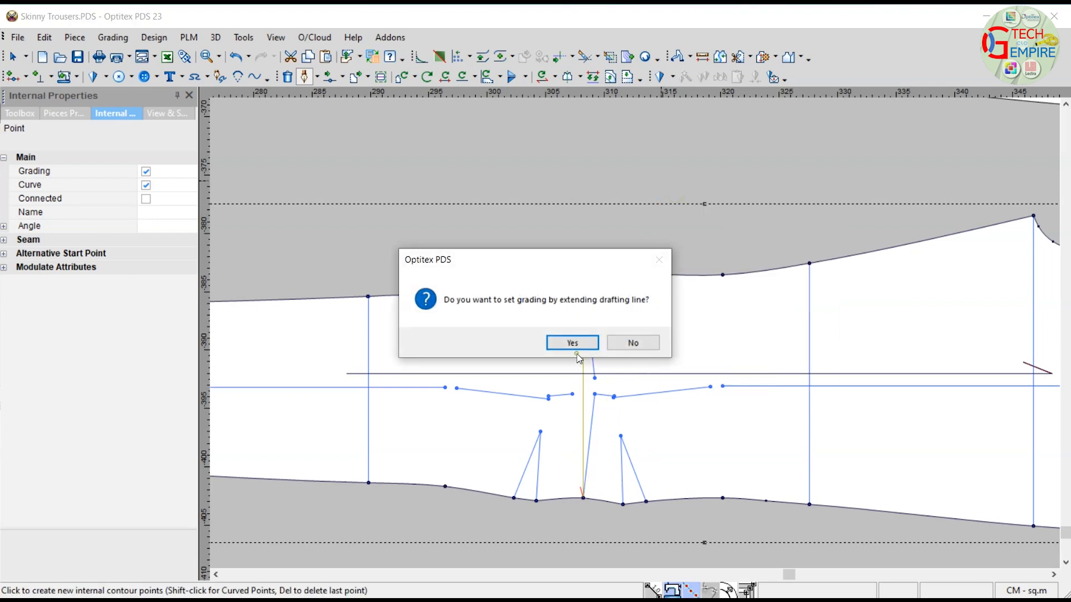
click(573, 342)
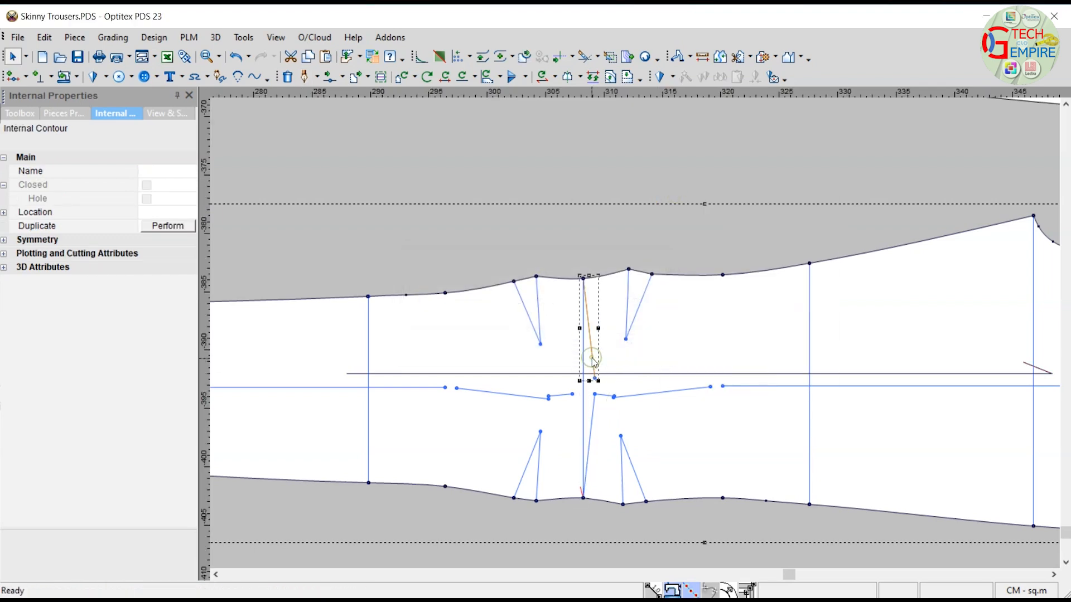
Step: Delete the upper and lower halves of the old broken knee line
key(Delete)
click(593, 408)
key(Delete)
Step: Delete the leftover centre-line fragments on both sides of the new knee line
click(645, 393)
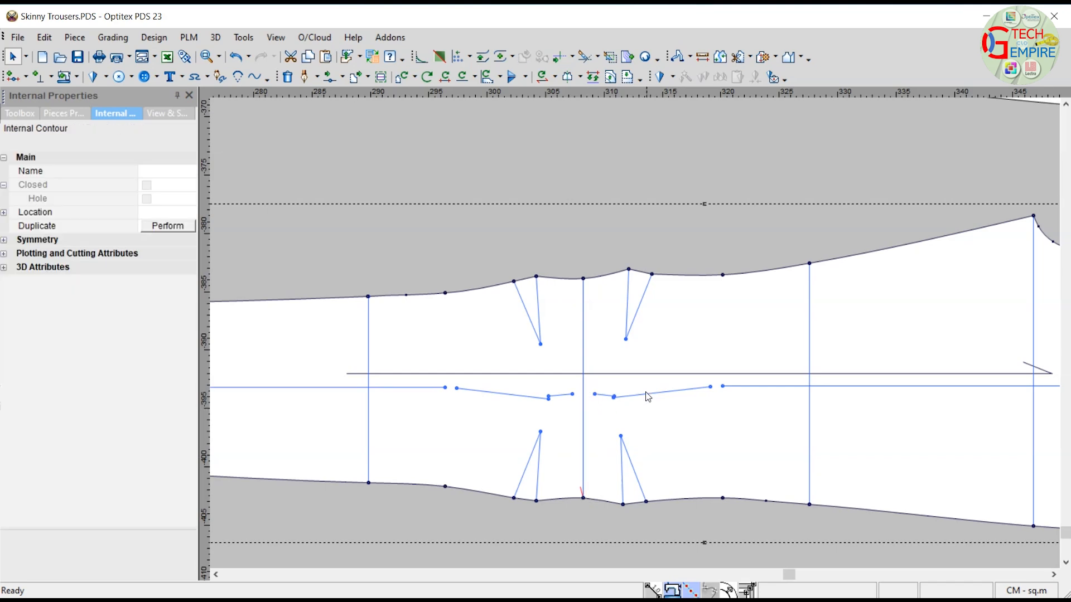
key(Delete)
click(603, 396)
key(Delete)
click(563, 394)
key(Delete)
click(531, 398)
key(Delete)
Step: Move the lower-edge curve point at the knee section's thigh end slightly outward to smooth the side seam
scroll(635, 333, down, 2)
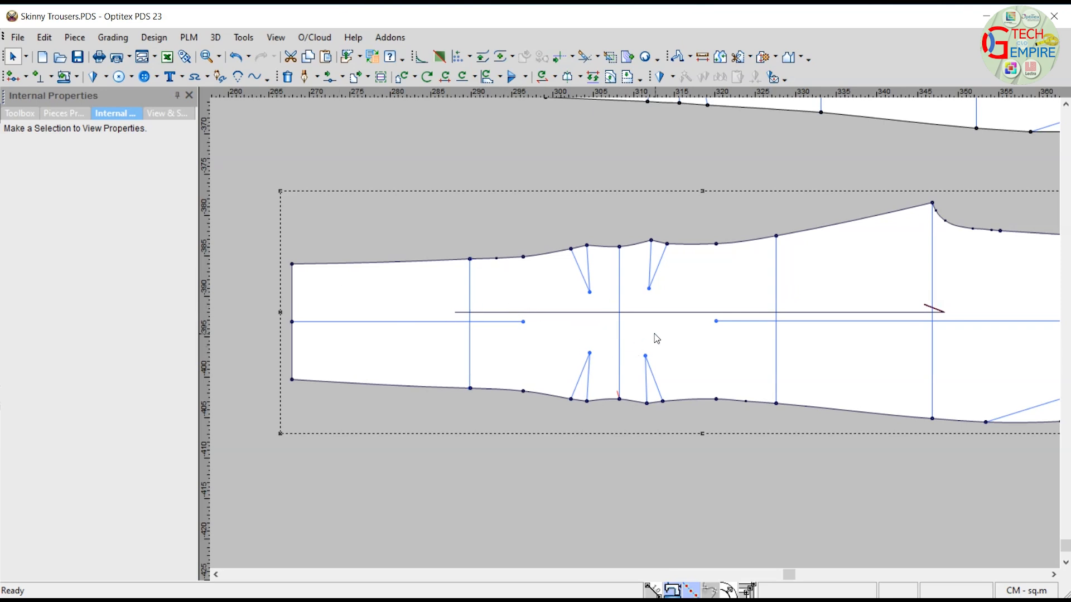
scroll(641, 361, up, 1)
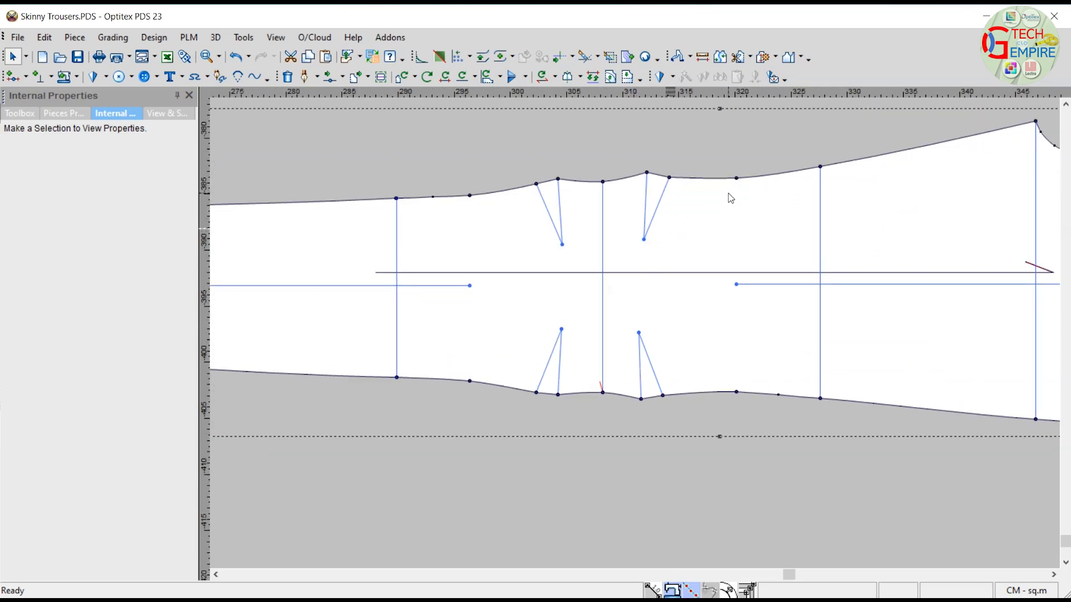
scroll(626, 337, up, 1)
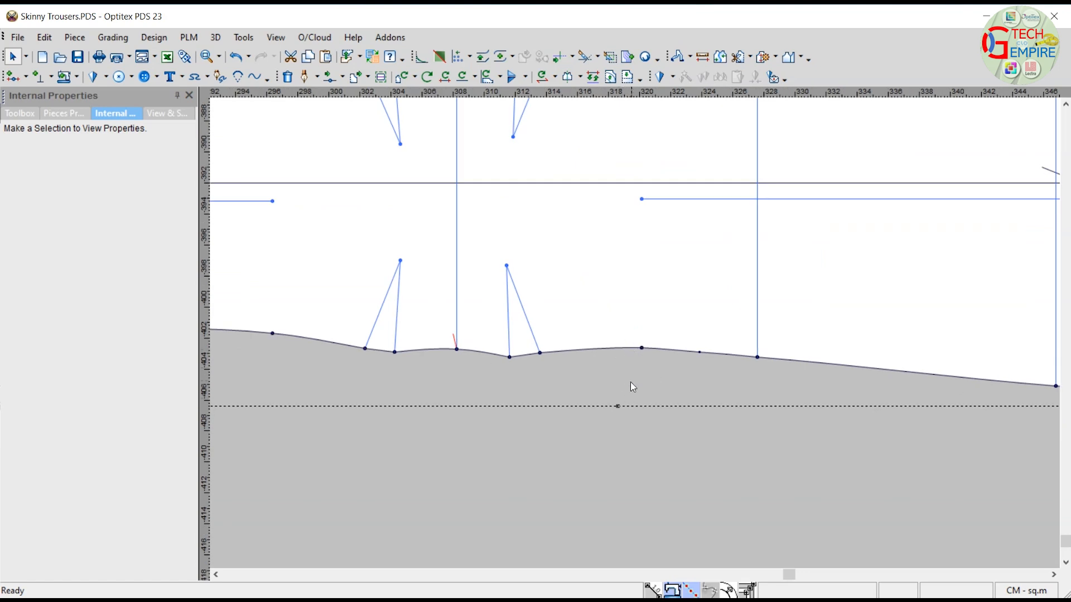
key(m)
scroll(634, 385, up, 1)
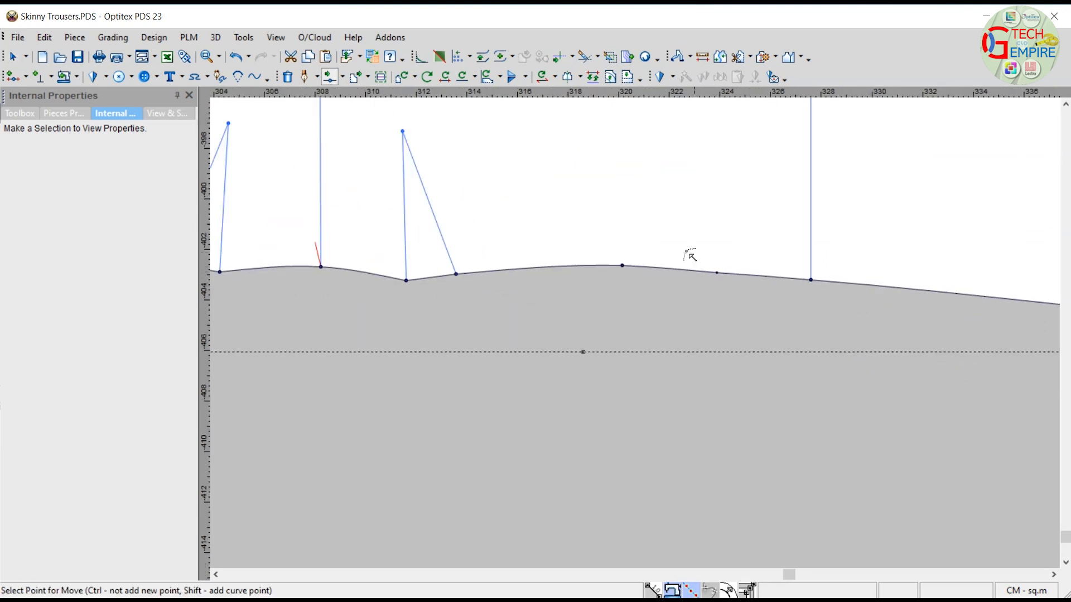
click(623, 266)
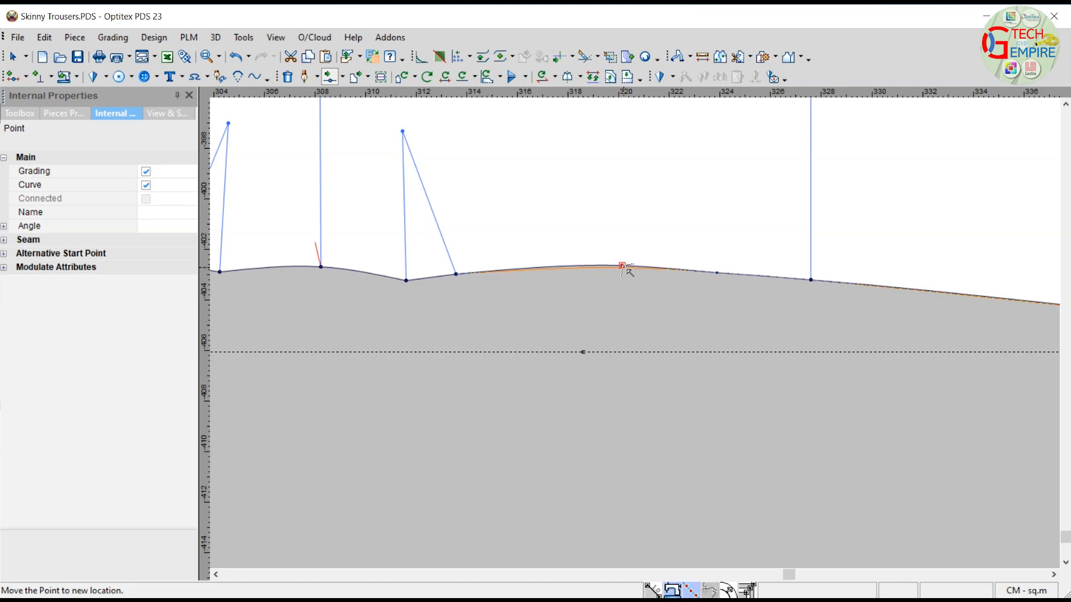
click(627, 272)
click(504, 401)
Step: Move the lower-edge curve point at the knee section's hem end by -0.02 cm horizontally and -0.12 cm vertically
scroll(638, 334, down, 1)
scroll(638, 334, down, 1)
scroll(630, 328, up, 1)
click(628, 323)
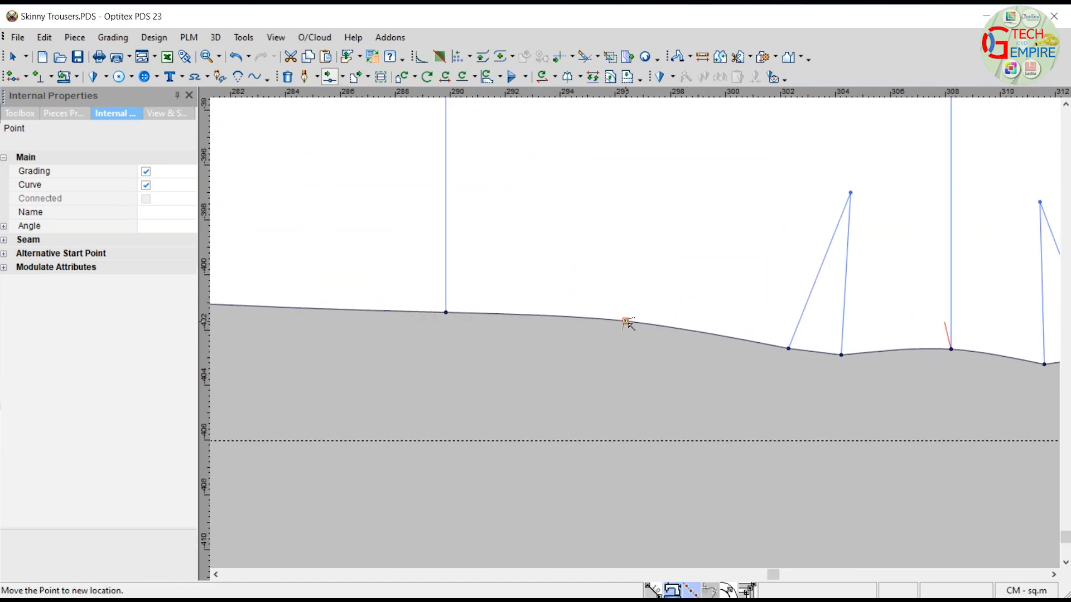
click(627, 321)
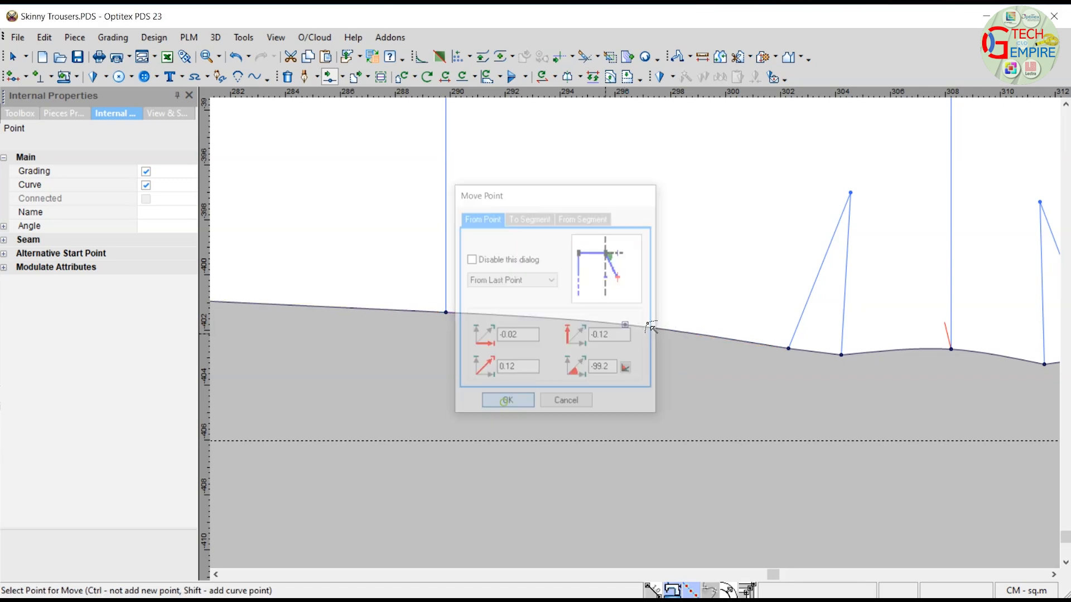
key(Return)
Step: Adjust the position of the upper-edge curve point at the knee section's hem end to smooth the outline
scroll(638, 333, down, 1)
scroll(638, 332, up, 1)
scroll(621, 270, up, 1)
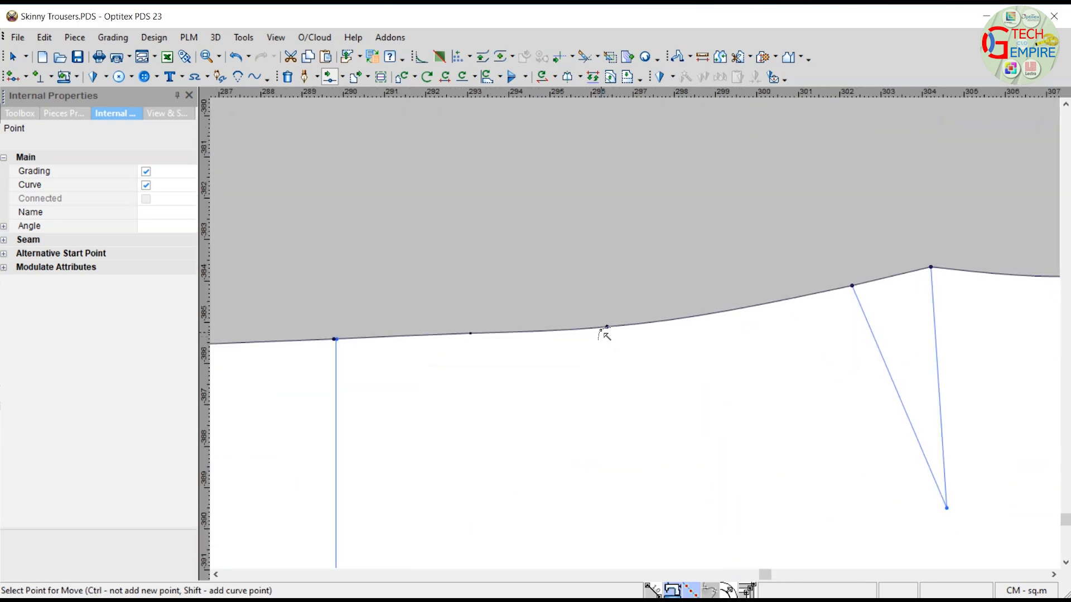
click(606, 329)
click(608, 328)
click(508, 404)
Step: Move the upper-edge curve point at the knee section's thigh end by 0.25 cm horizontally and 0.19 cm vertically
scroll(693, 262, down, 2)
scroll(679, 323, up, 1)
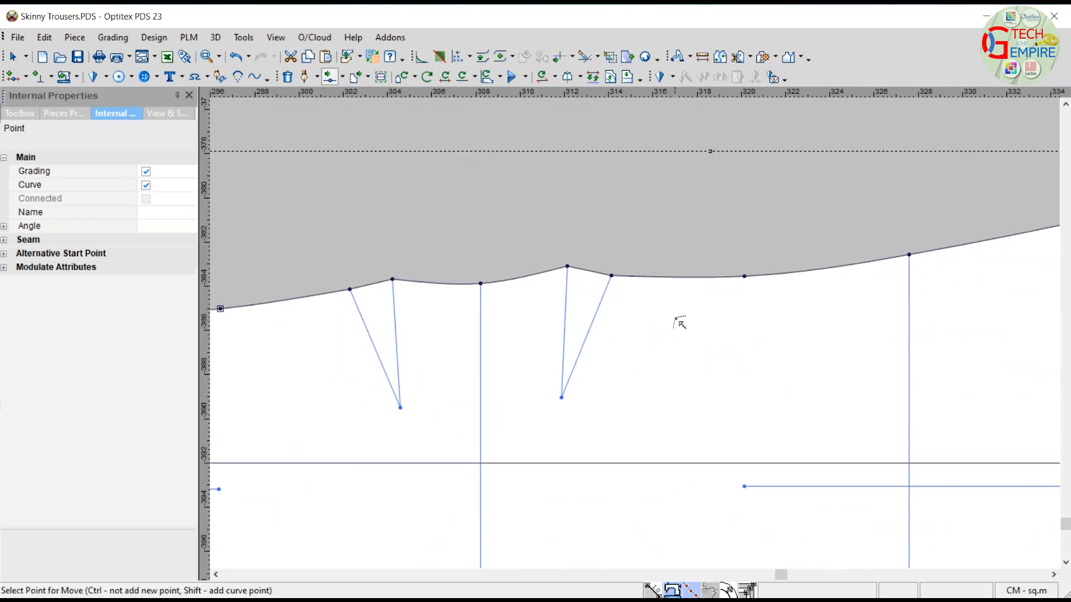
click(743, 276)
click(747, 273)
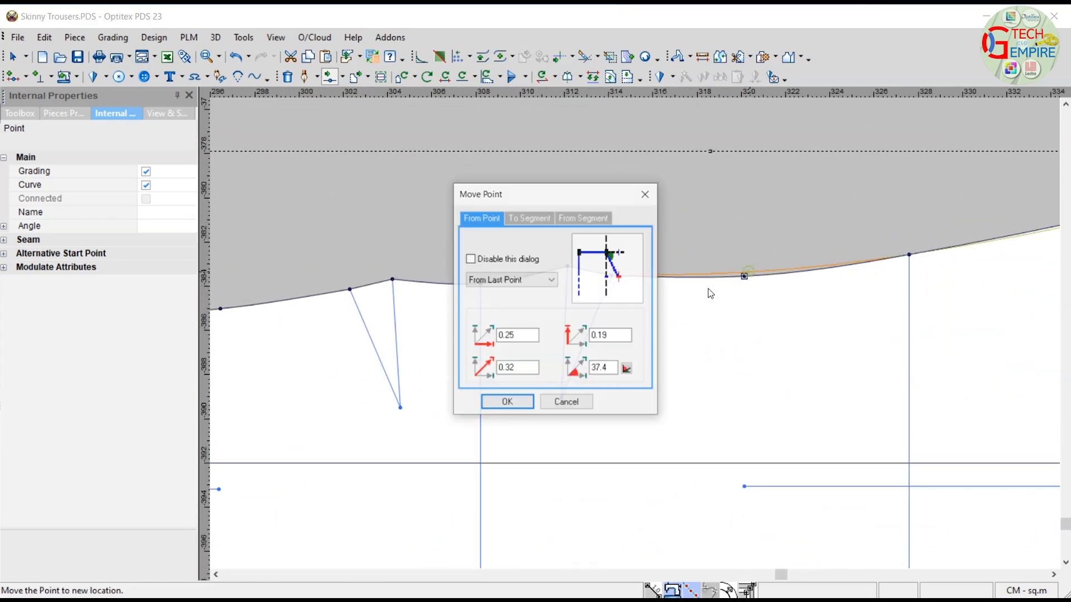
click(507, 401)
Step: Examine the reshaped knee outline and darts, comparing the traced piece with the other trouser pieces
scroll(638, 334, down, 2)
scroll(734, 306, up, 1)
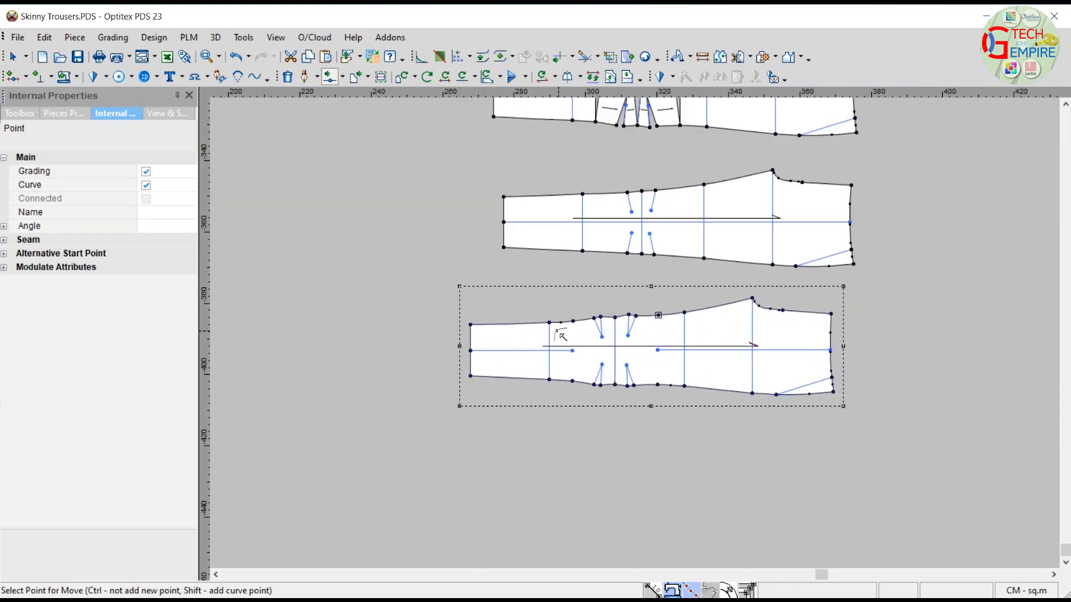
scroll(652, 388, up, 1)
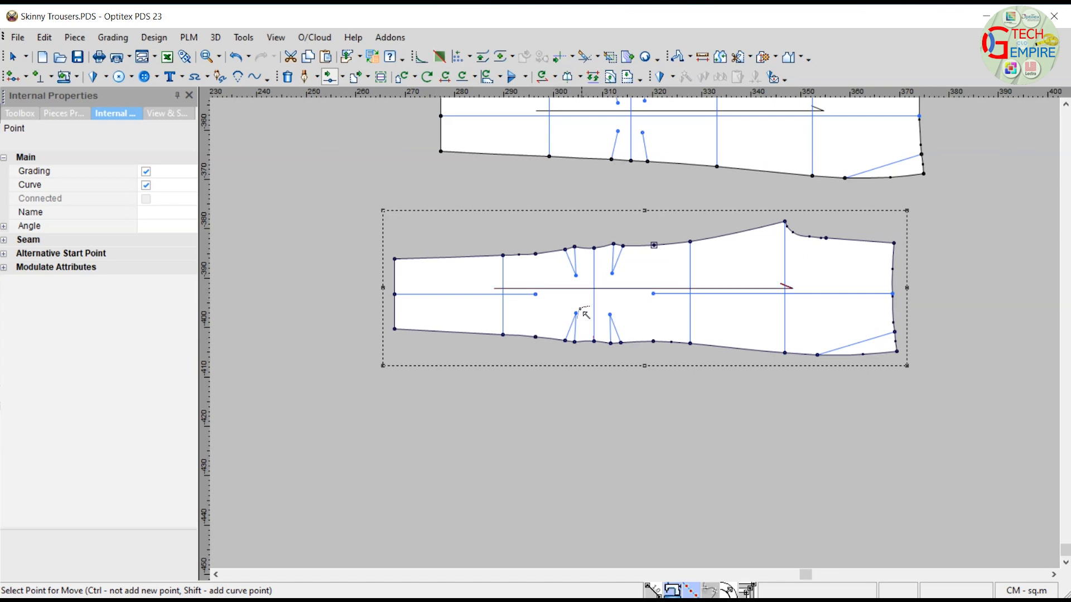
scroll(585, 315, up, 1)
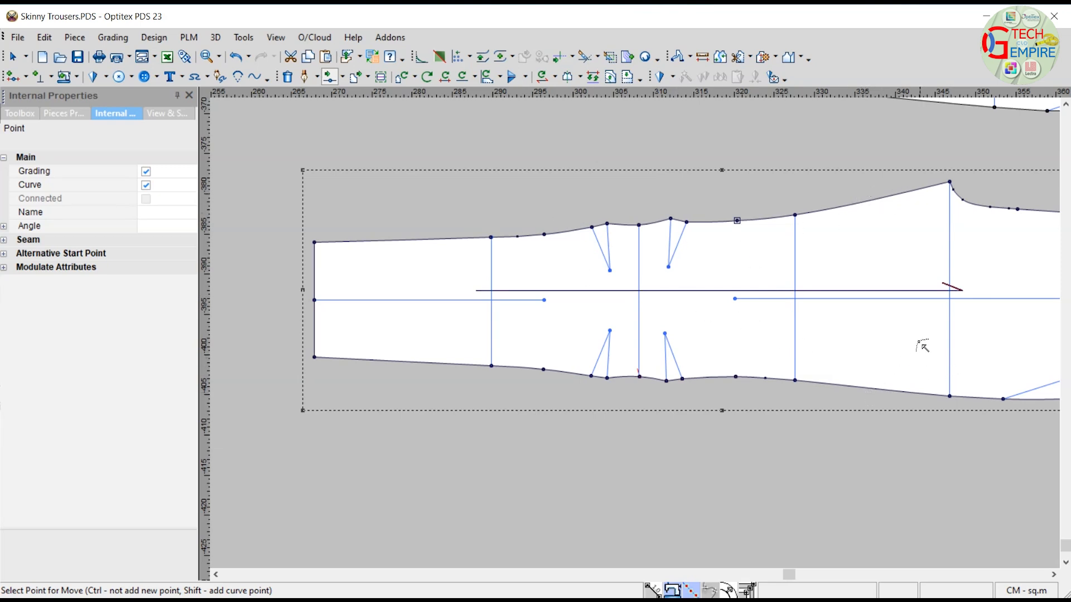
scroll(921, 344, down, 2)
scroll(536, 296, down, 1)
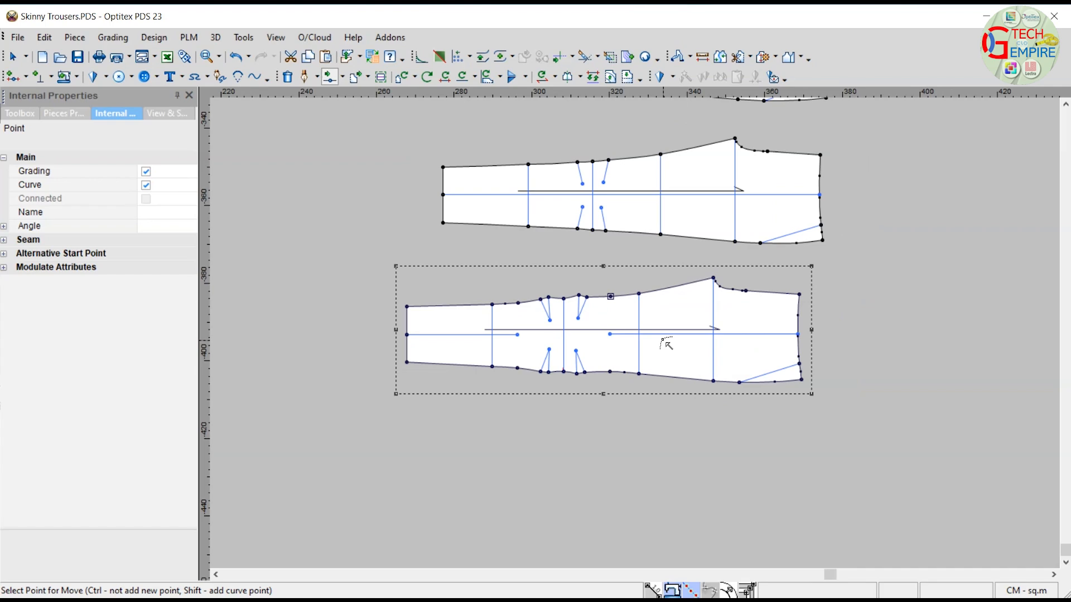
scroll(666, 344, down, 3)
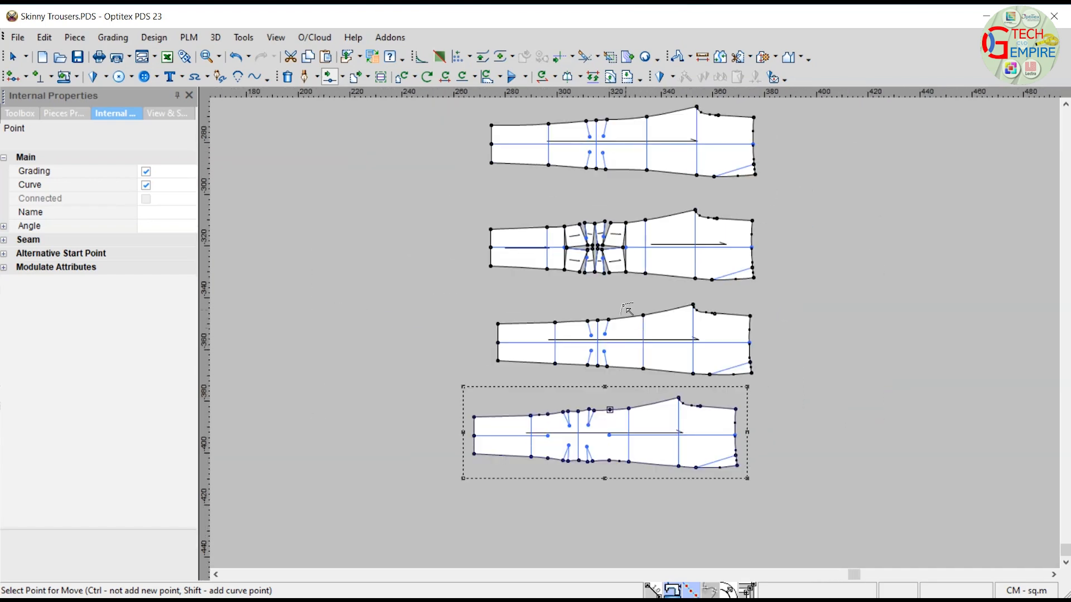
scroll(608, 168, up, 1)
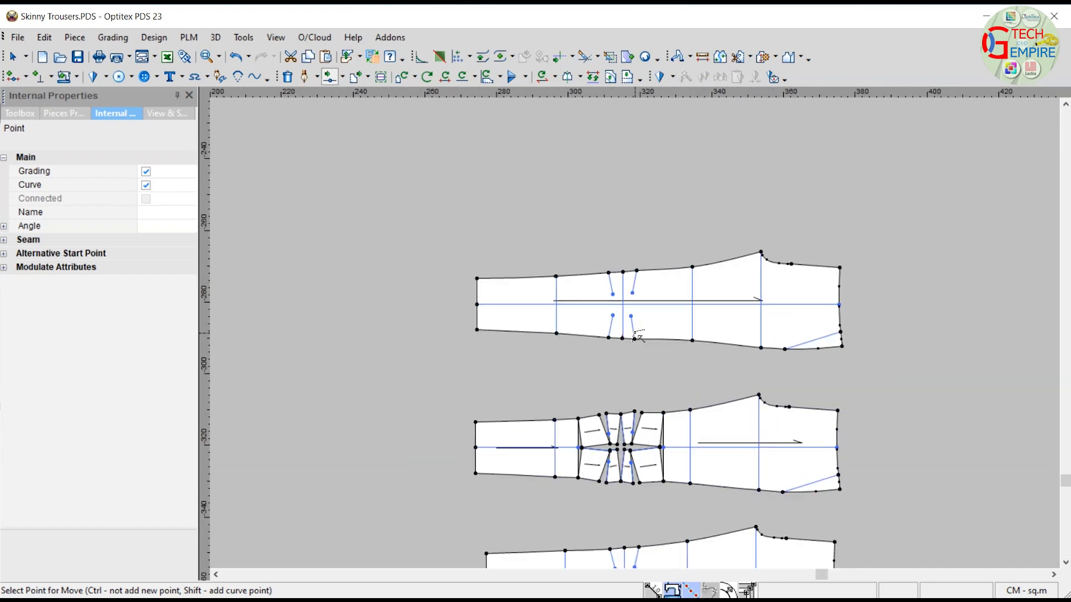
scroll(639, 336, up, 2)
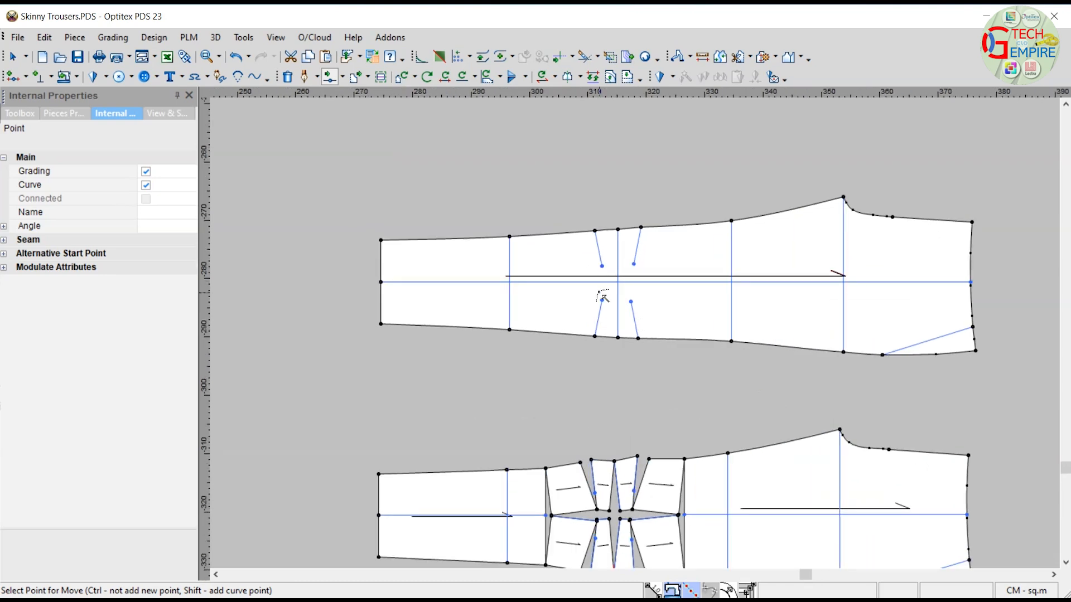
Step: Leave the point-move tool and move the traced trouser piece up so that it partly overlaps the uppermost trouser piece
scroll(601, 361, down, 2)
right_click(402, 247)
click(440, 278)
right_click(425, 243)
click(453, 254)
scroll(662, 373, down, 2)
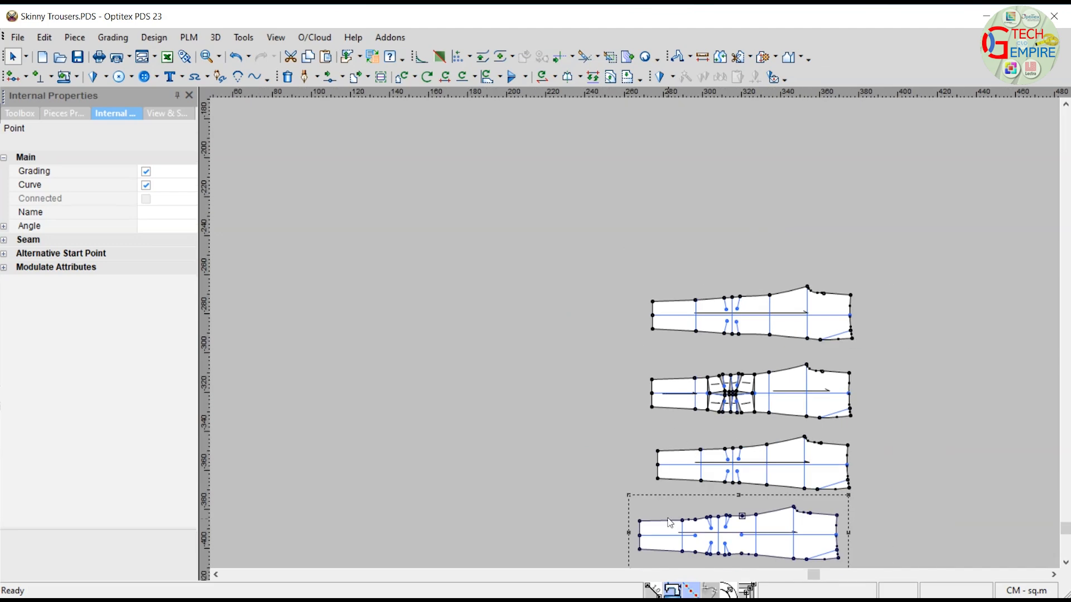
drag(650, 535, 673, 306)
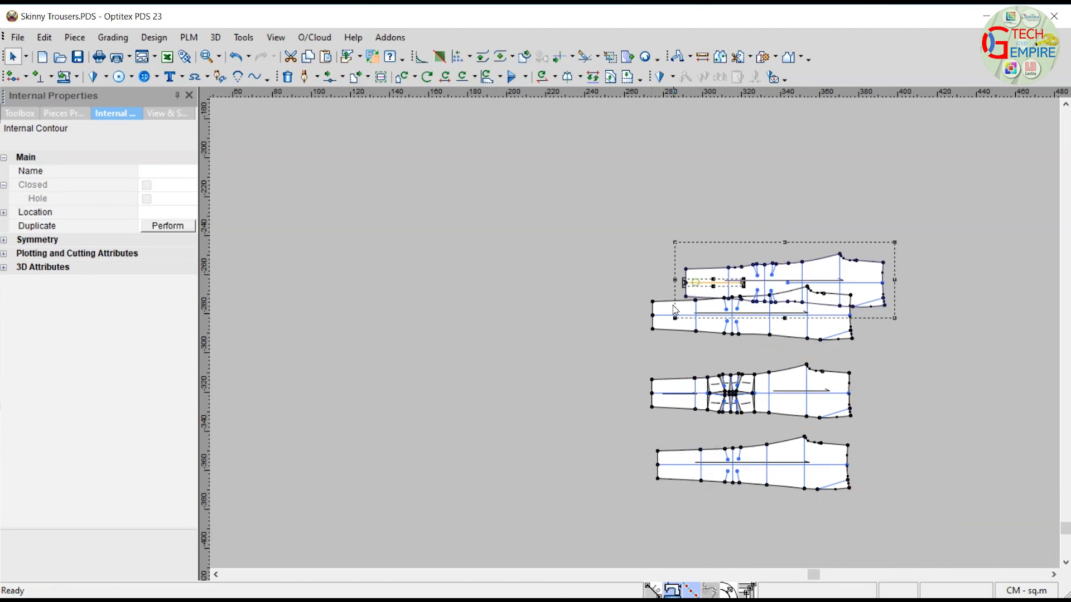
Step: Snap the traced piece's hem midpoint onto the uppermost piece's hem midpoint and compare the overlaid knee outlines and darts
scroll(673, 305, up, 2)
double_click(665, 275)
click(564, 384)
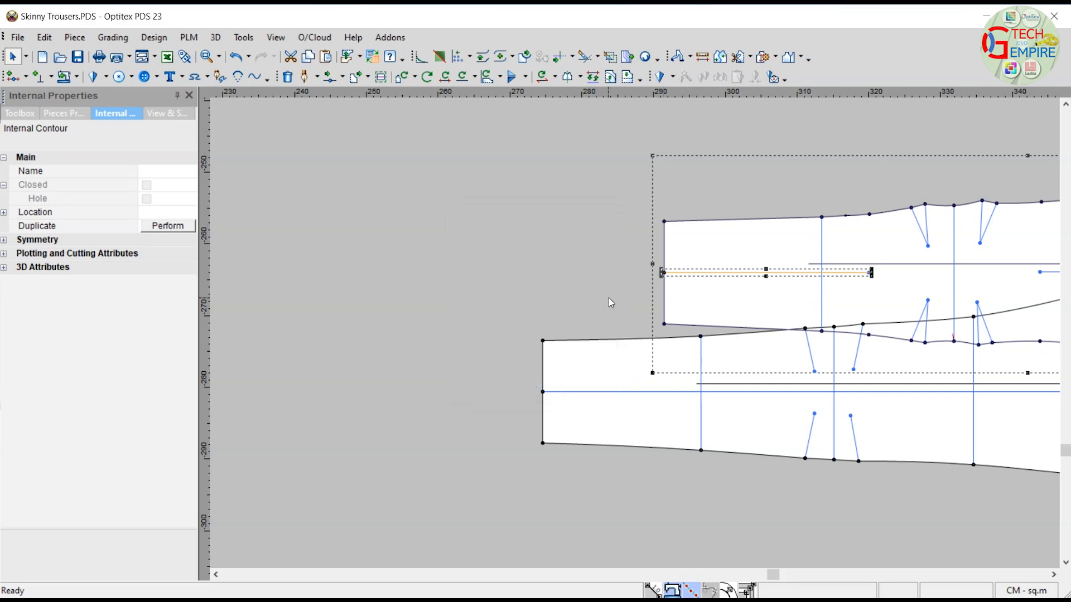
click(671, 294)
drag(664, 272, 543, 391)
scroll(647, 335, down, 3)
scroll(643, 336, up, 2)
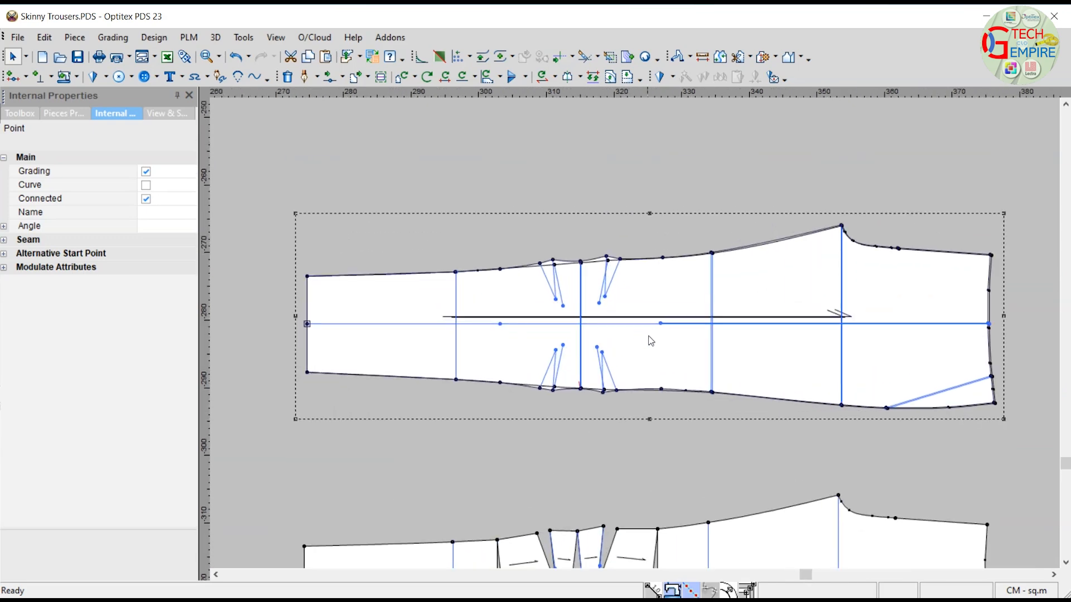
scroll(646, 340, up, 1)
scroll(637, 338, up, 1)
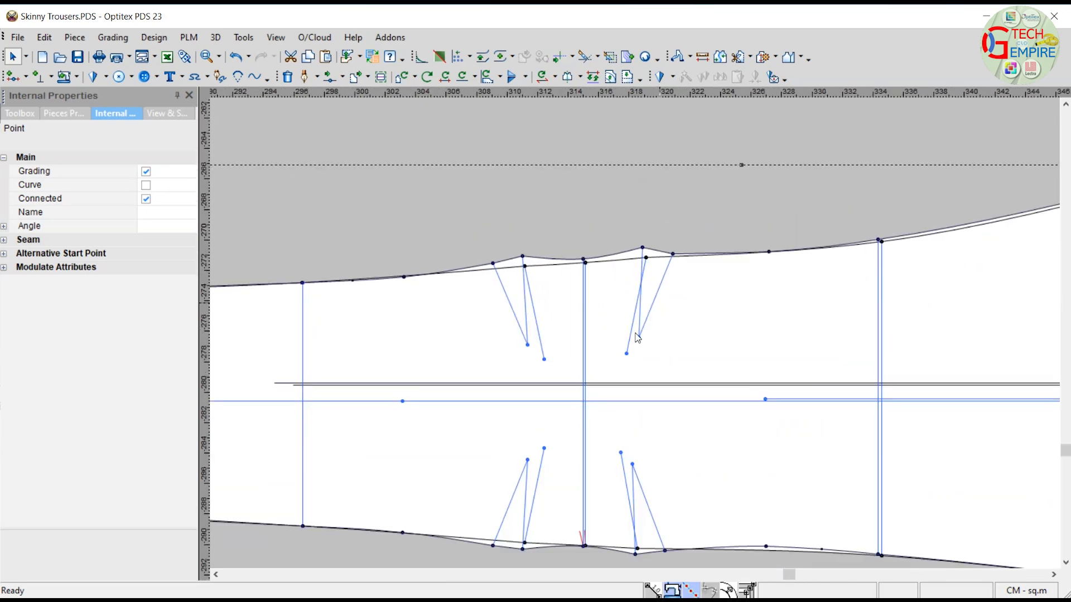
scroll(659, 307, up, 1)
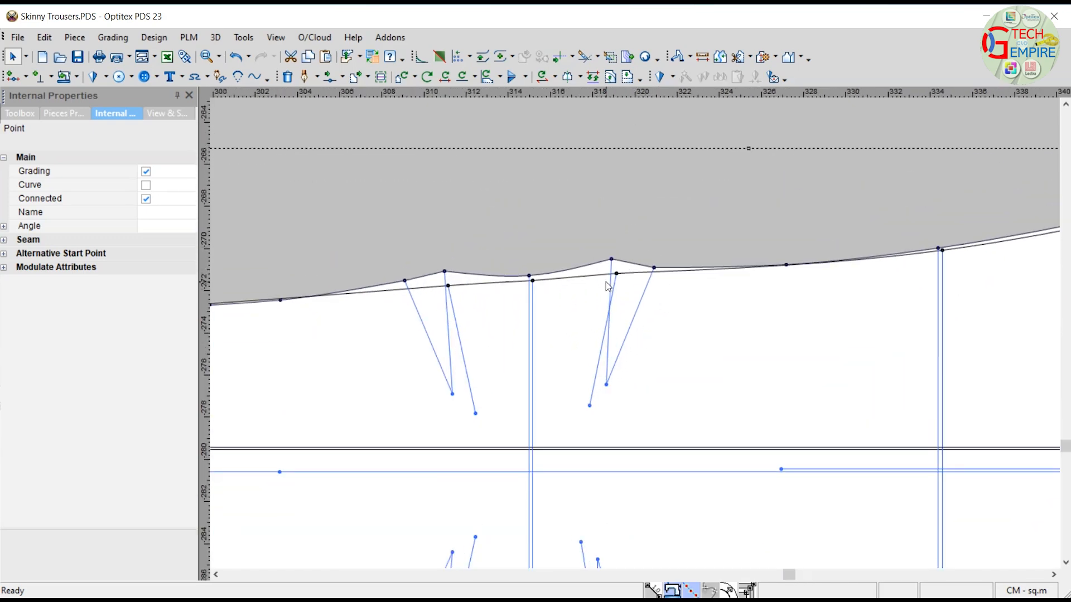
Step: Examine the overlaid knee outlines and darts along both side edges, comparing the reshaped trouser piece with the unmodified pattern
scroll(634, 317, down, 4)
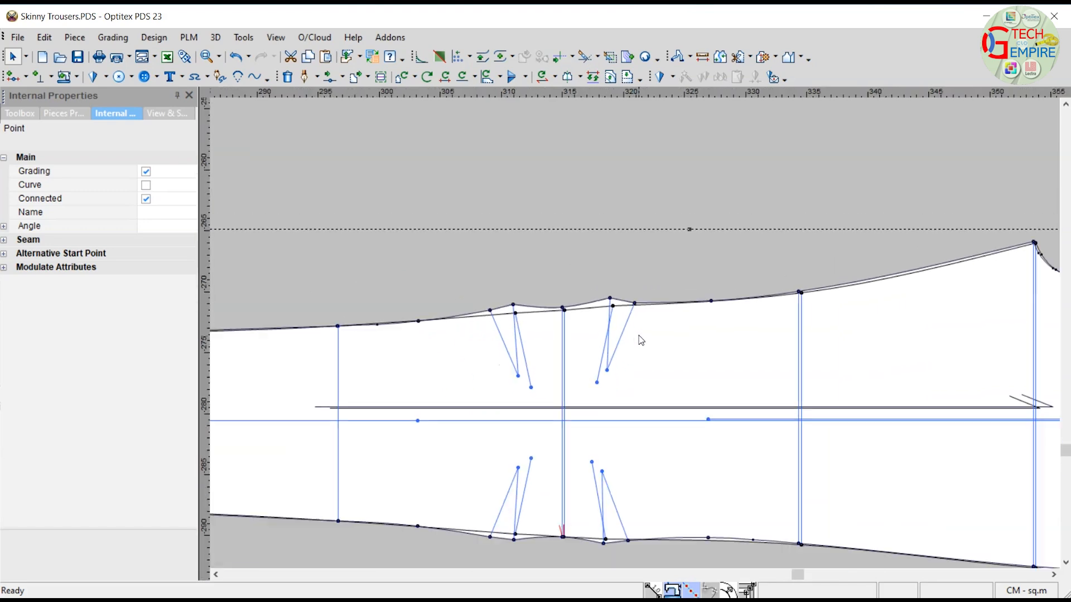
scroll(636, 463, up, 6)
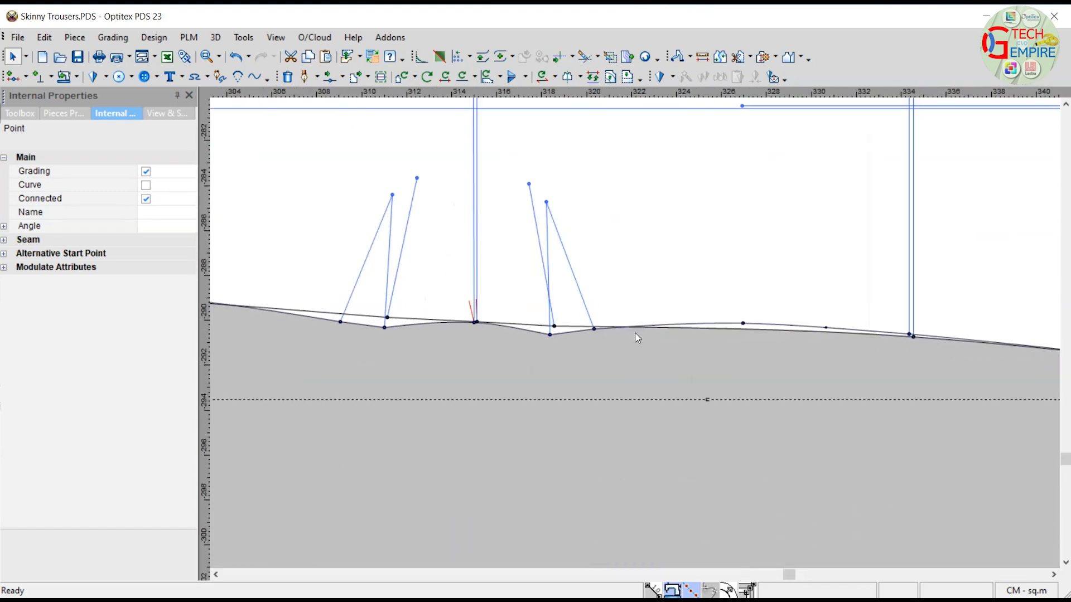
scroll(638, 337, down, 2)
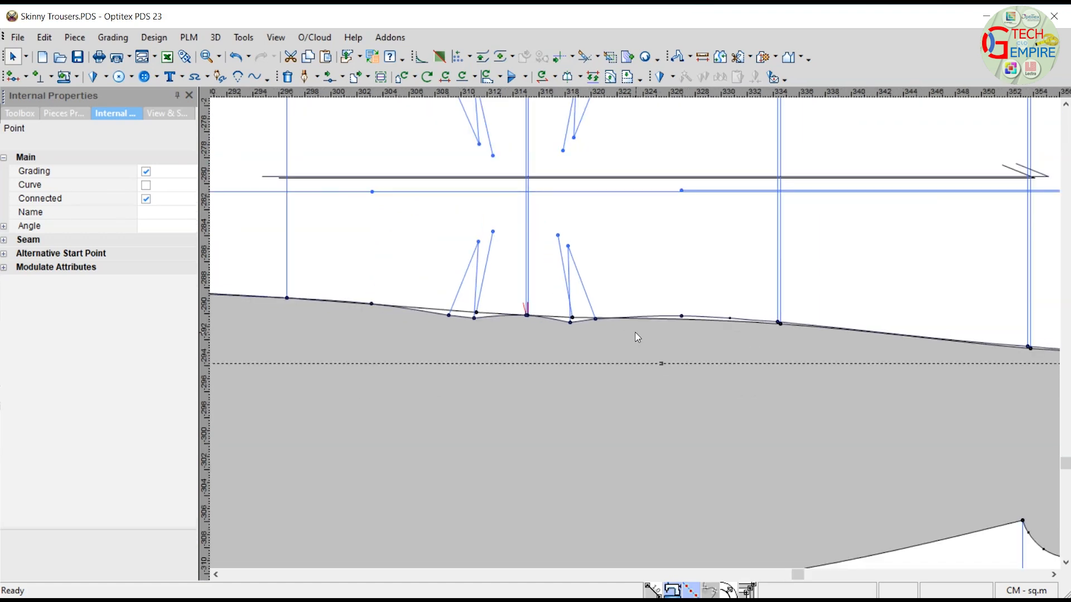
scroll(637, 338, down, 1)
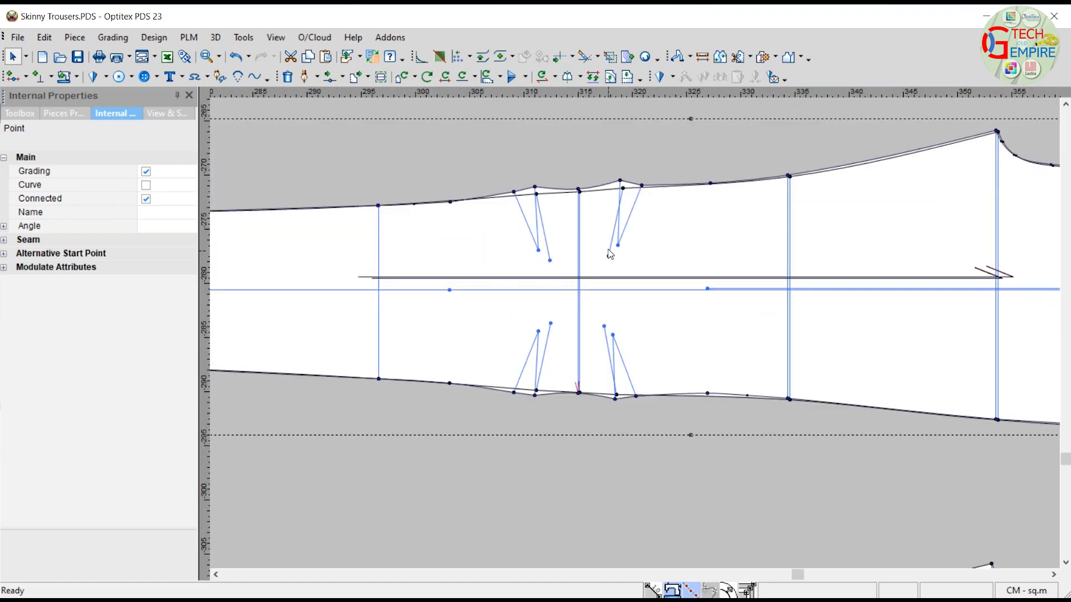
scroll(637, 338, up, 2)
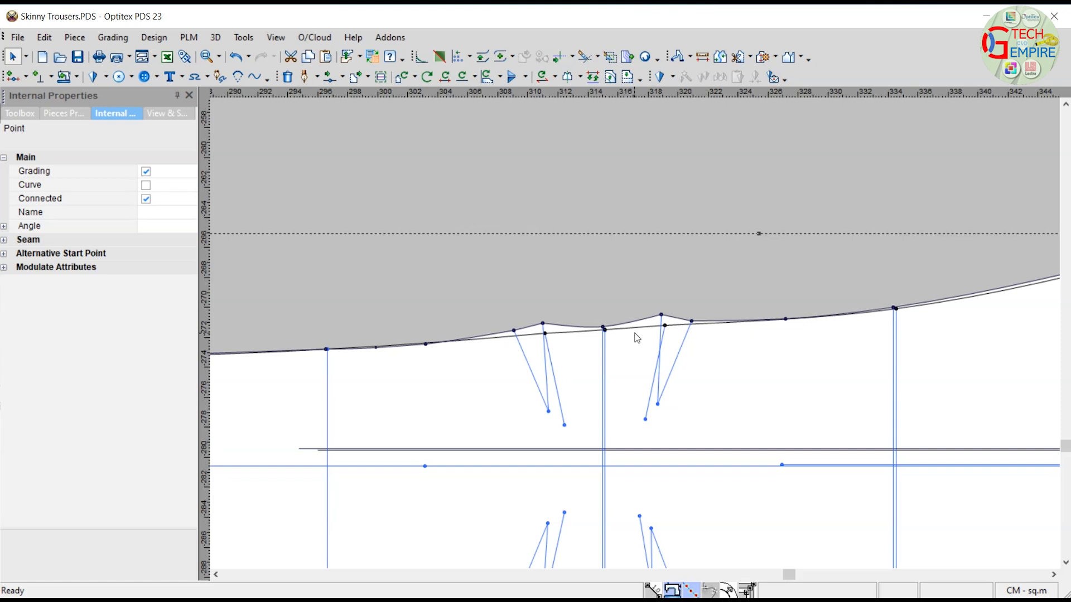
scroll(639, 338, down, 2)
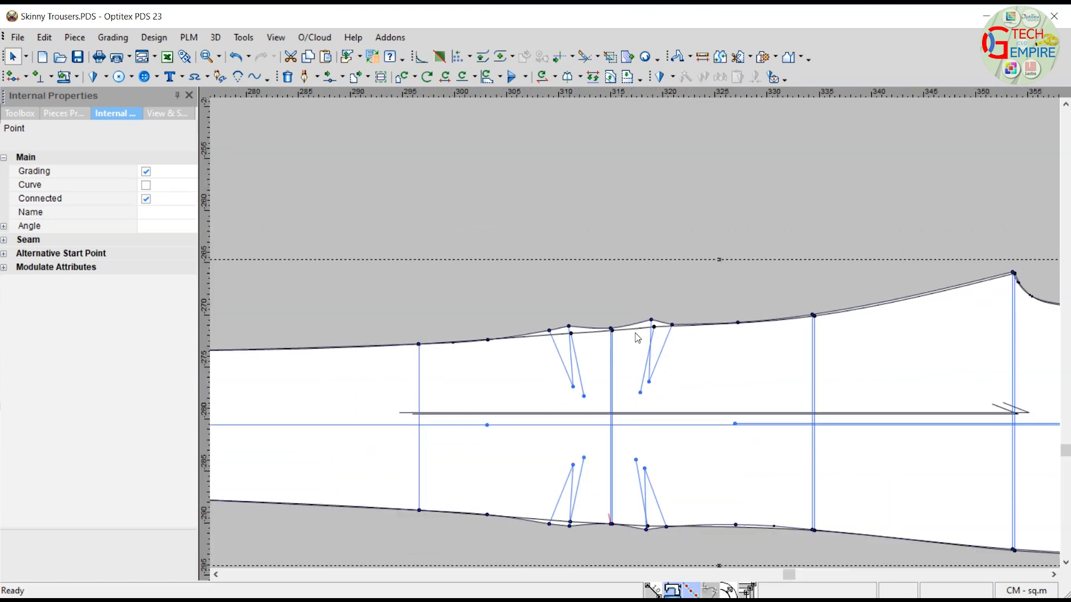
scroll(637, 338, up, 2)
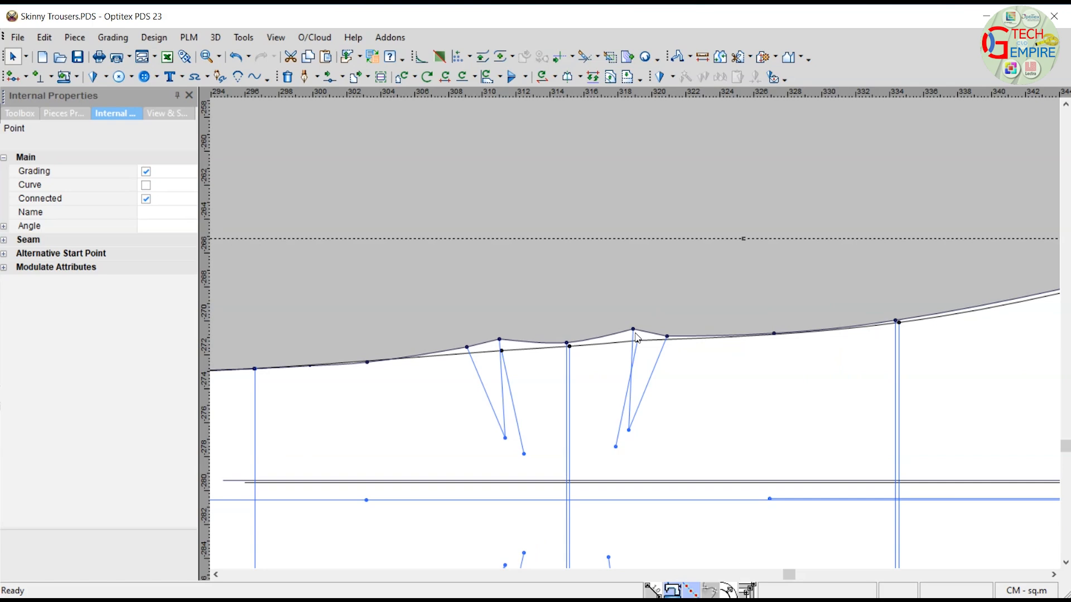
scroll(637, 337, up, 1)
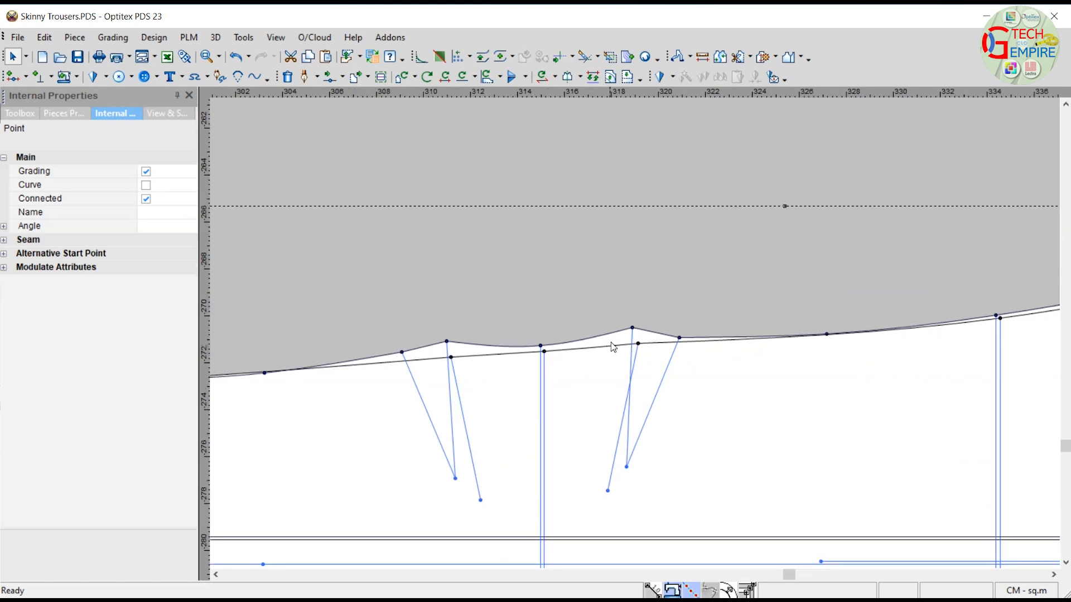
scroll(637, 338, up, 1)
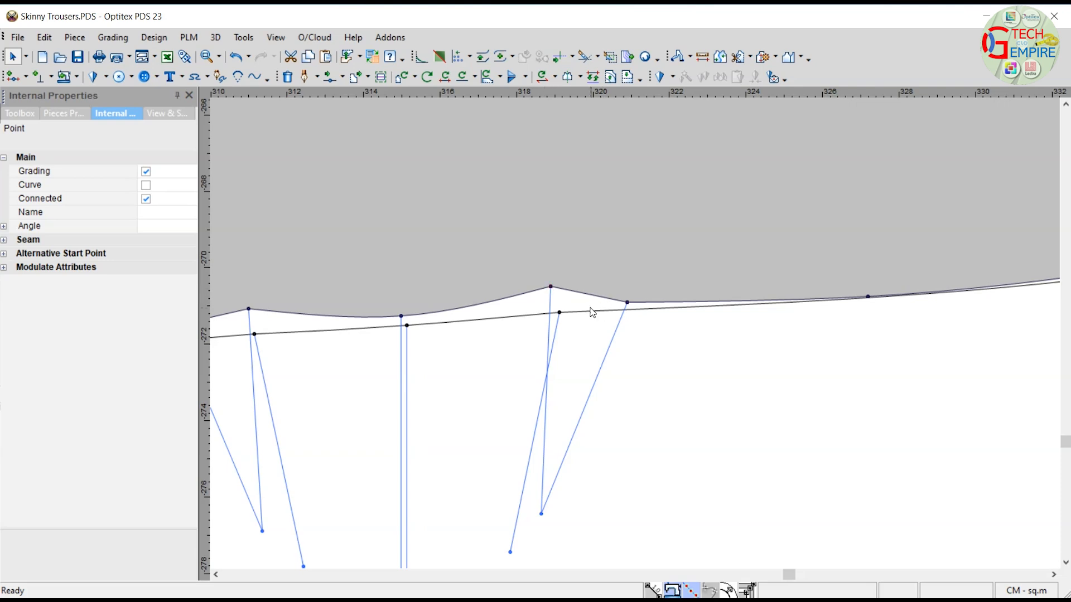
click(559, 313)
scroll(576, 304, down, 3)
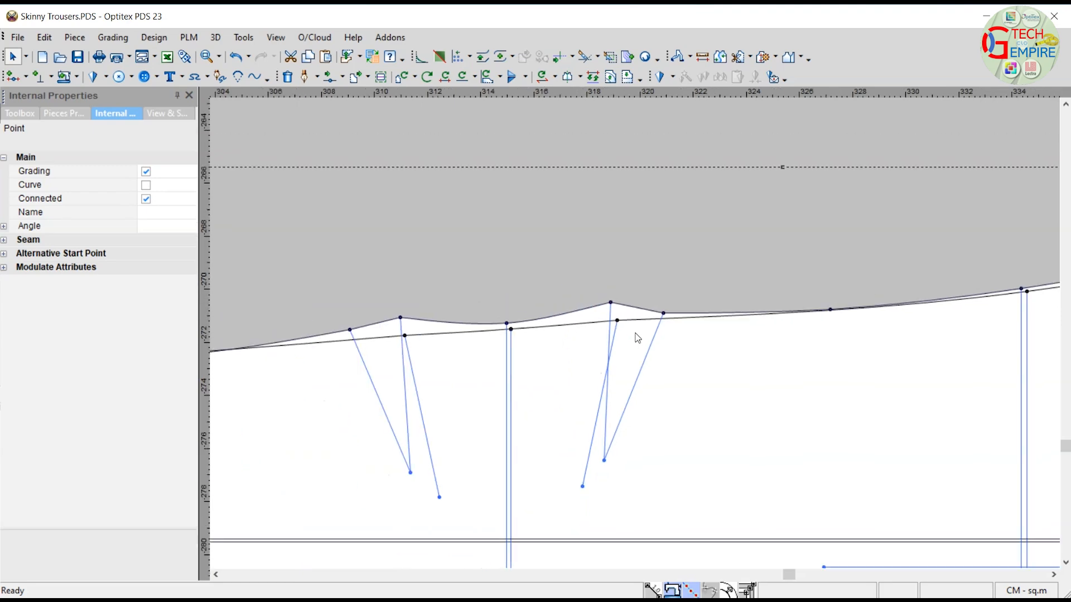
scroll(637, 337, down, 2)
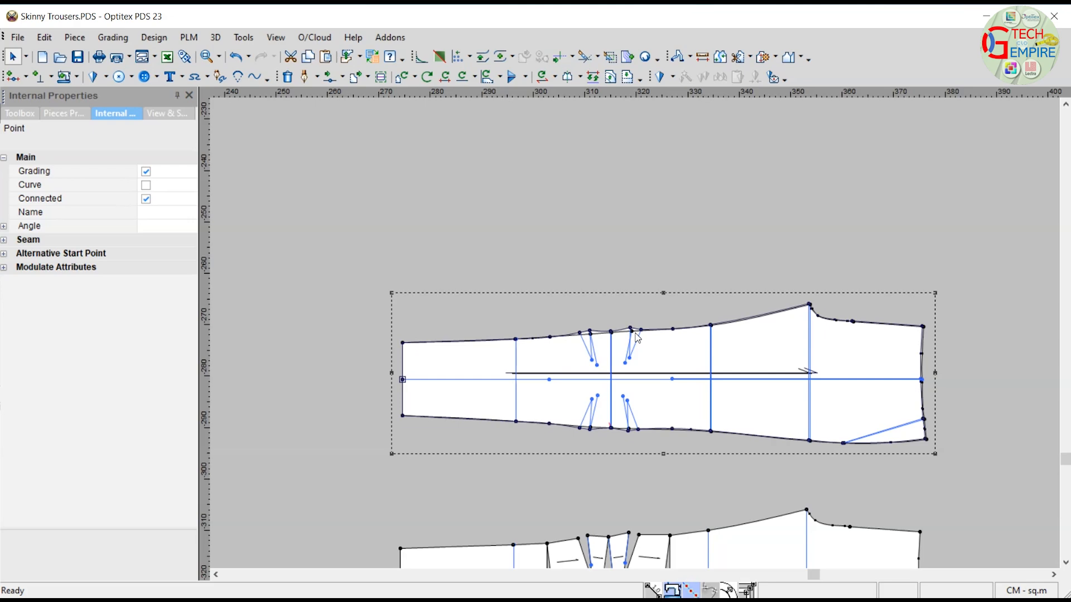
scroll(637, 337, up, 2)
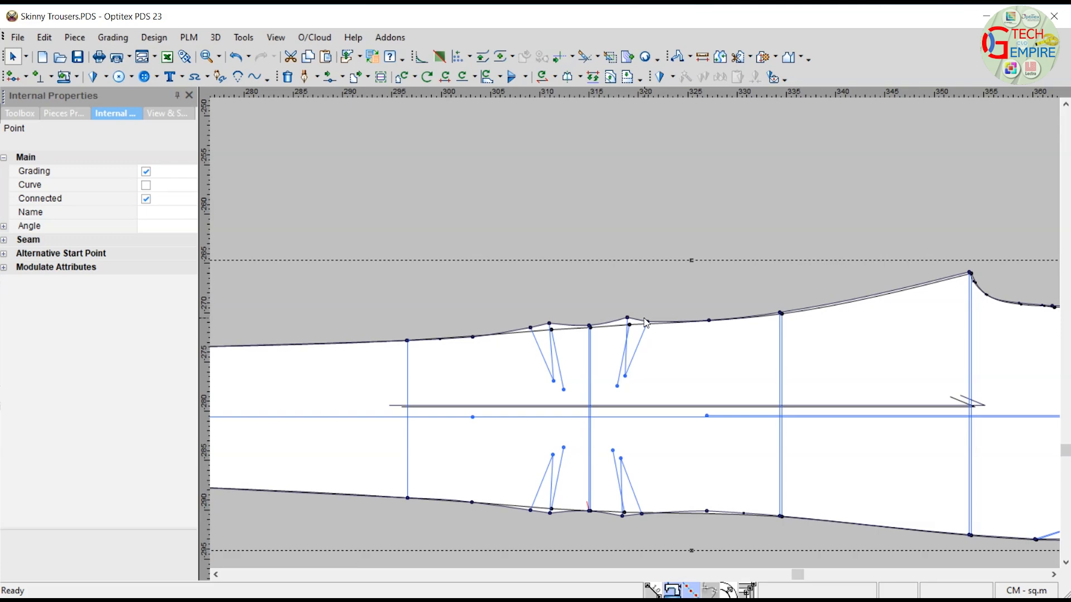
scroll(645, 322, down, 2)
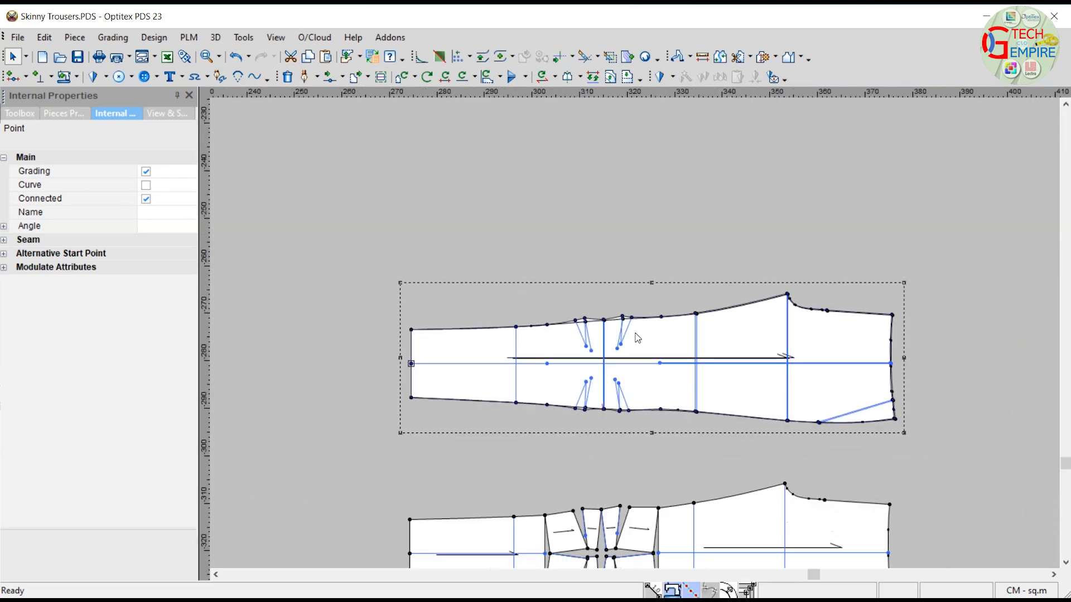
Step: Move the reshaped trouser piece off the uppermost piece and place it directly below the lowest trouser piece
key(space)
scroll(636, 335, down, 2)
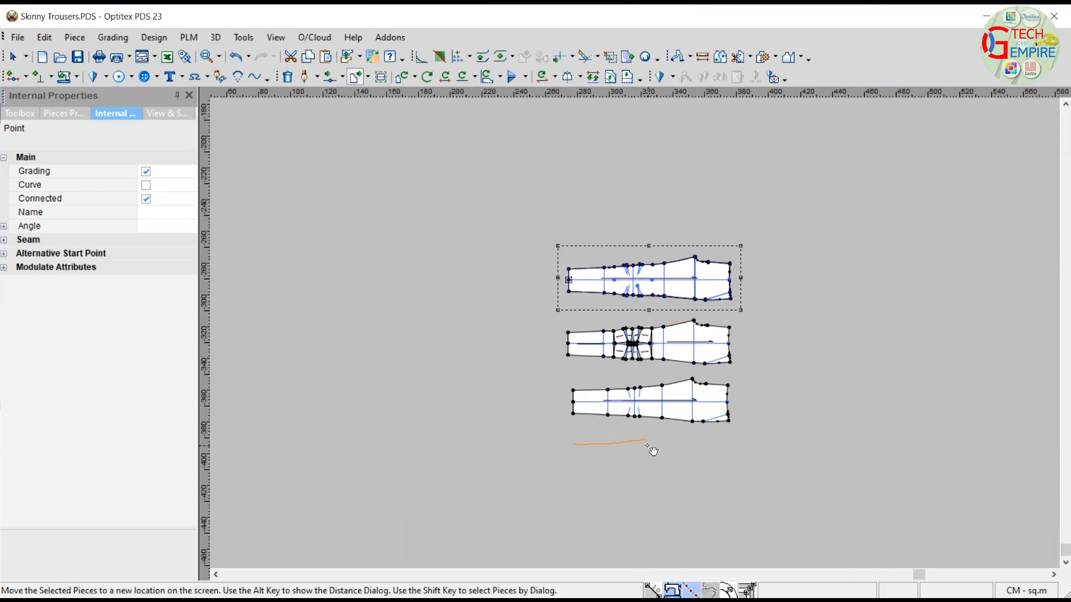
click(646, 445)
scroll(649, 447, up, 3)
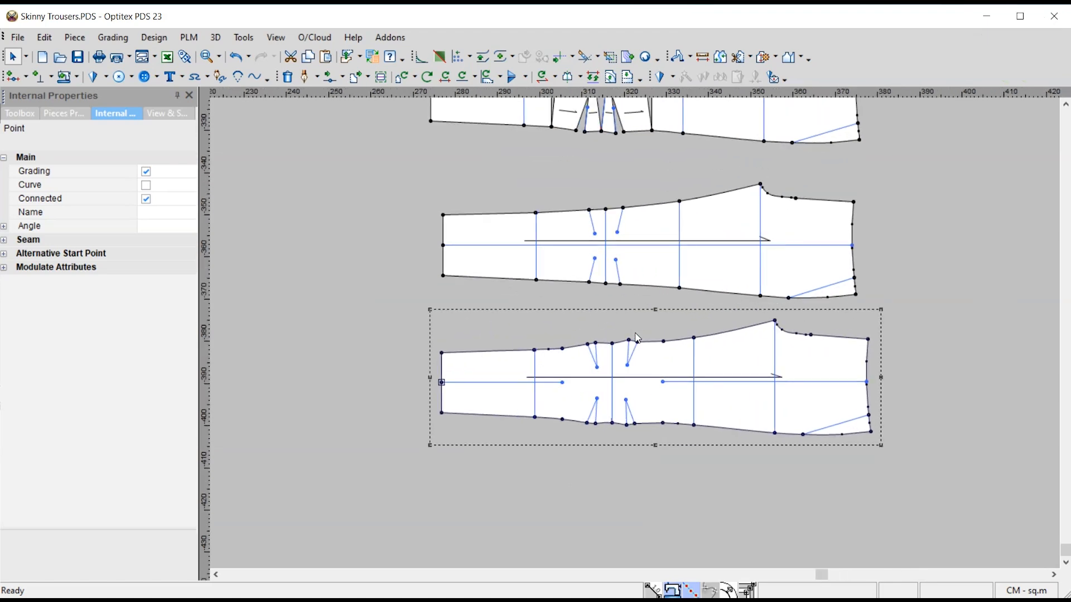